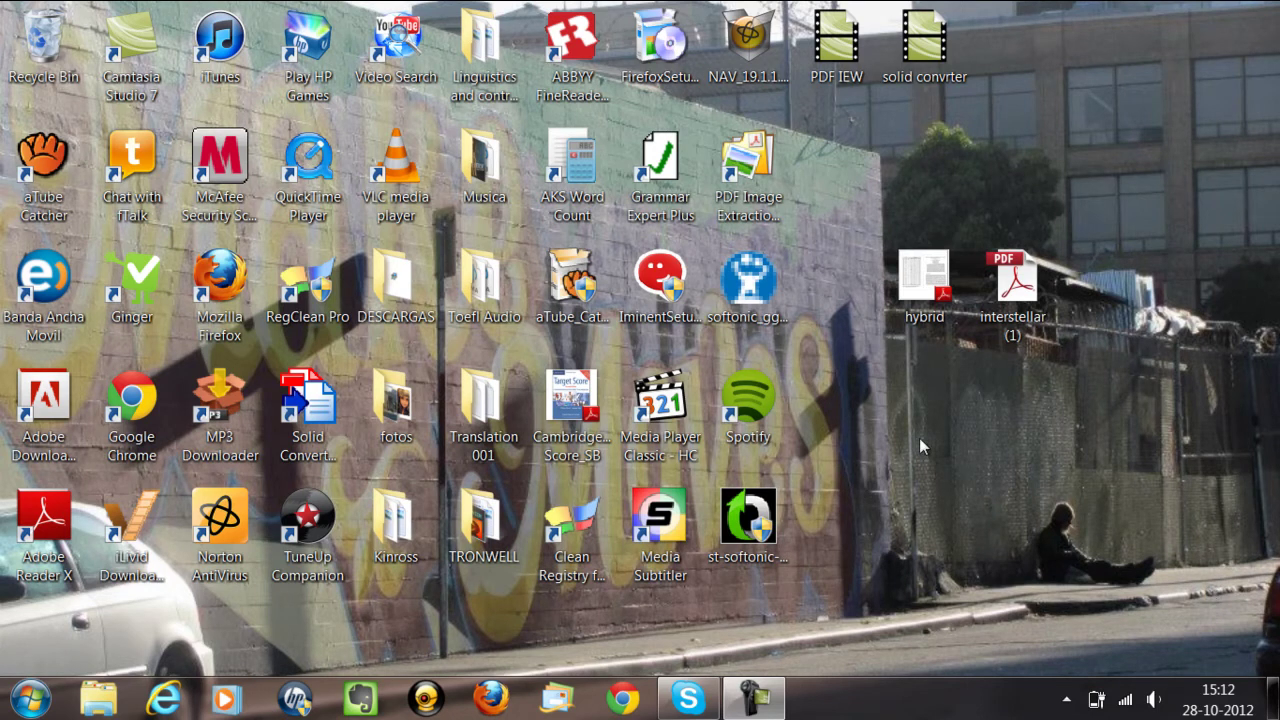
# Step: Launch ABBYY FineReader and convert all pages of the hybrid PDF on the desktop to Microsoft Word
pyautogui.click(590, 50)
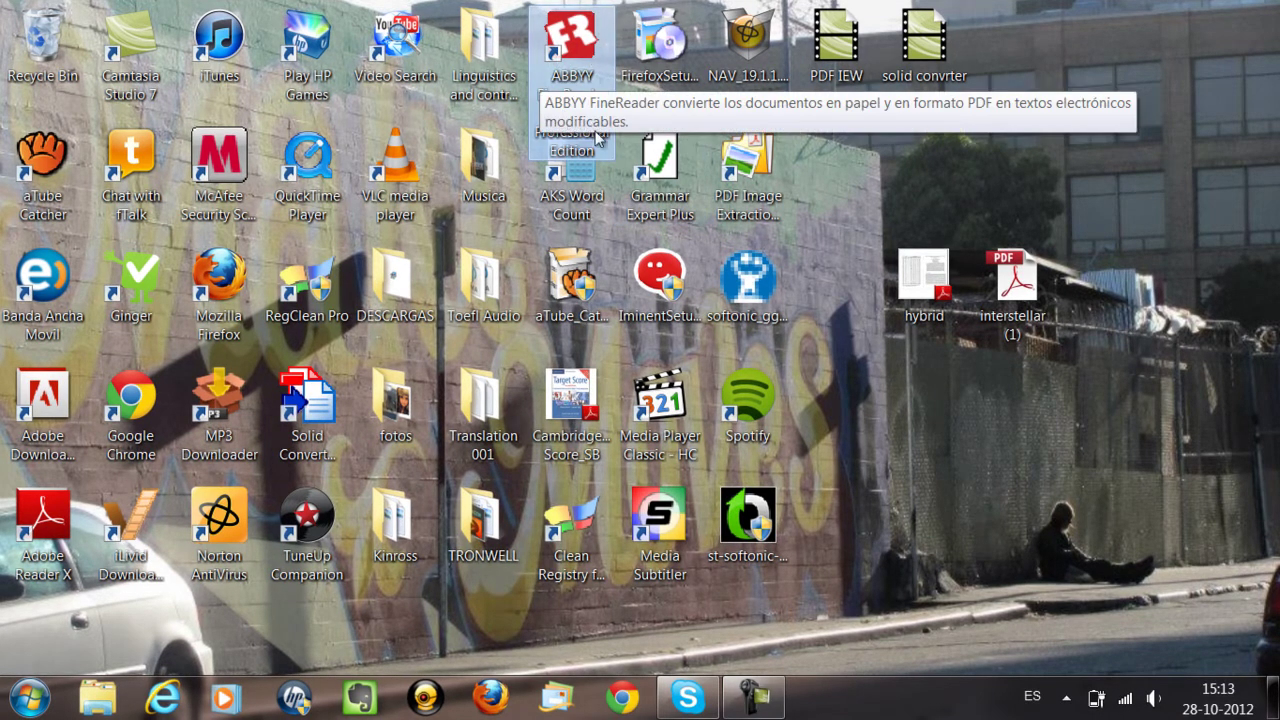
pyautogui.doubleClick(576, 58)
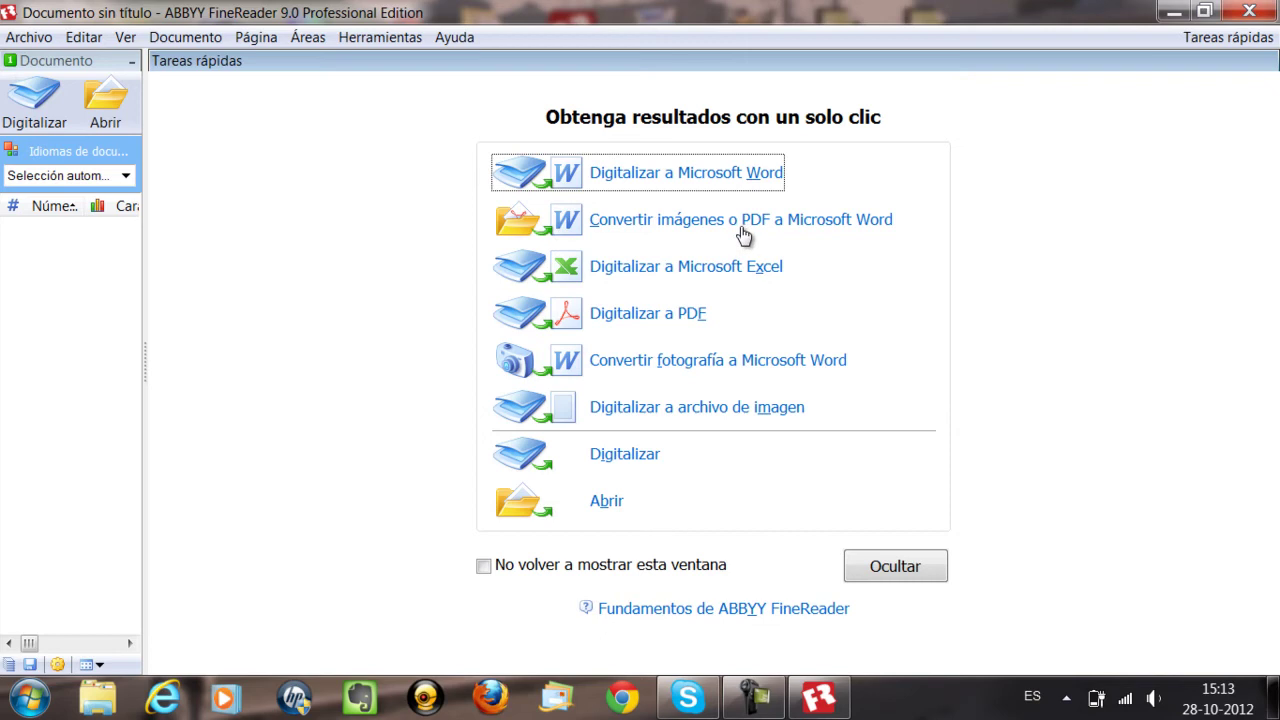
pyautogui.click(781, 224)
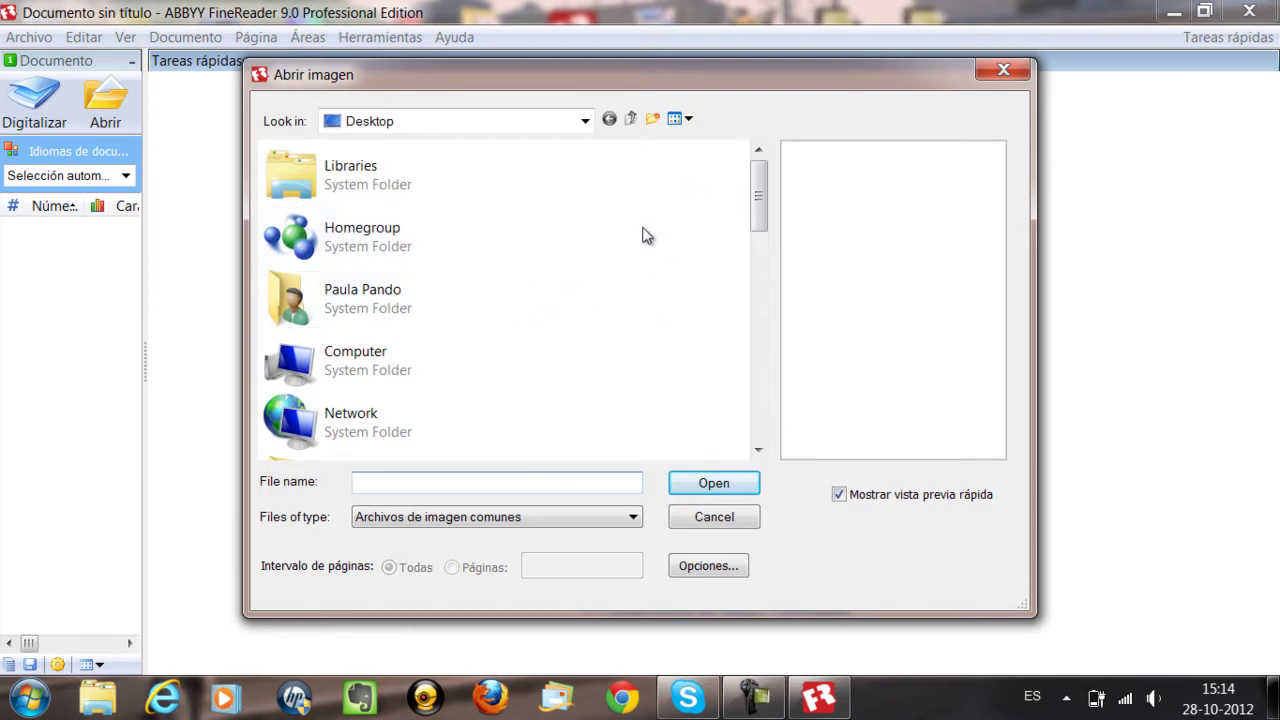
pyautogui.scroll(-12, 643, 235)
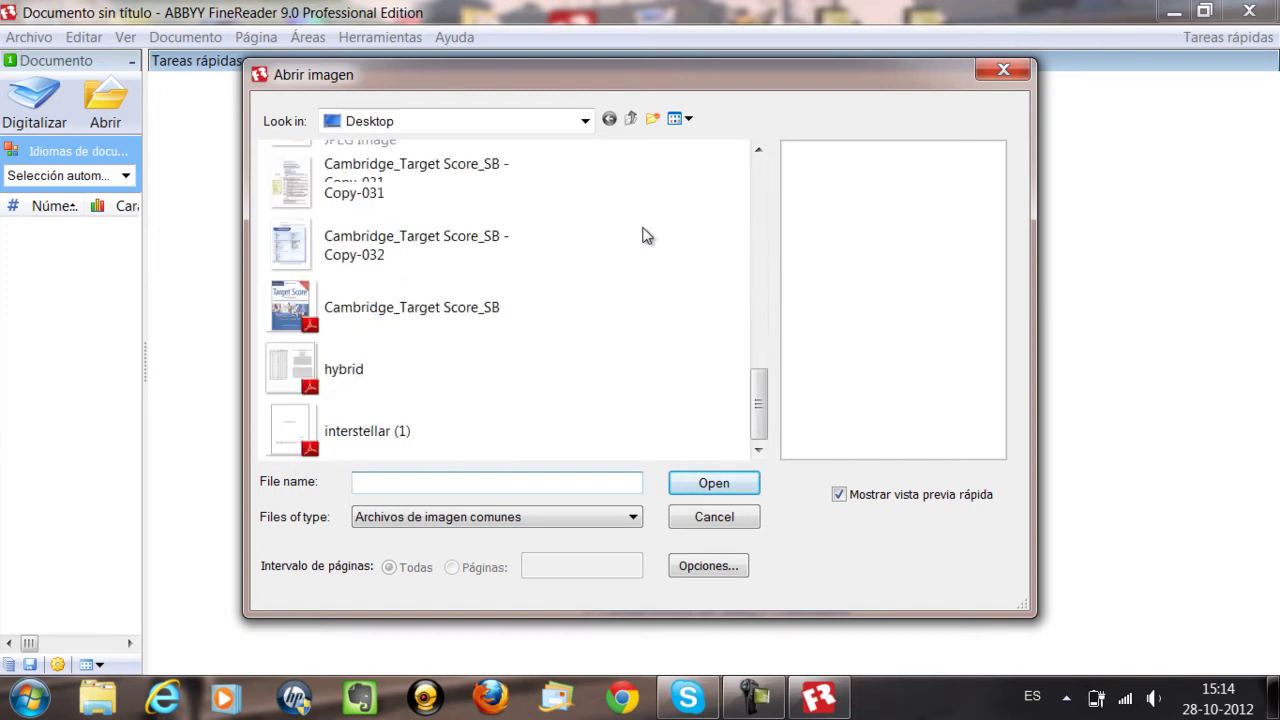
pyautogui.click(417, 374)
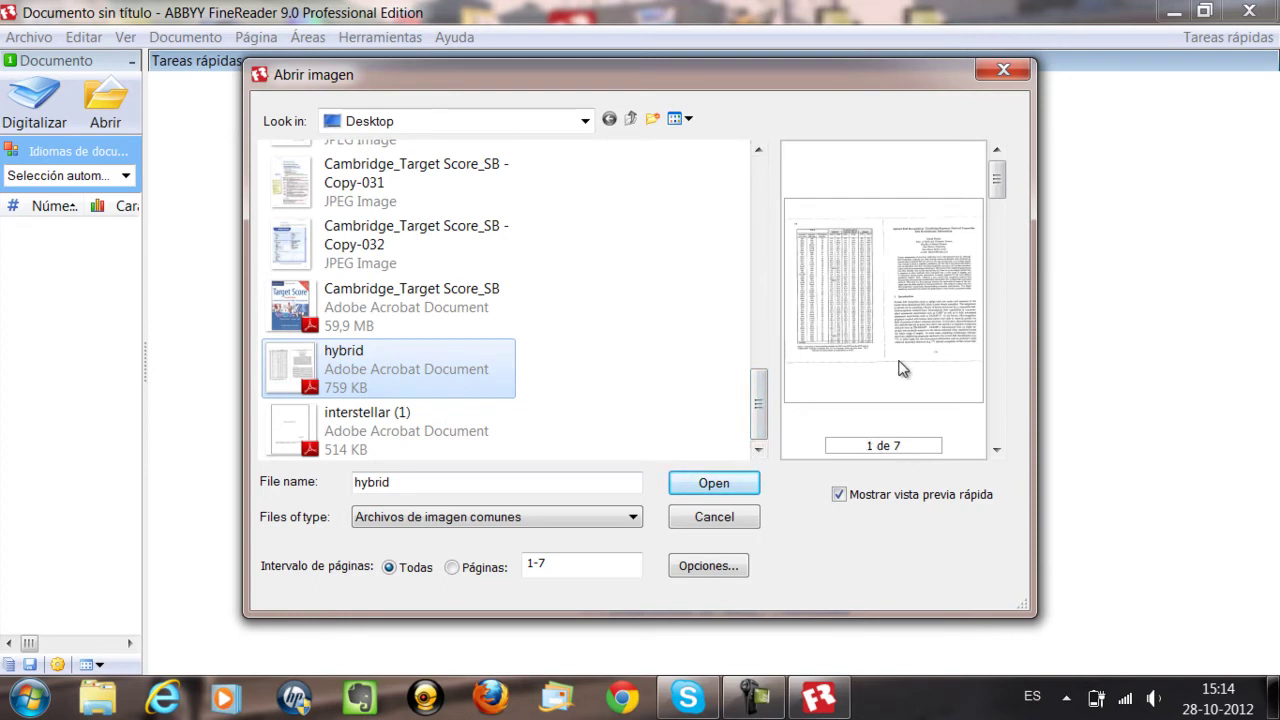
pyautogui.click(714, 485)
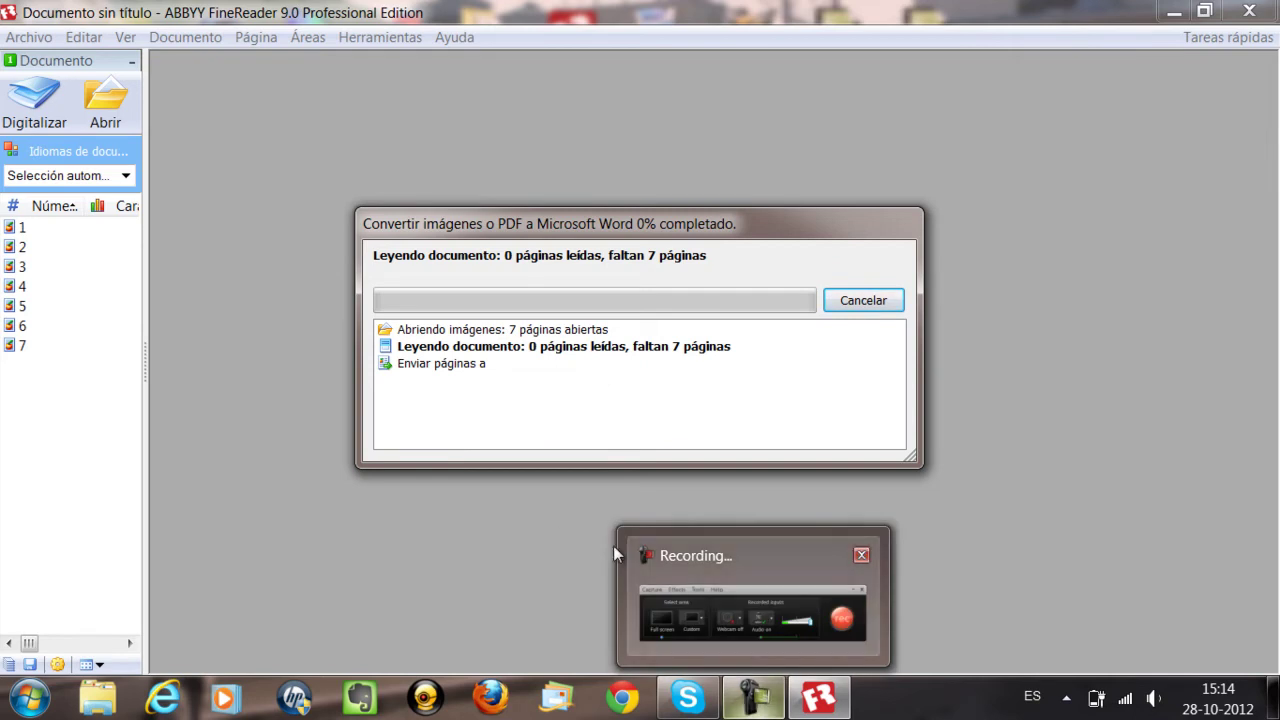
pyautogui.click(754, 698)
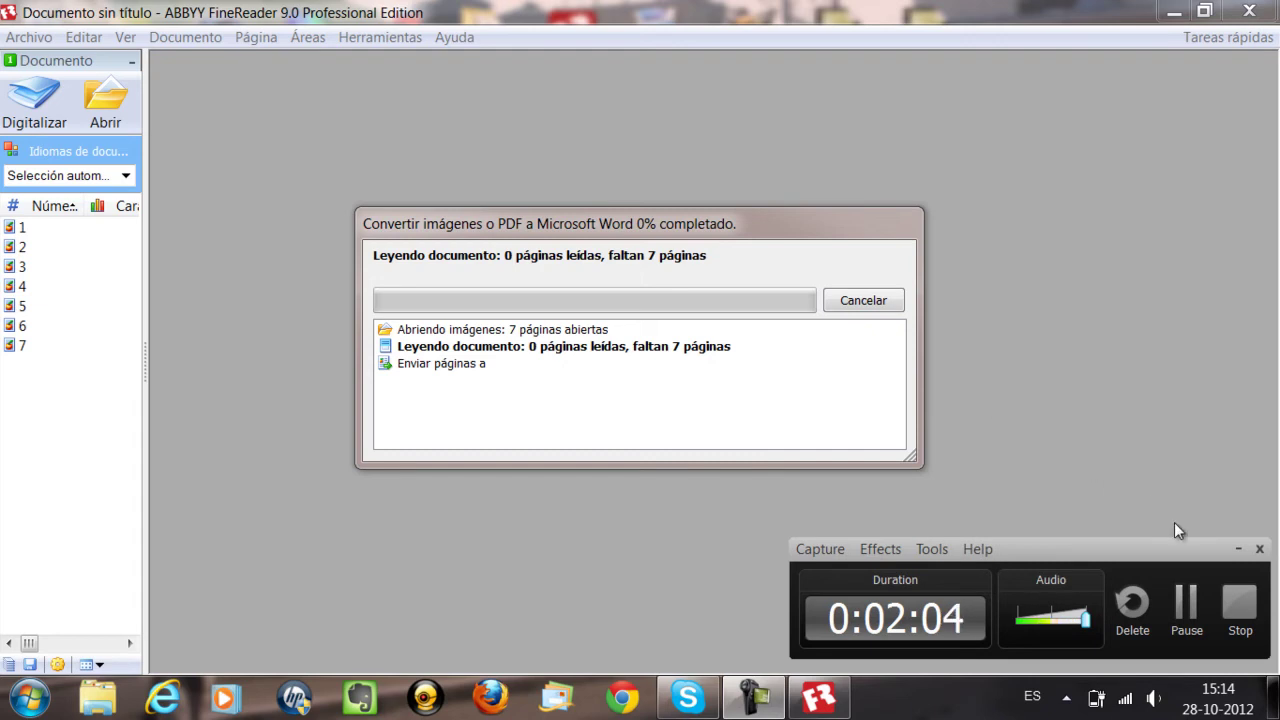
pyautogui.click(1186, 602)
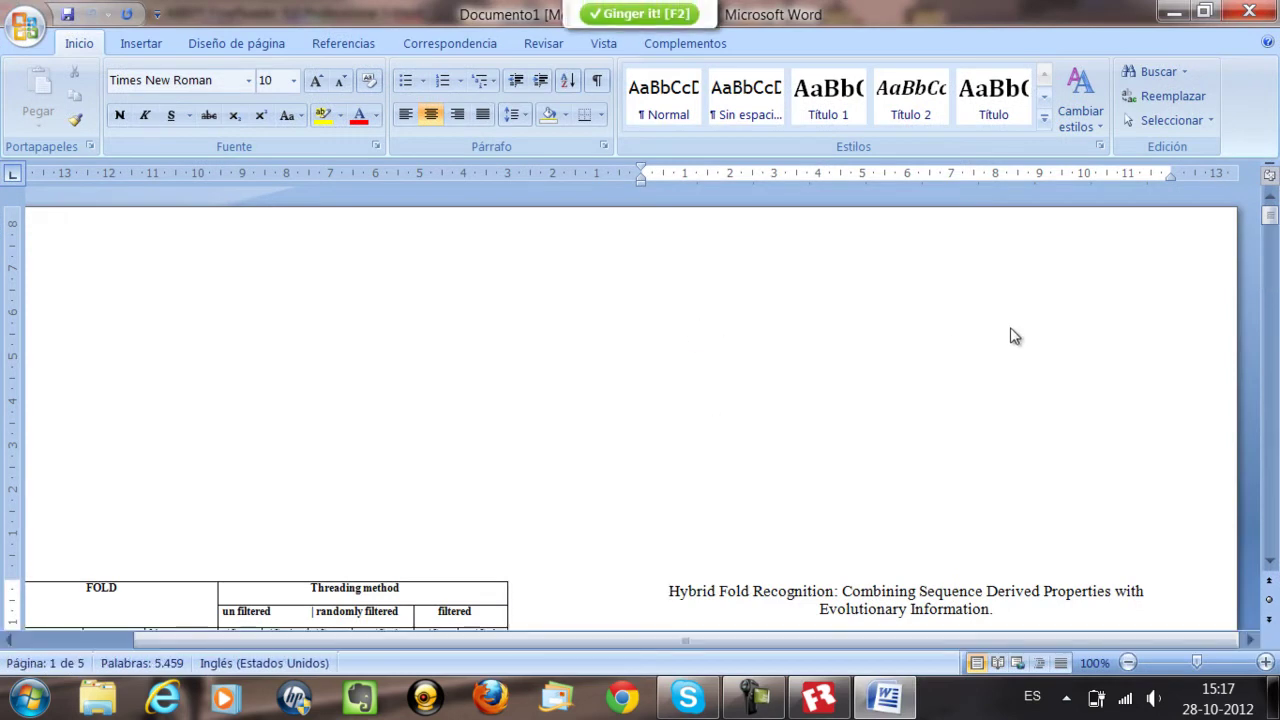
# Step: Look over the first page of the converted Word document, reducing the zoom to 80%
pyautogui.scroll(-2, 1010, 330)
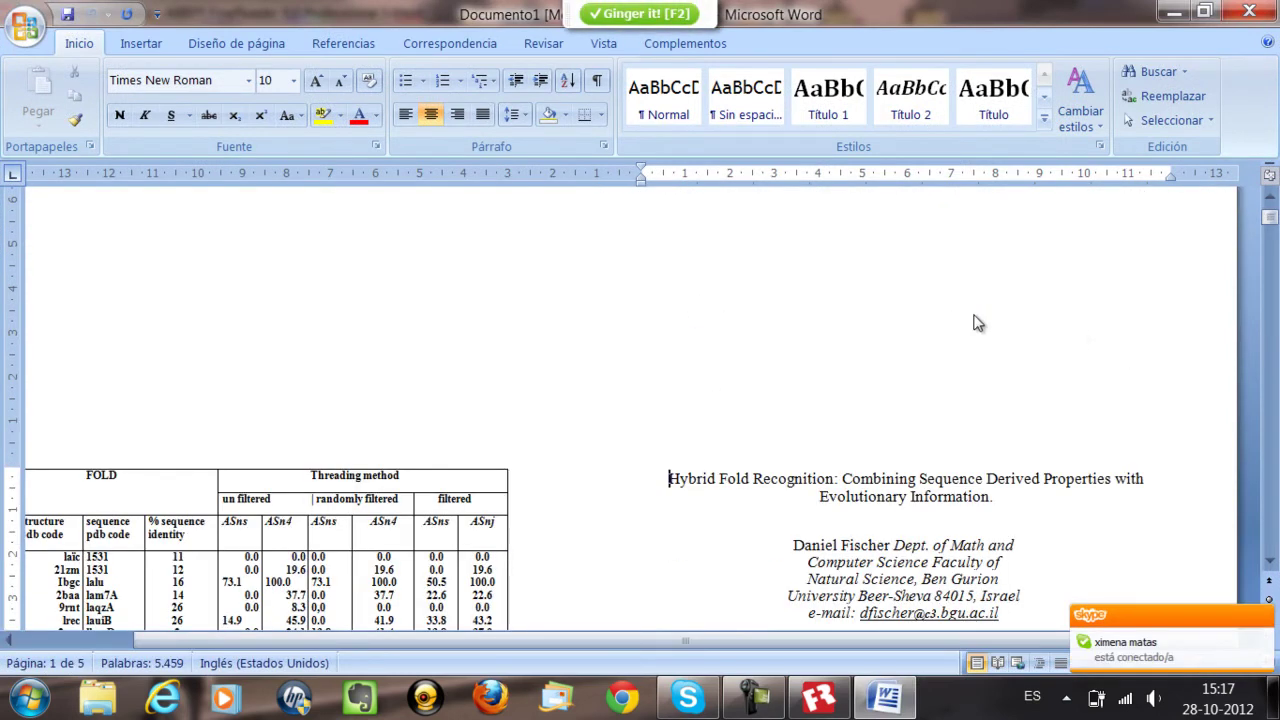
pyautogui.scroll(-5, 978, 322)
pyautogui.scroll(-4, 977, 322)
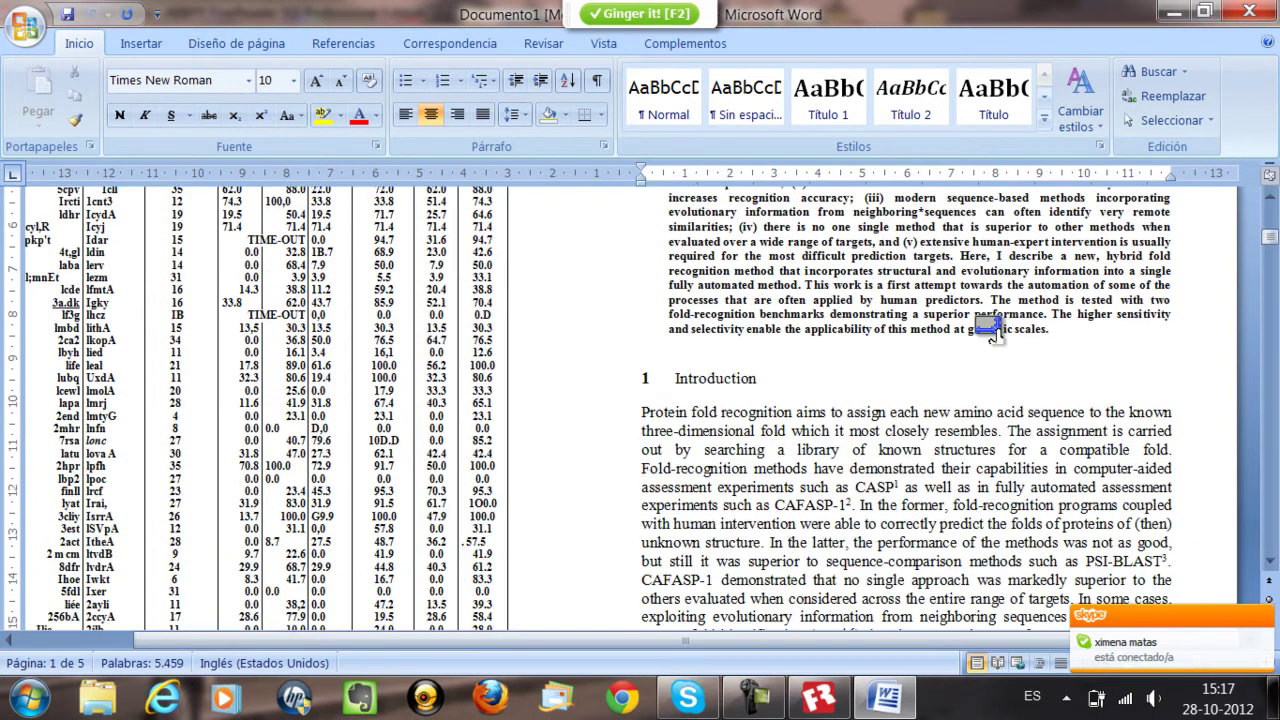
pyautogui.scroll(-3, 985, 328)
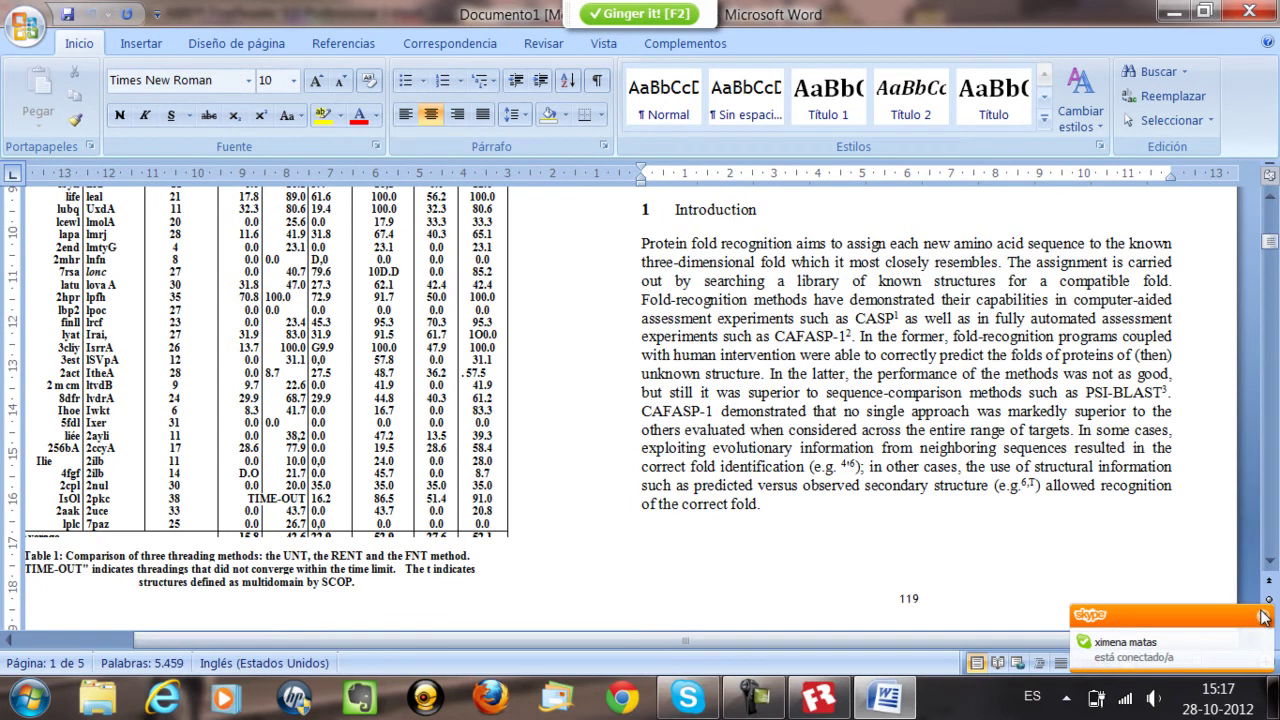
pyautogui.click(1128, 662)
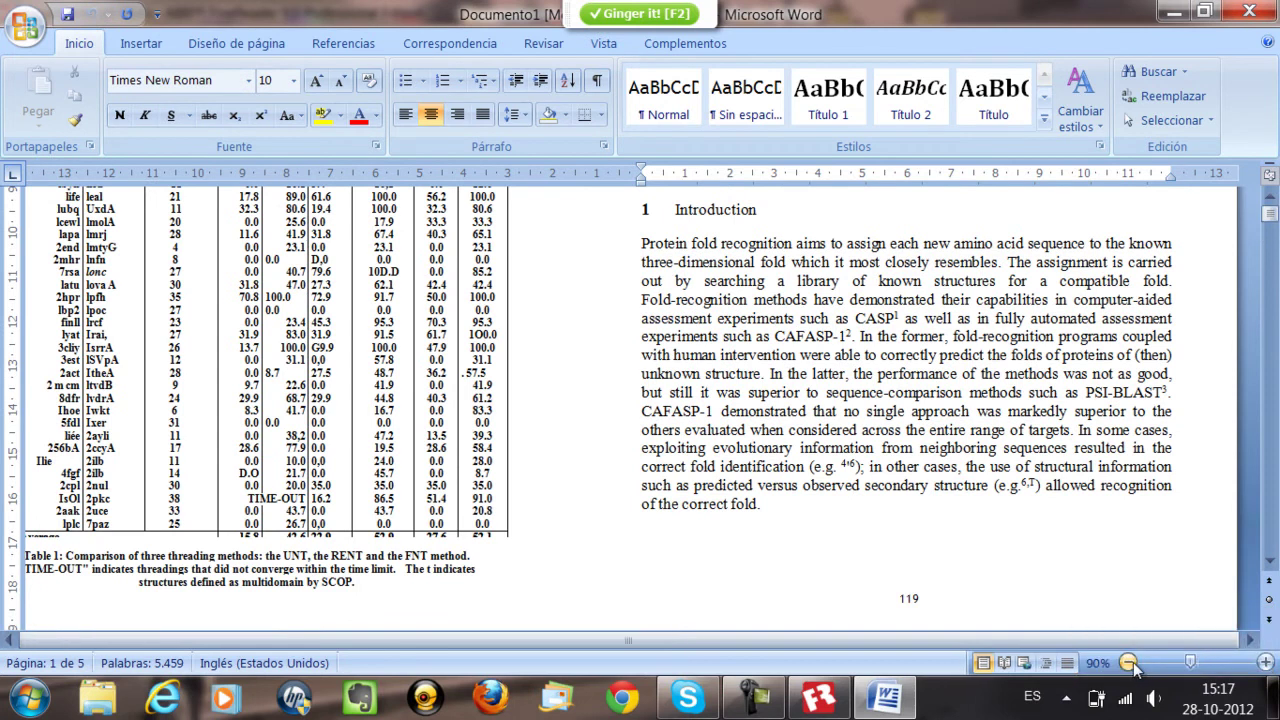
pyautogui.click(1128, 662)
pyautogui.scroll(-5, 871, 396)
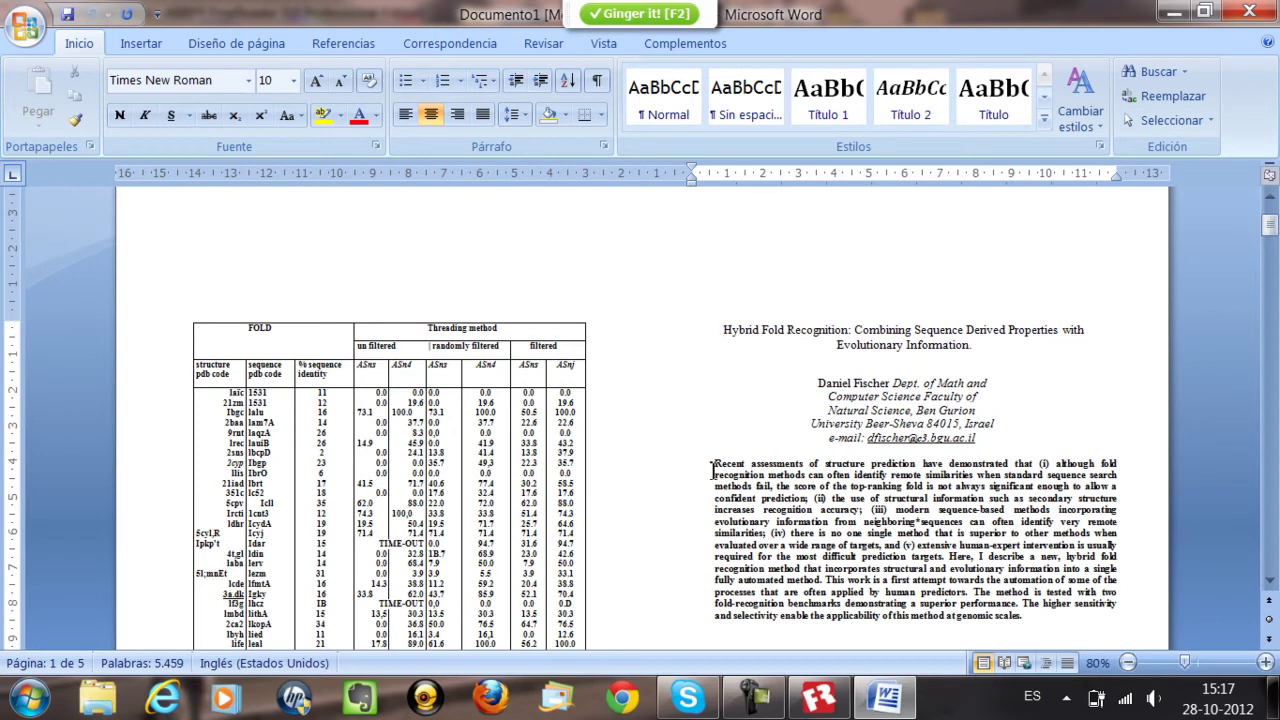
# Step: Try out text editing by inserting "asas" at the start of the abstract paragraph and deleting it again
pyautogui.click(716, 466)
pyautogui.write('asas')
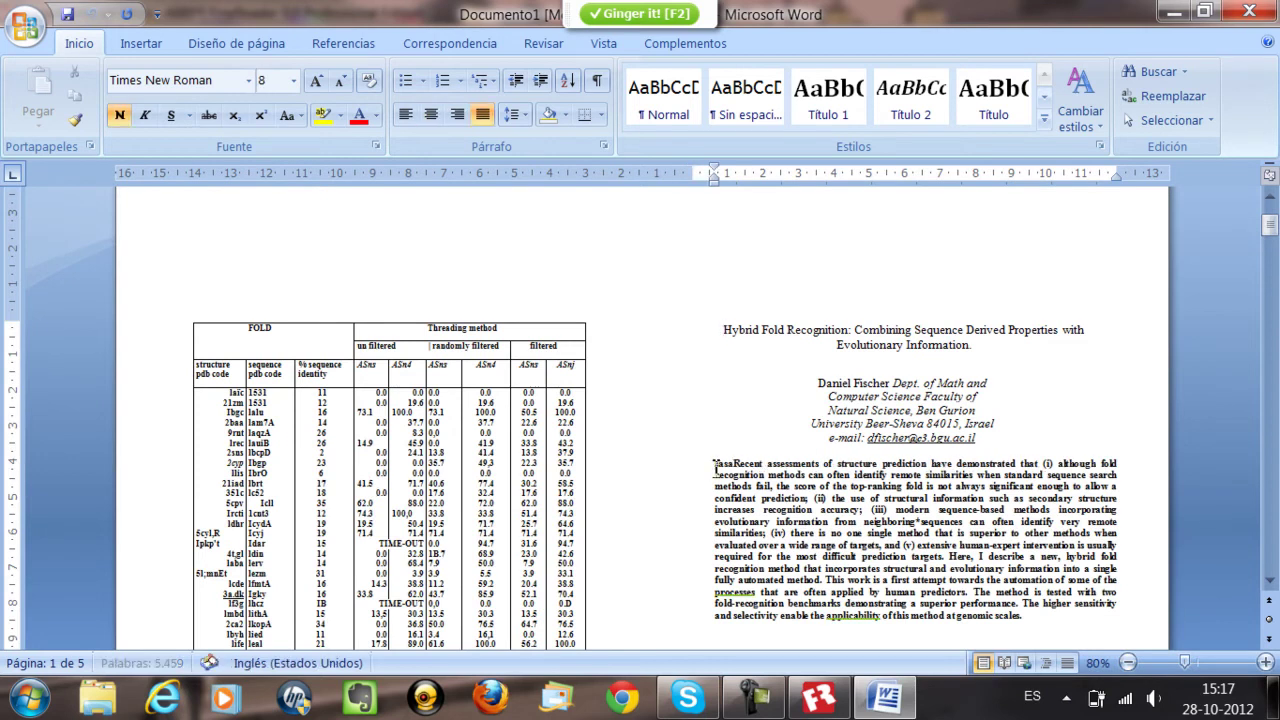
pyautogui.press('BackSpace')
pyautogui.press('BackSpace')
pyautogui.press('BackSpace')
pyautogui.press('BackSpace')
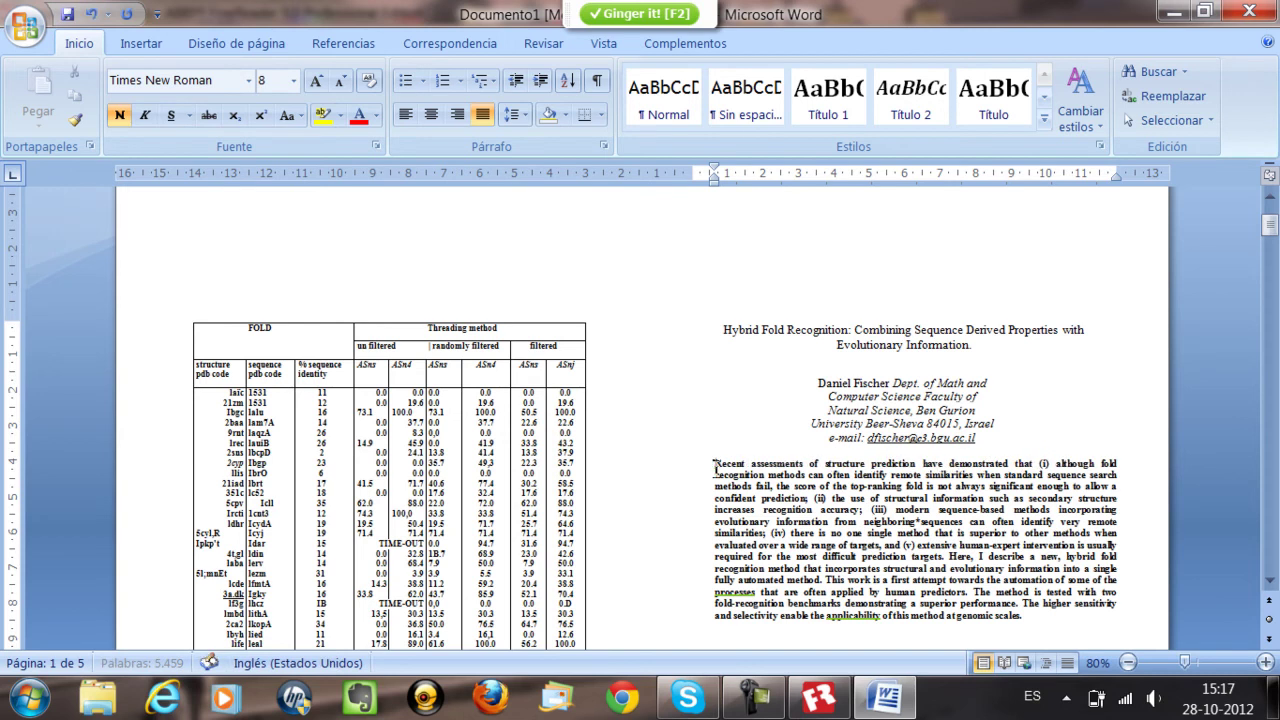
# Step: Examine the converted text, formulas and Table I from the first page through the Methods section
pyautogui.scroll(-10, 571, 388)
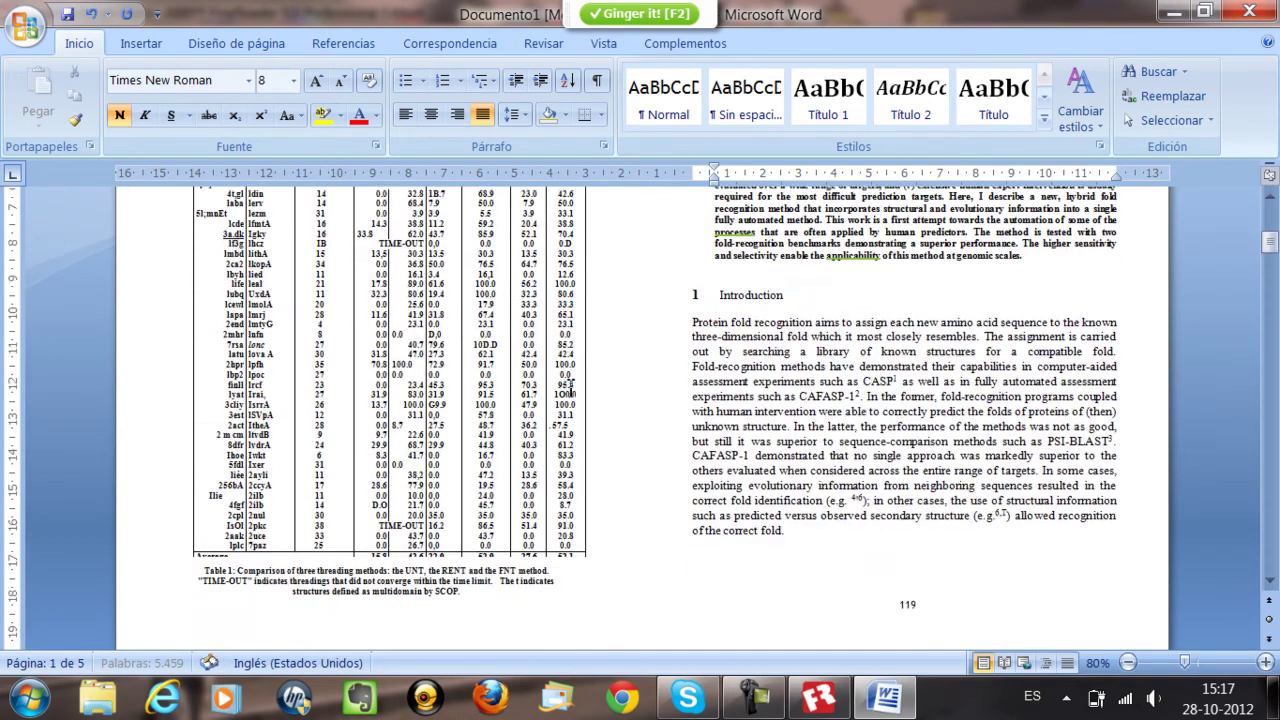
pyautogui.scroll(-5, 571, 388)
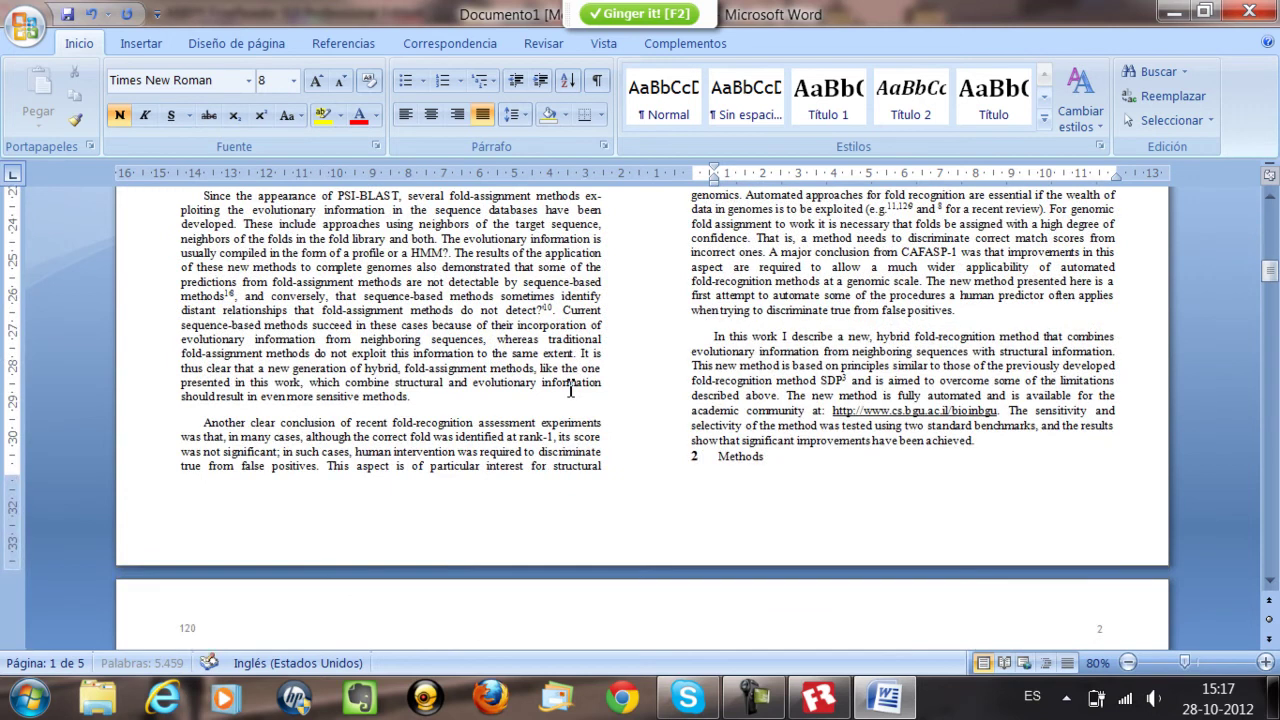
pyautogui.scroll(-10, 571, 388)
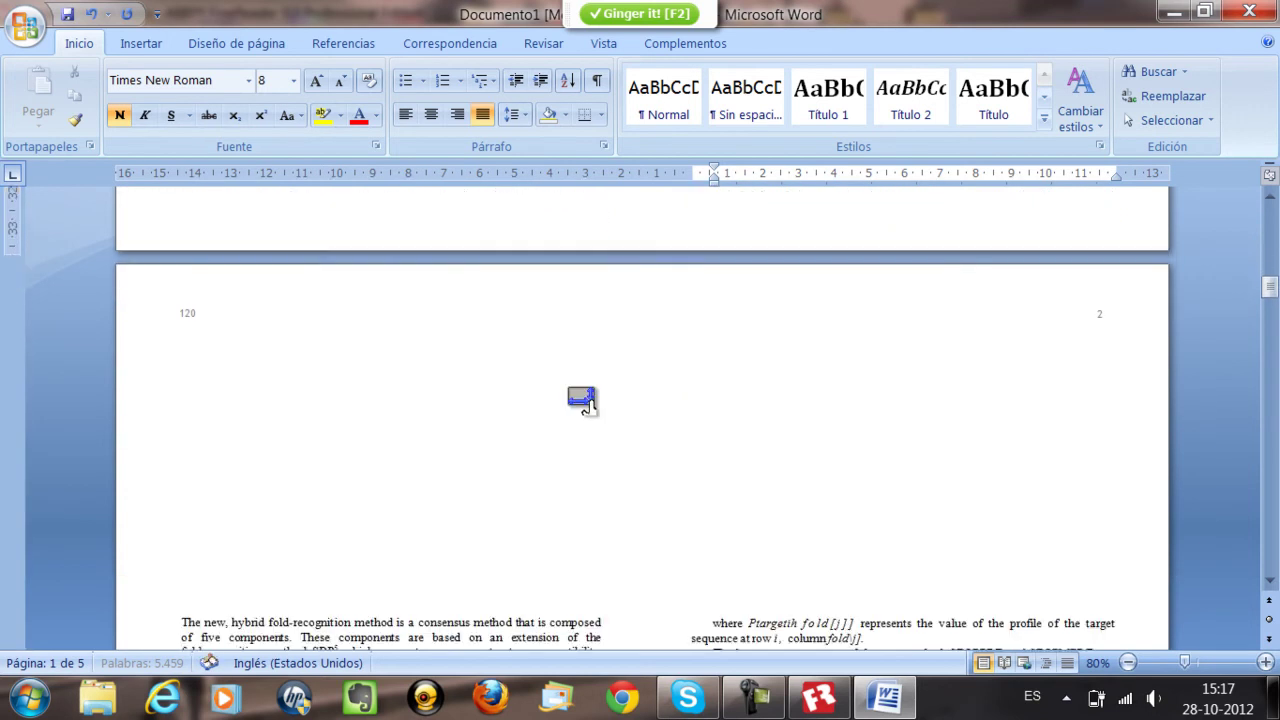
pyautogui.scroll(-6, 571, 388)
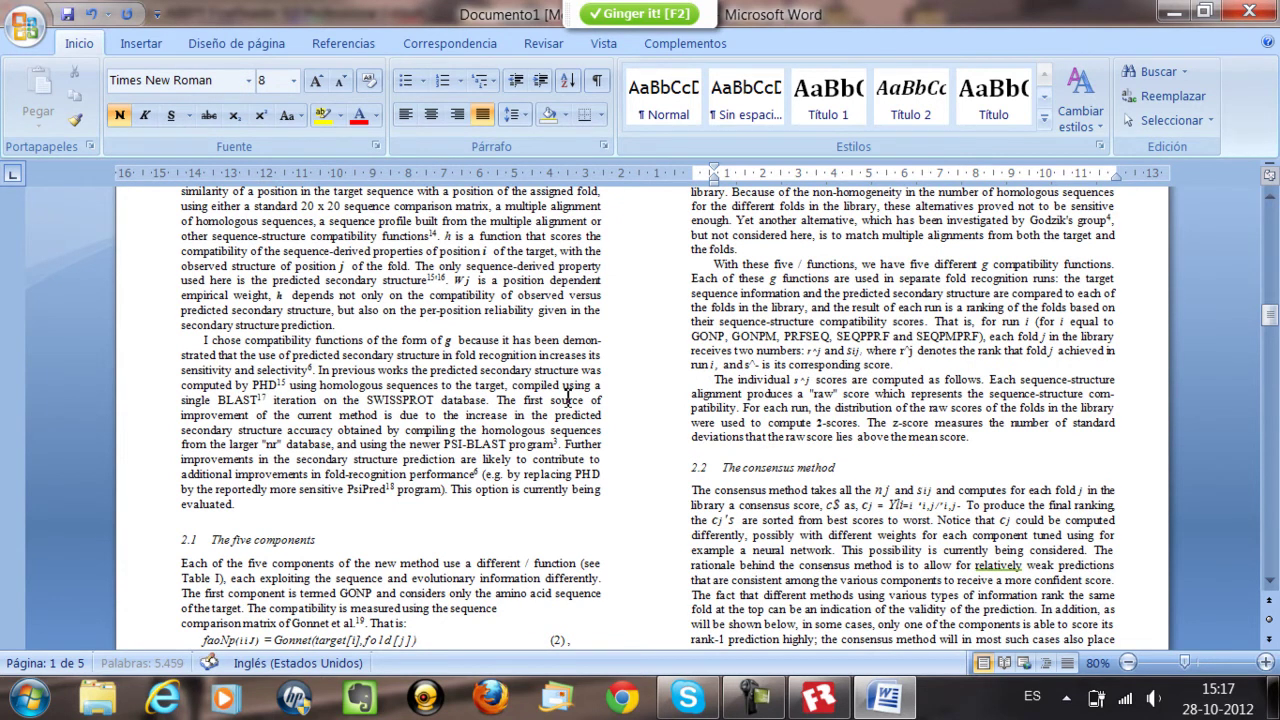
pyautogui.scroll(-6, 560, 394)
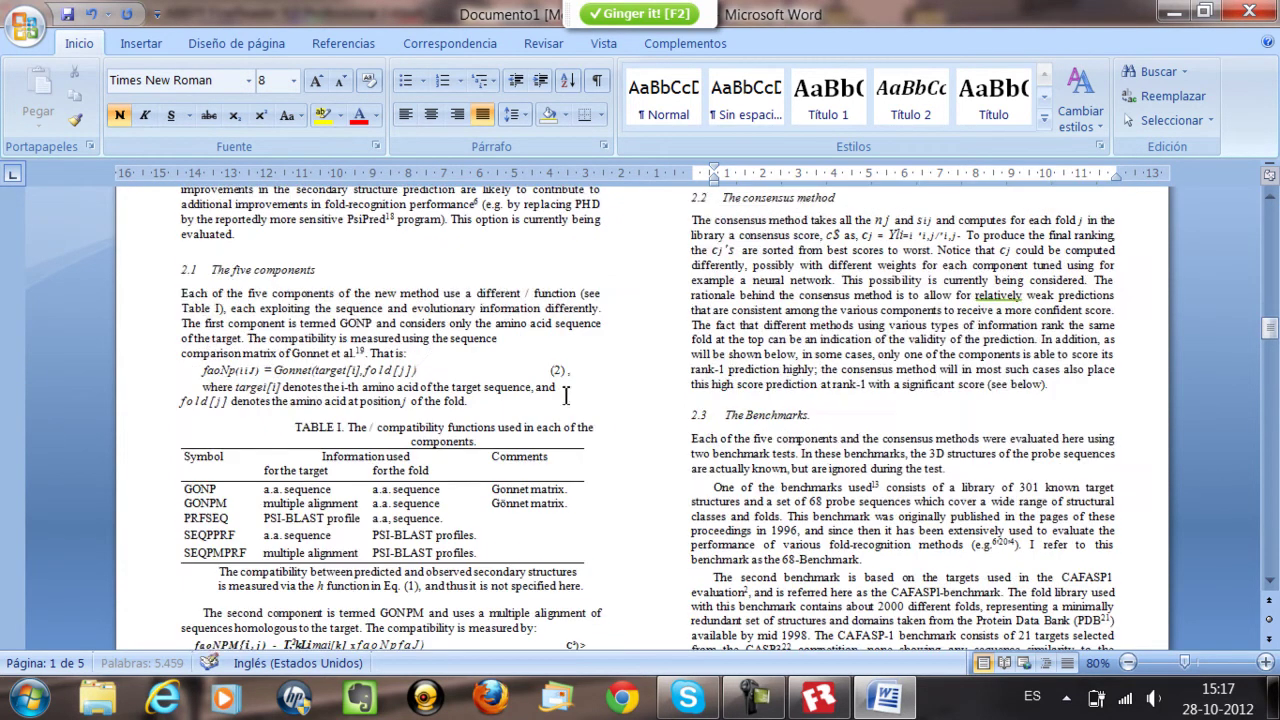
# Step: Switch back to ABBYY FineReader, dismiss the conversion report and open page 1 in the image view
pyautogui.click(818, 697)
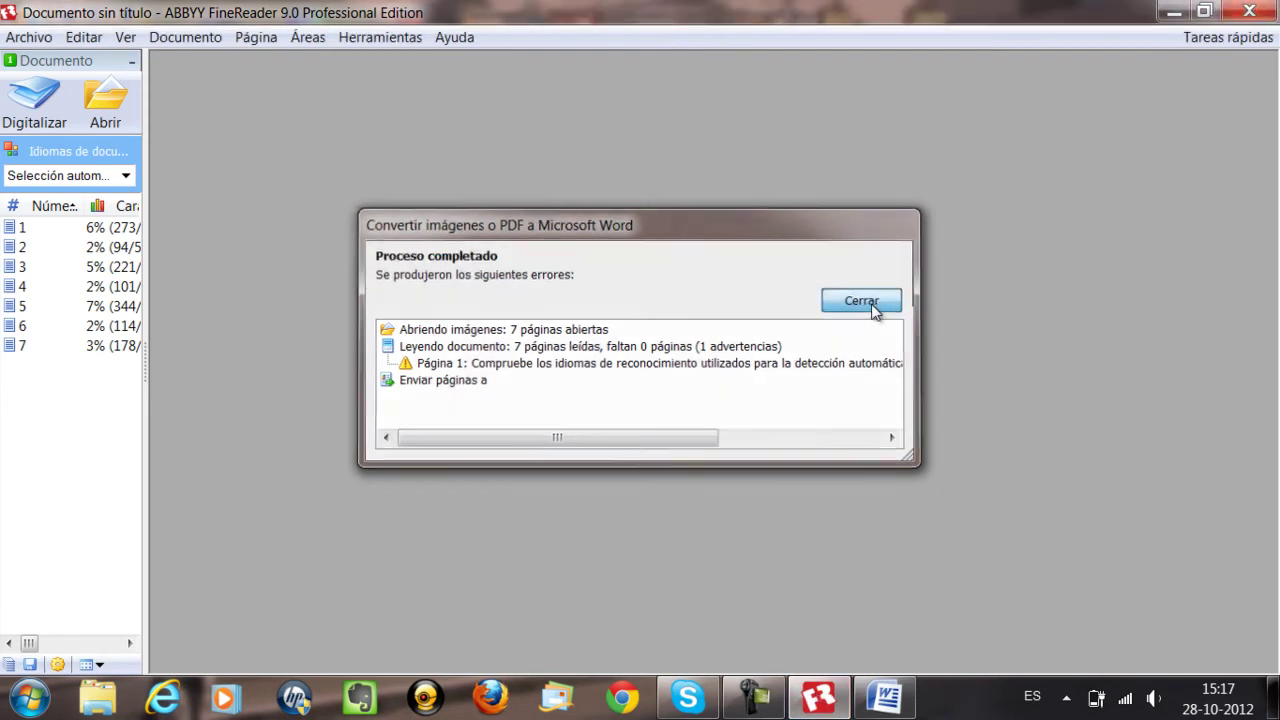
pyautogui.click(864, 301)
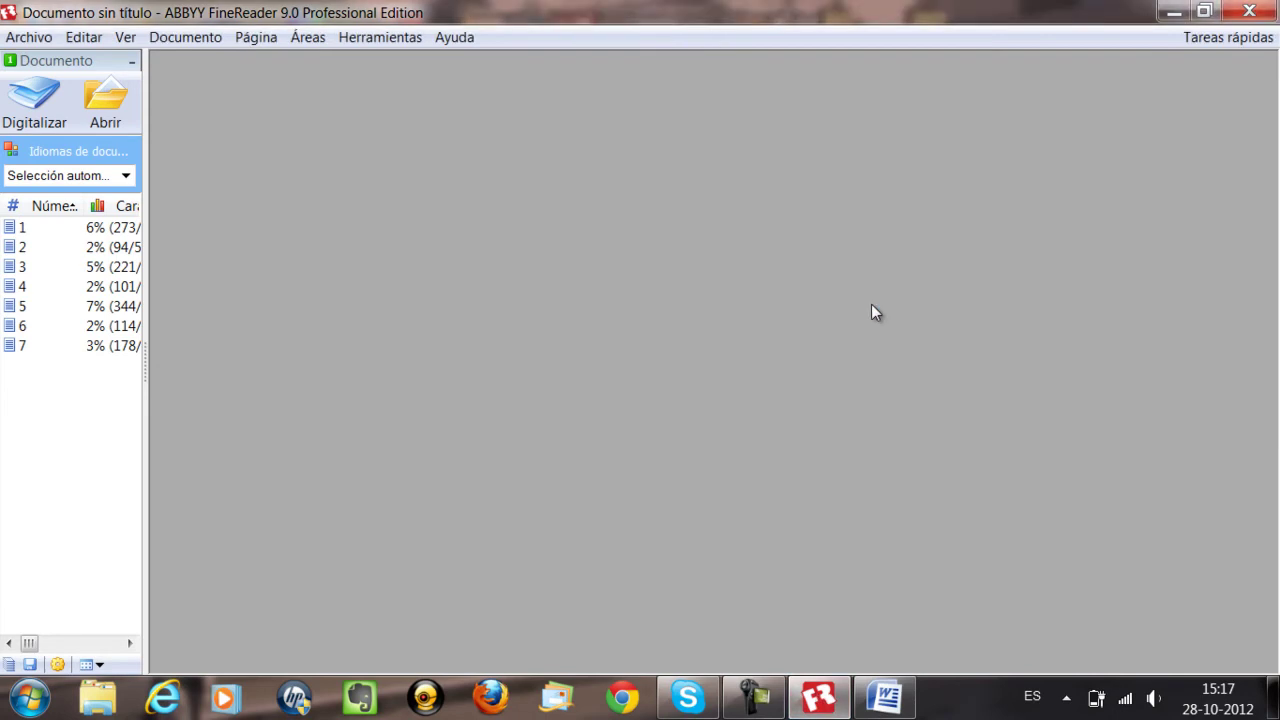
pyautogui.click(62, 228)
pyautogui.hotkey('ctrl', 'n')
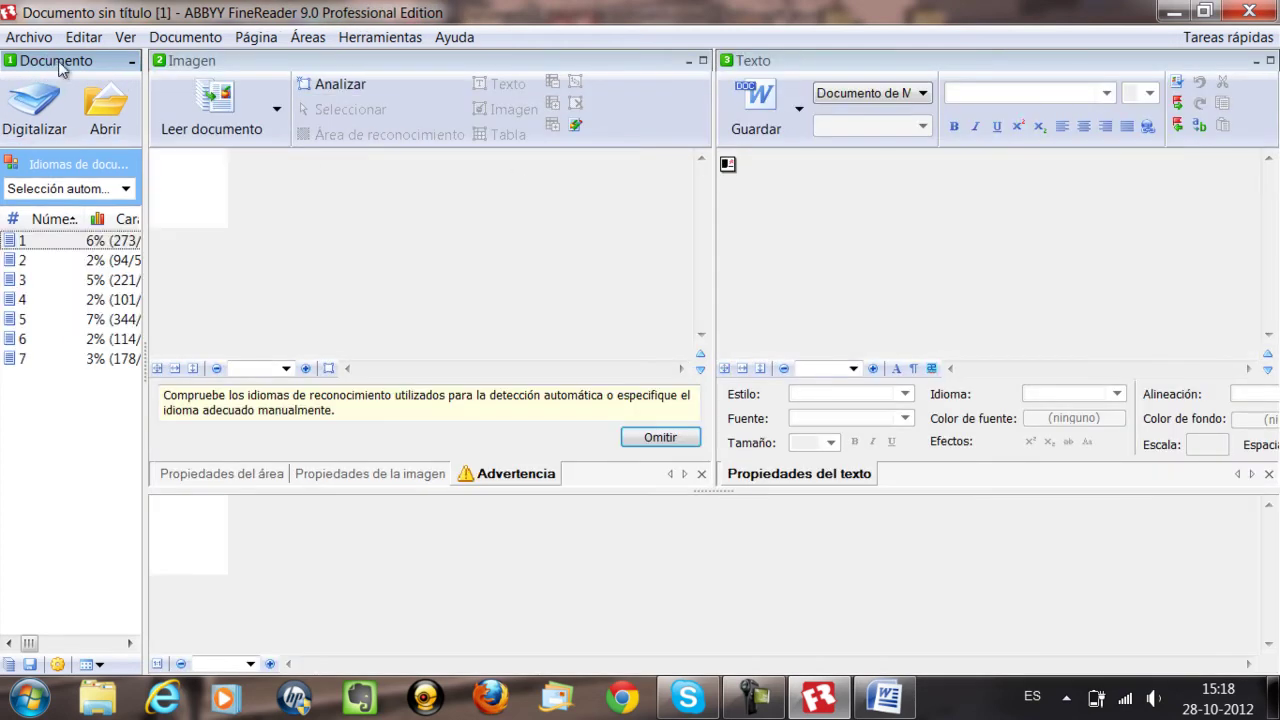
pyautogui.click(185, 63)
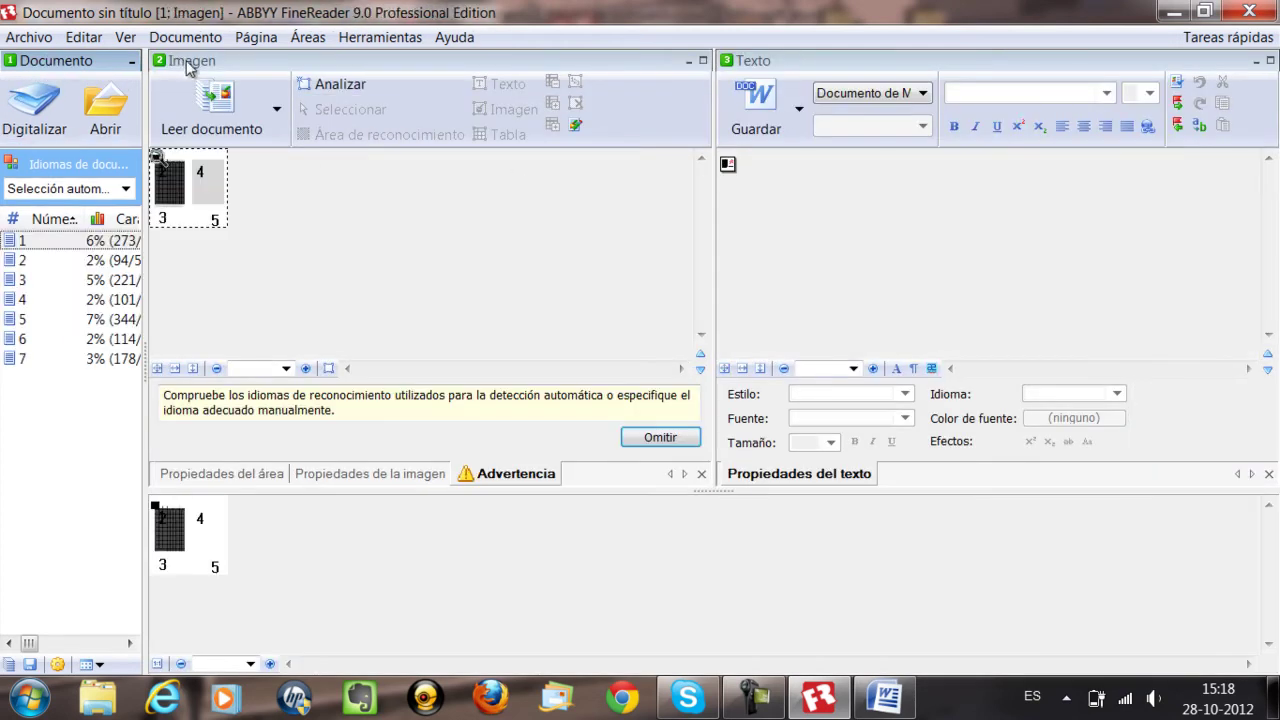
# Step: Enlarge the page 1 image to 50% and widen the image pane slightly
pyautogui.click(306, 370)
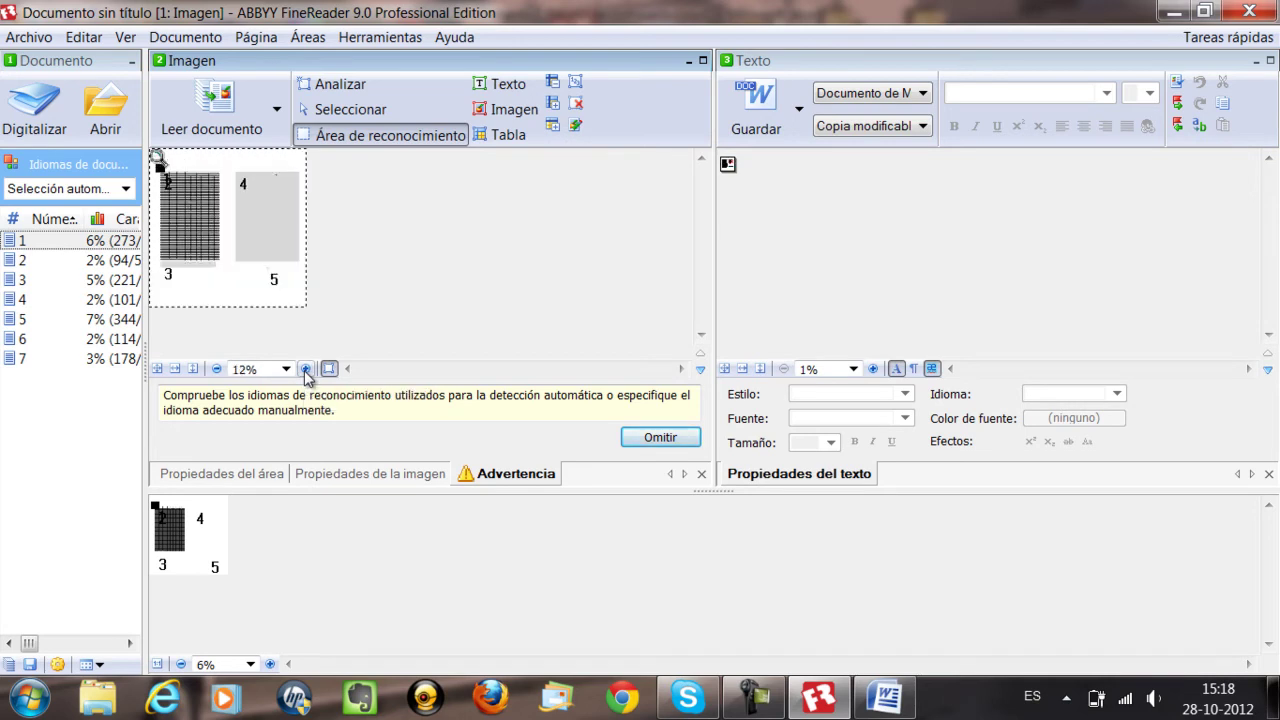
pyautogui.click(306, 370)
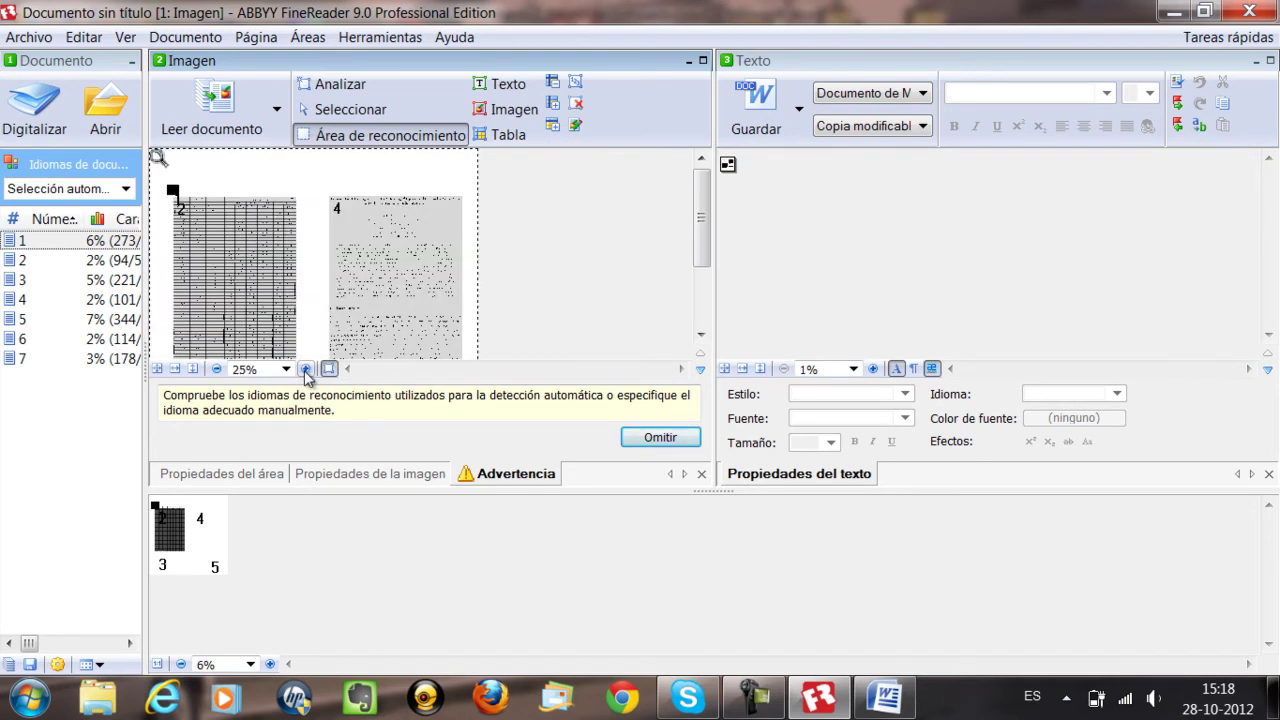
pyautogui.click(306, 370)
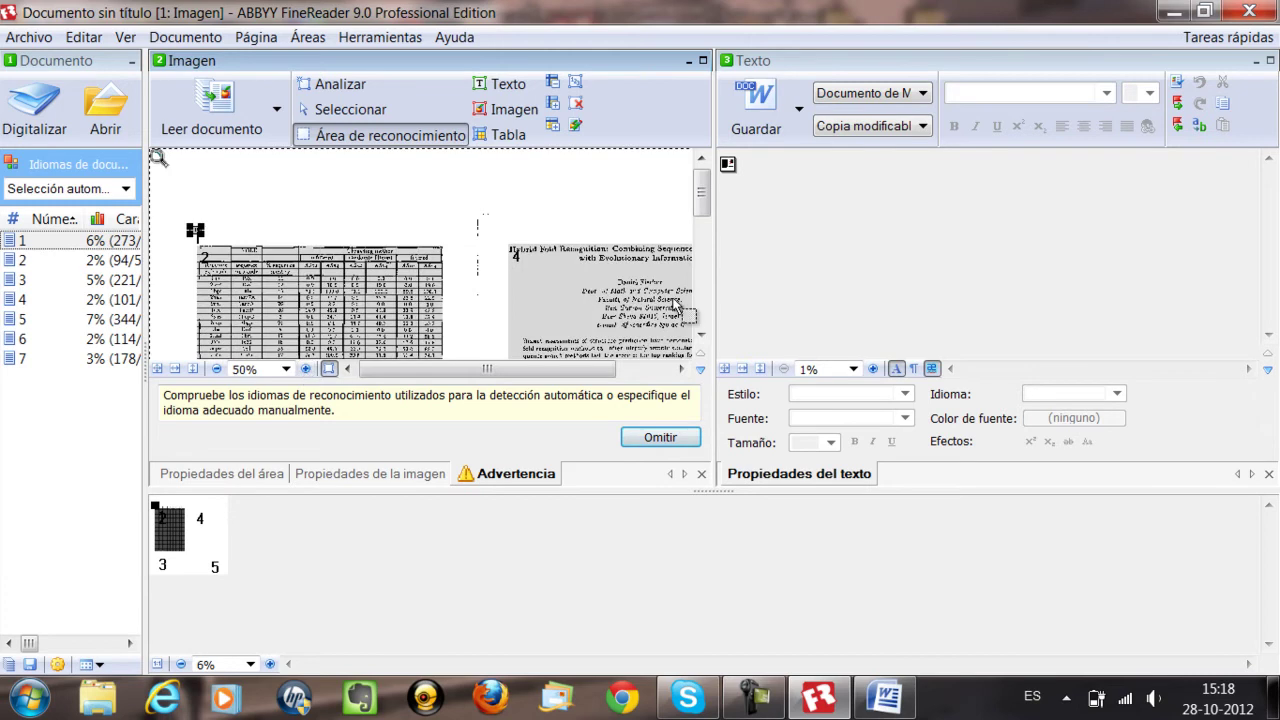
pyautogui.moveTo(712, 303); pyautogui.dragTo(743, 303)
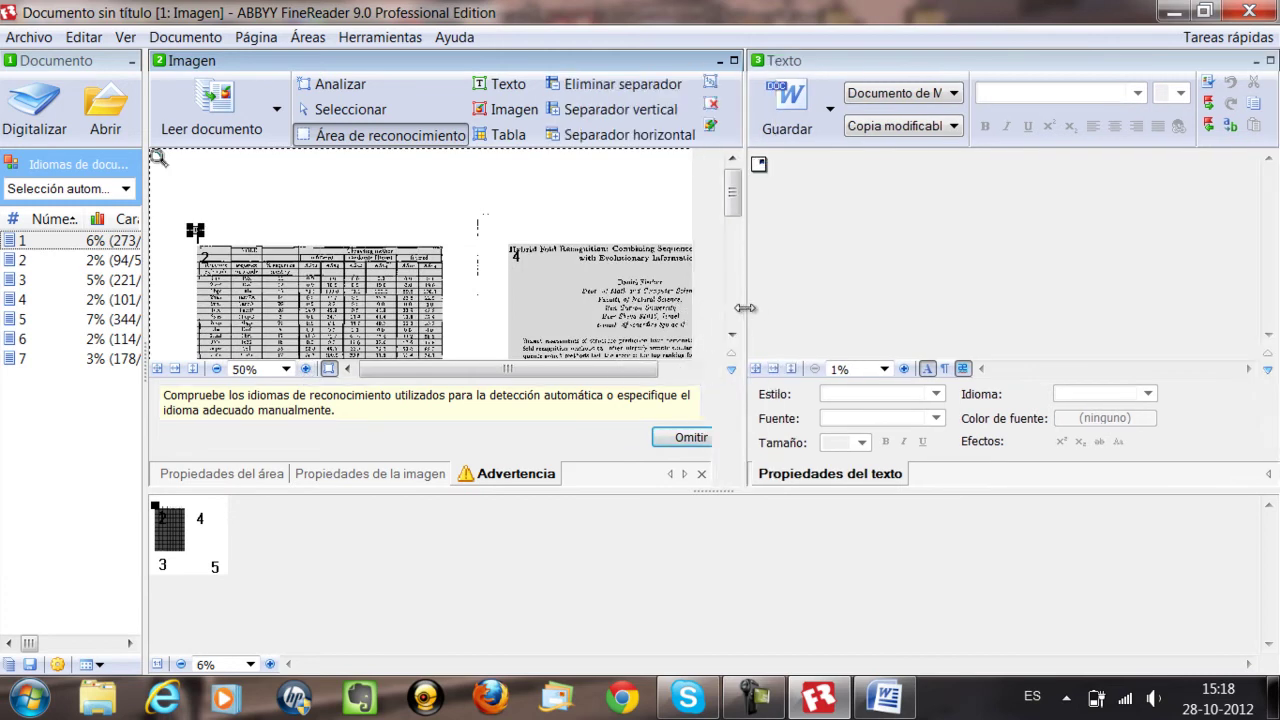
# Step: Select table area 2 and text area 4 in turn on the page 1 image to inspect the recognition areas
pyautogui.click(373, 148)
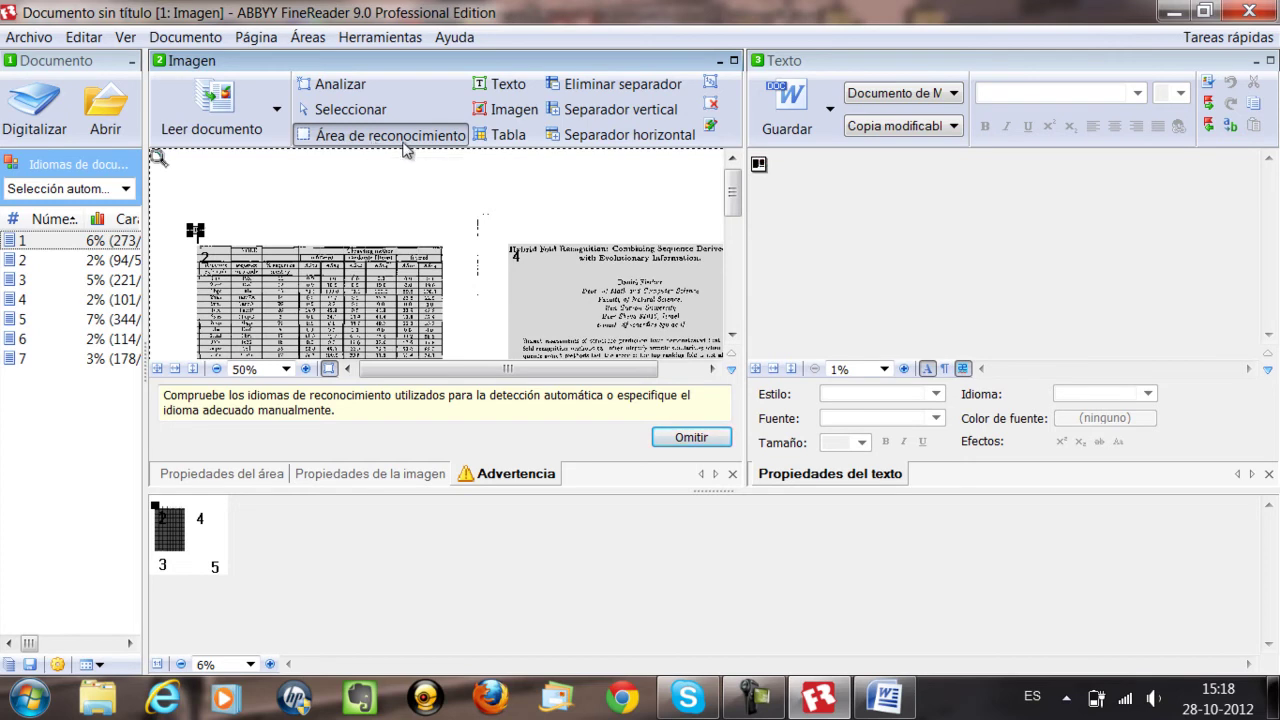
pyautogui.click(310, 264)
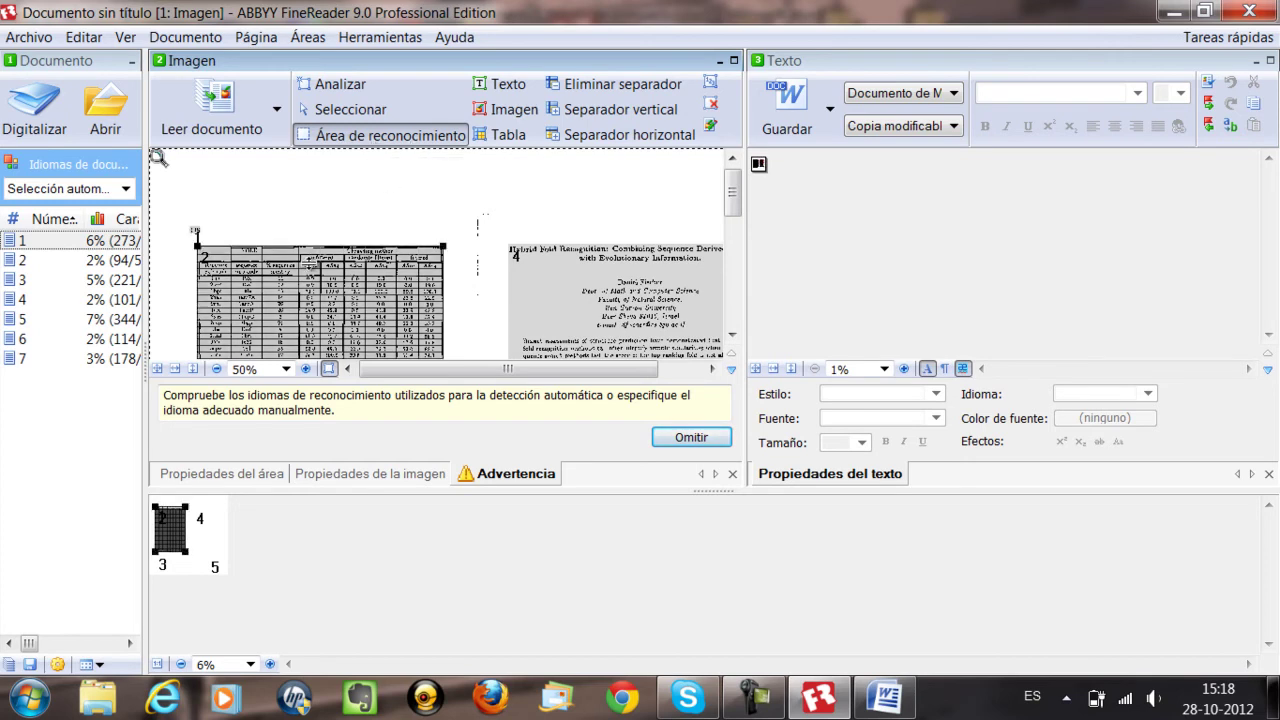
pyautogui.click(557, 270)
pyautogui.click(558, 314)
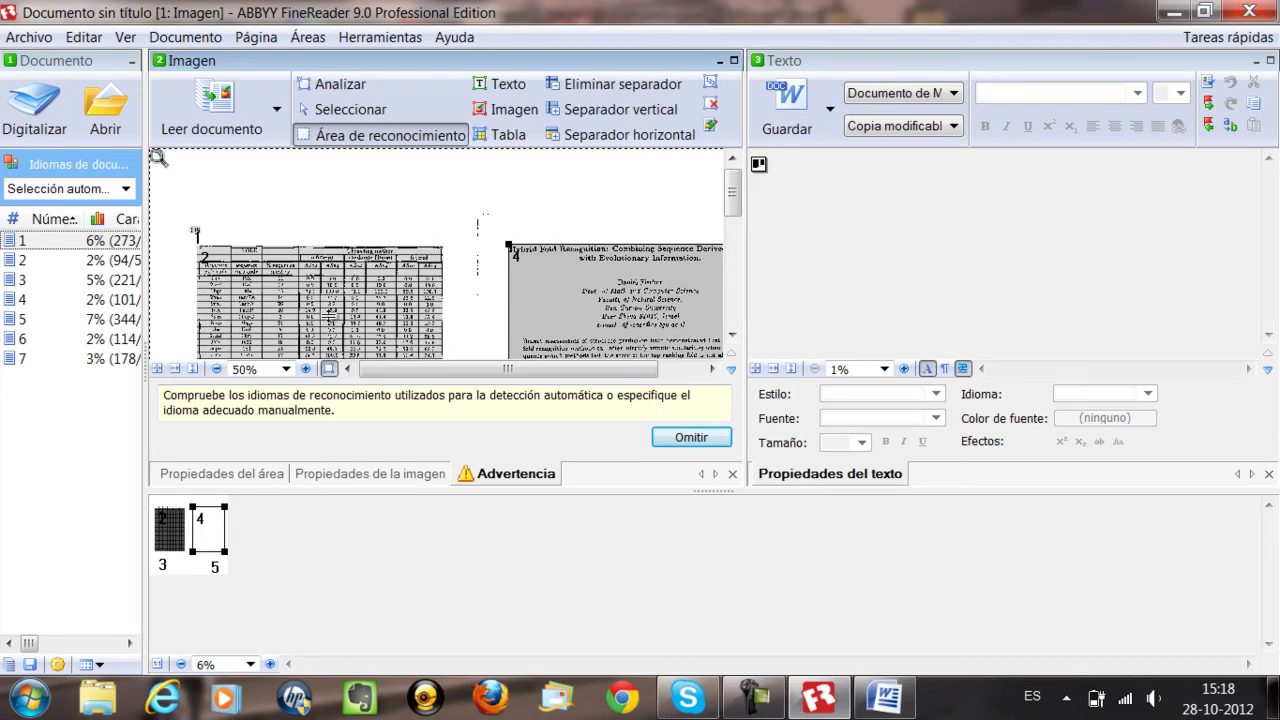
pyautogui.click(330, 314)
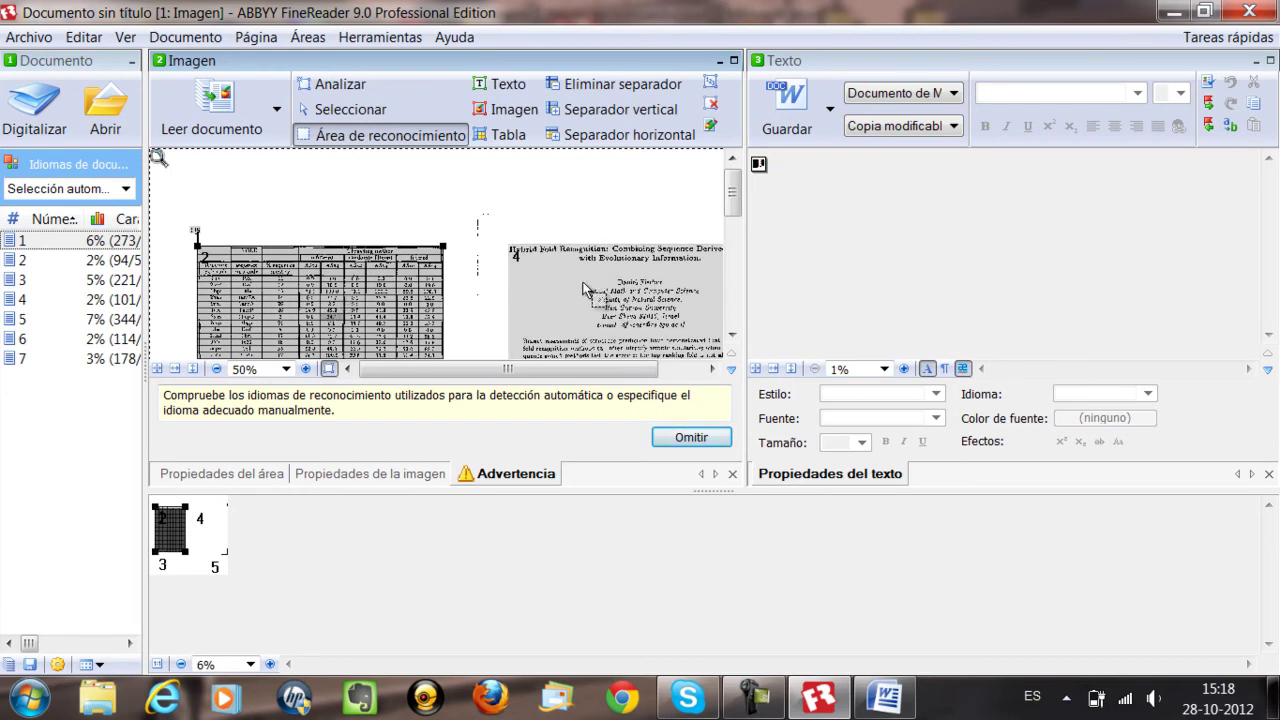
# Step: Select text area 4 with the text area tool and shrink it slightly by moving its upper-left corner inward
pyautogui.click(507, 94)
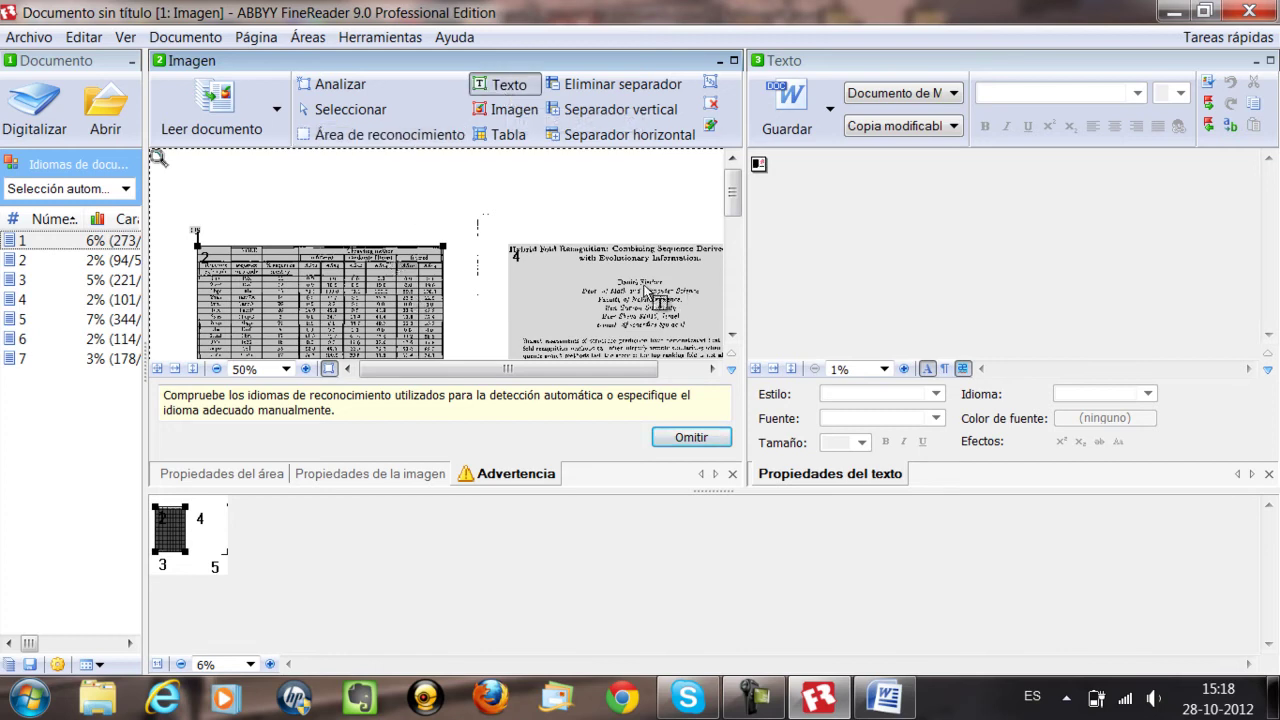
pyautogui.click(648, 298)
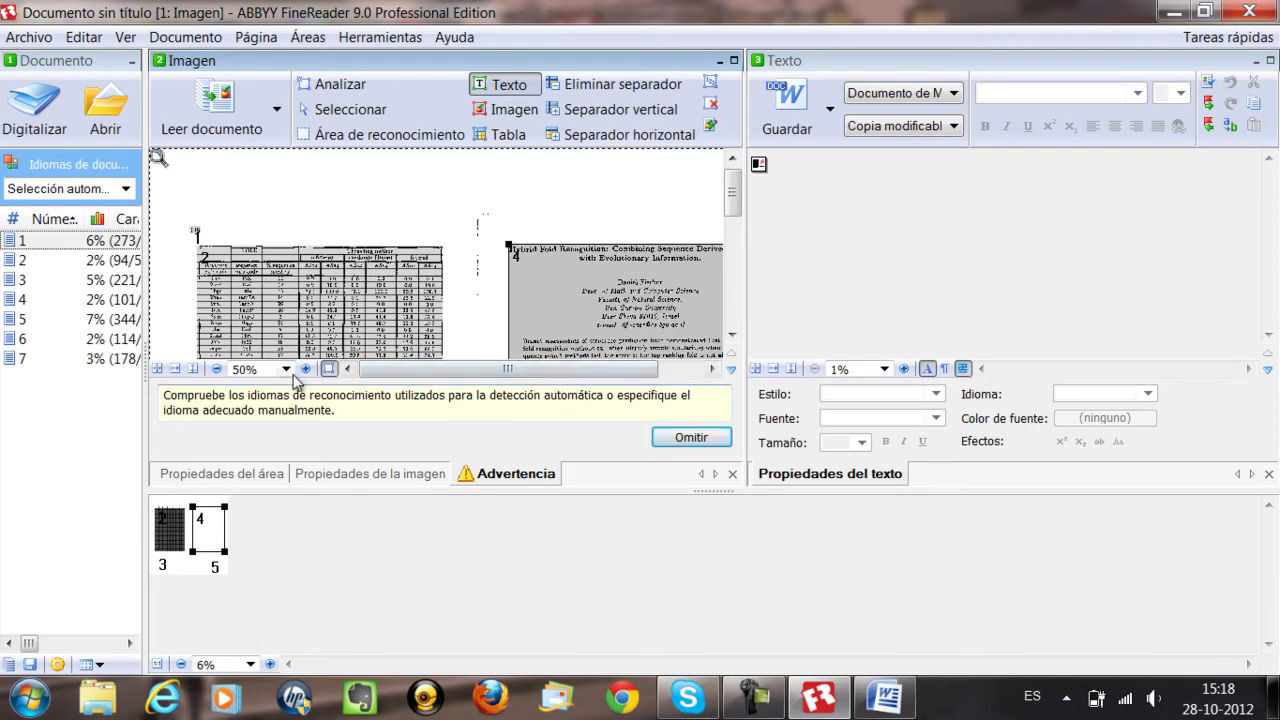
pyautogui.click(307, 369)
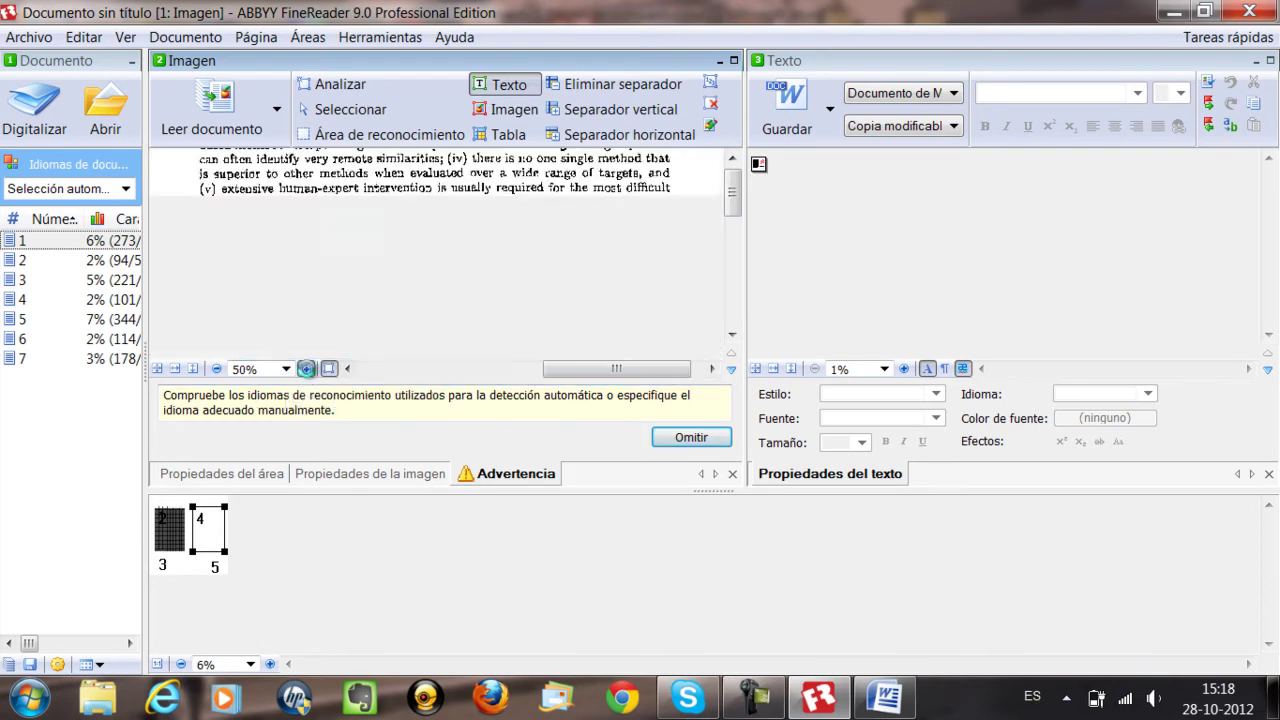
pyautogui.moveTo(588, 376)
pyautogui.mouseDown()
pyautogui.moveTo(408, 374)
pyautogui.moveTo(586, 366)
pyautogui.mouseUp()
pyautogui.moveTo(735, 232); pyautogui.dragTo(757, 164)
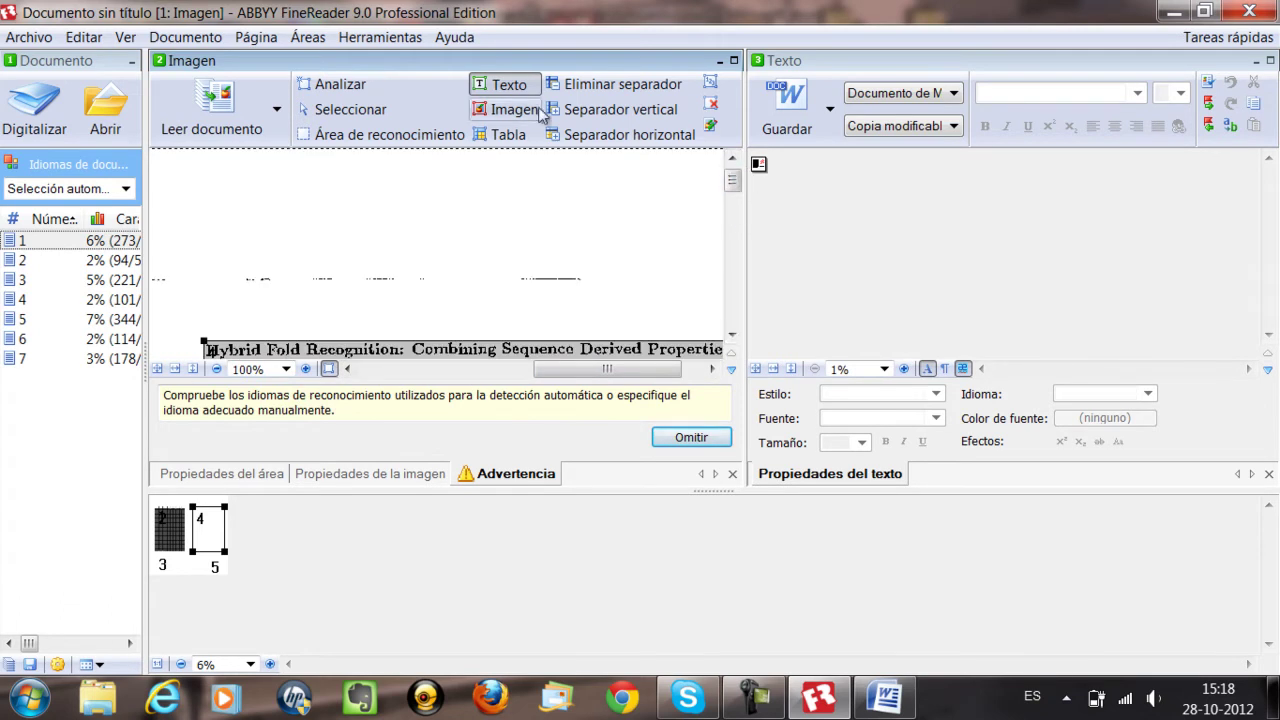
pyautogui.scroll(-1, 700, 337)
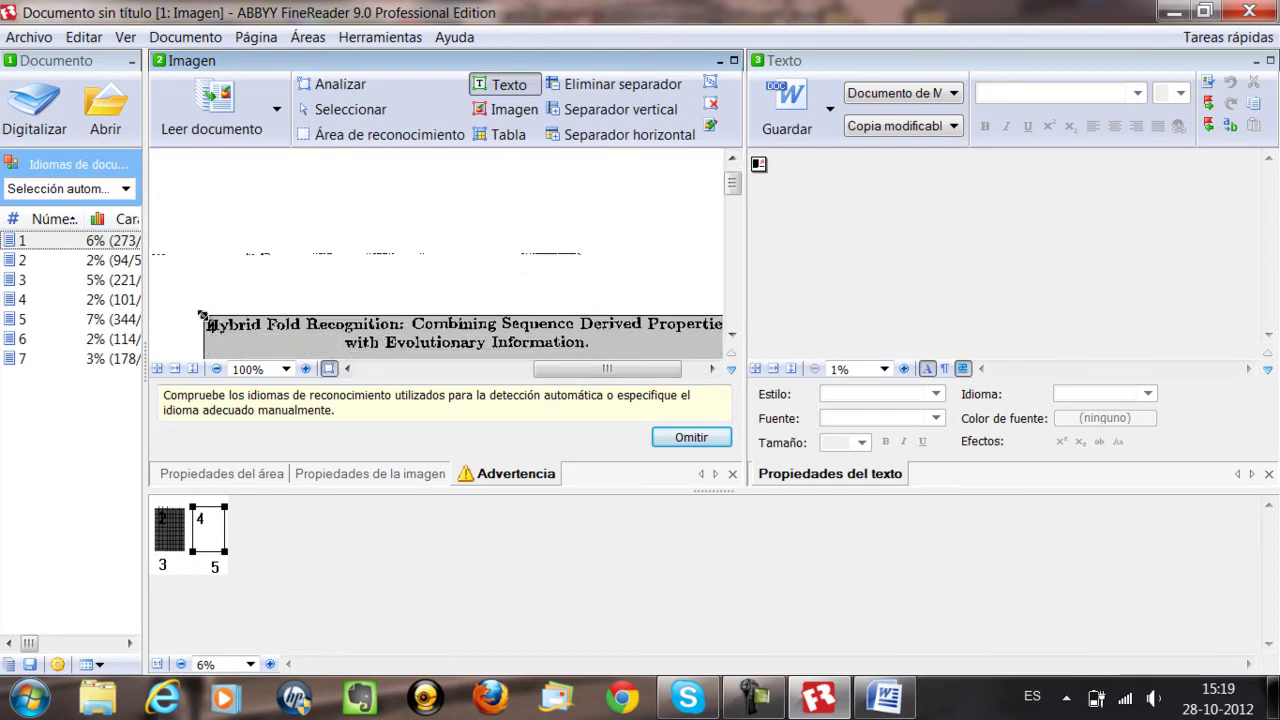
pyautogui.moveTo(213, 324); pyautogui.dragTo(220, 331)
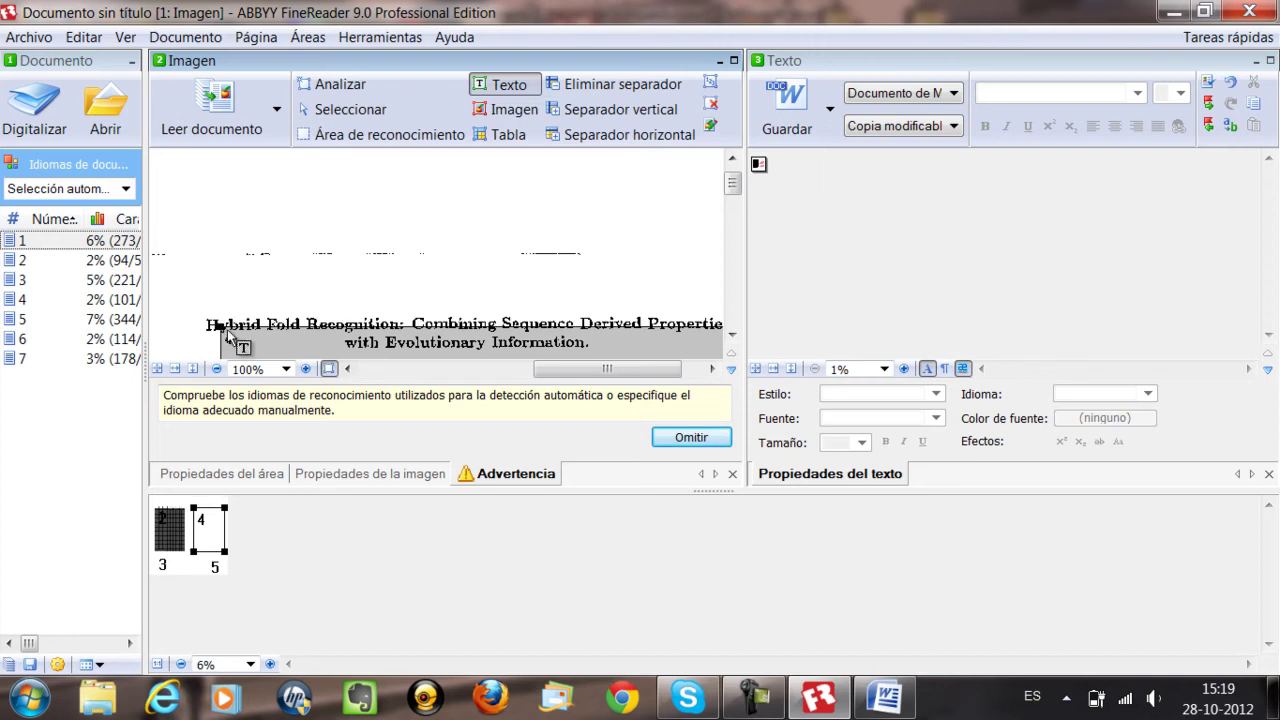
# Step: Try the table area tool by drawing a small area beside the author details of text area 4, and delete it
pyautogui.scroll(-5, 466, 292)
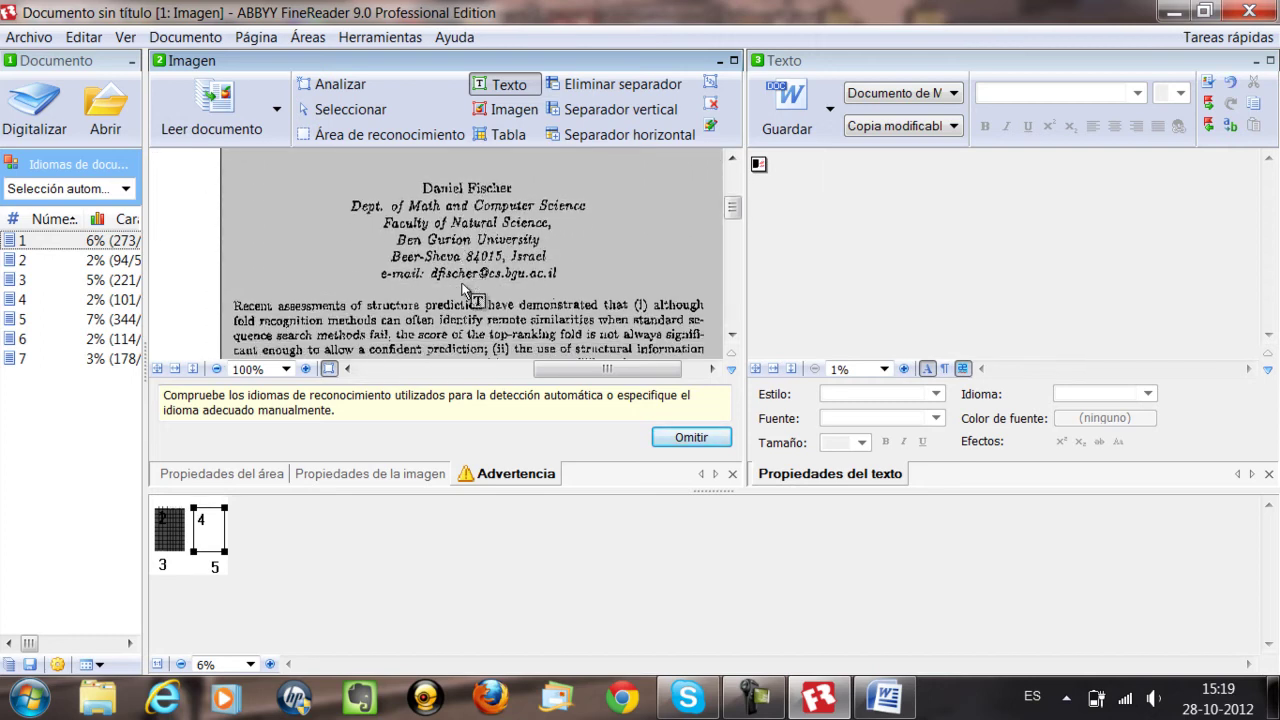
pyautogui.scroll(-2, 466, 292)
pyautogui.click(487, 110)
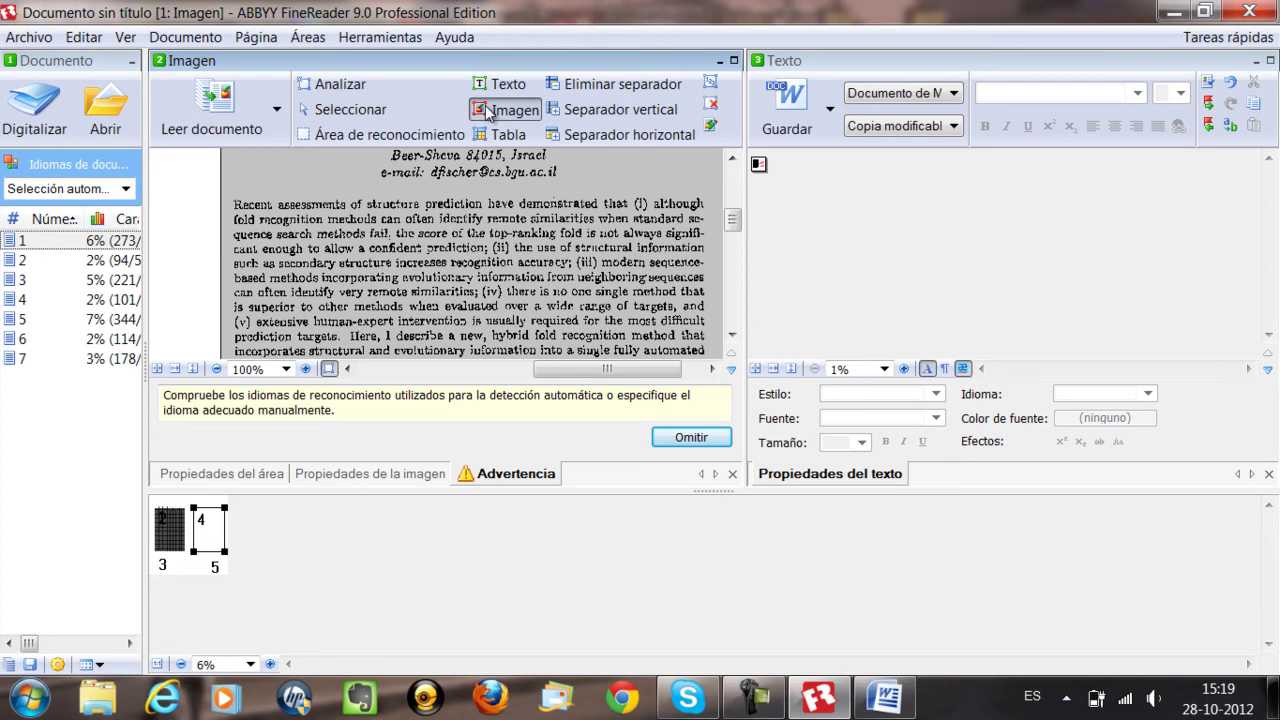
pyautogui.moveTo(735, 222)
pyautogui.mouseDown()
pyautogui.moveTo(737, 289)
pyautogui.moveTo(726, 206)
pyautogui.mouseUp()
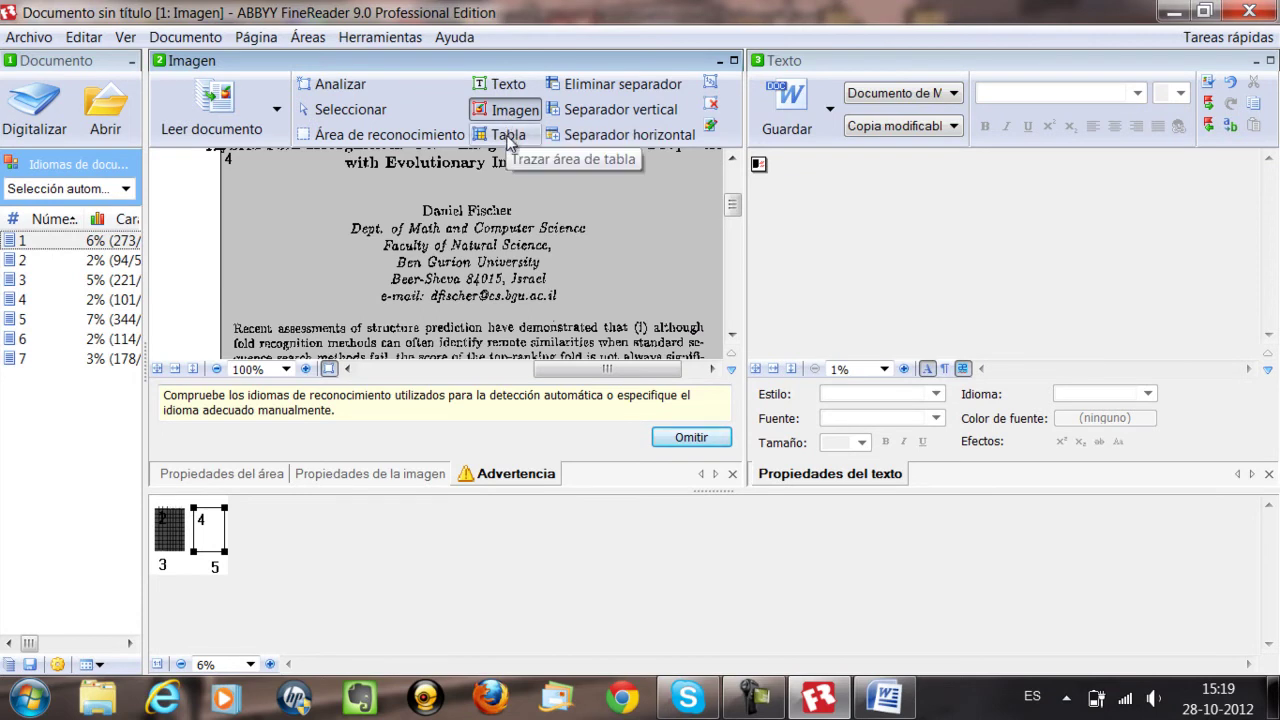
pyautogui.click(509, 134)
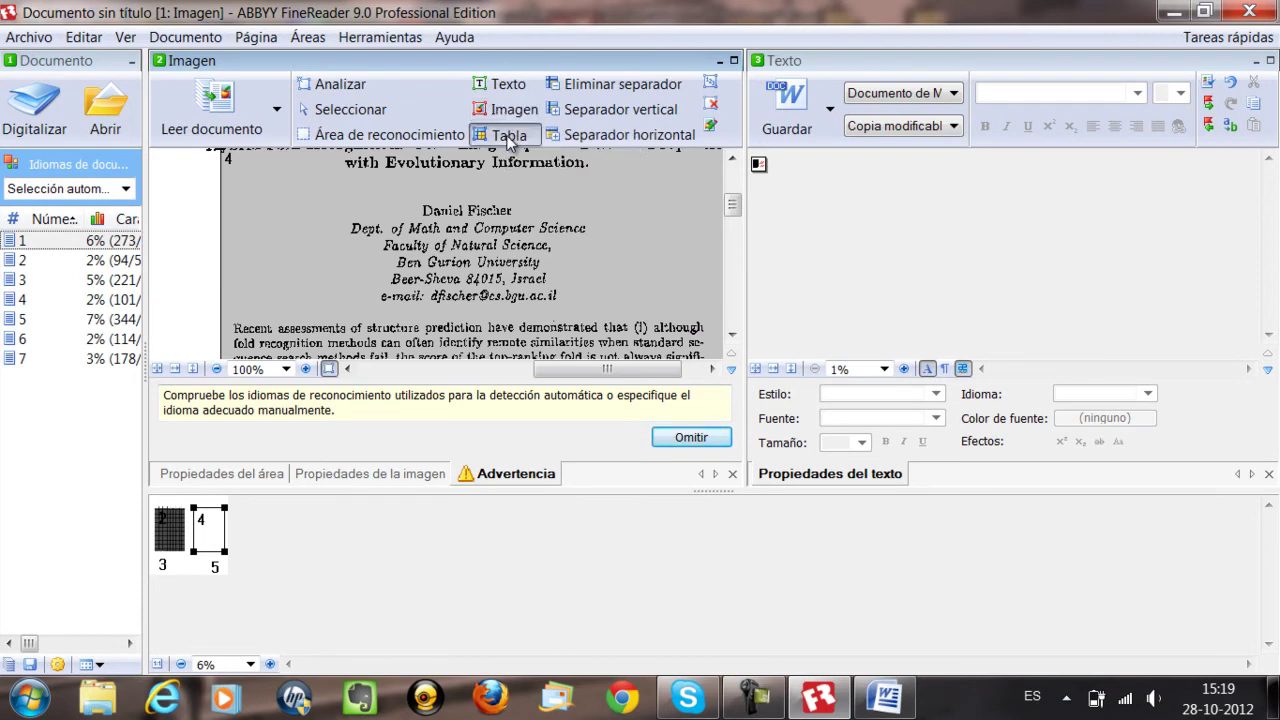
pyautogui.click(195, 243)
pyautogui.moveTo(193, 237); pyautogui.dragTo(213, 259)
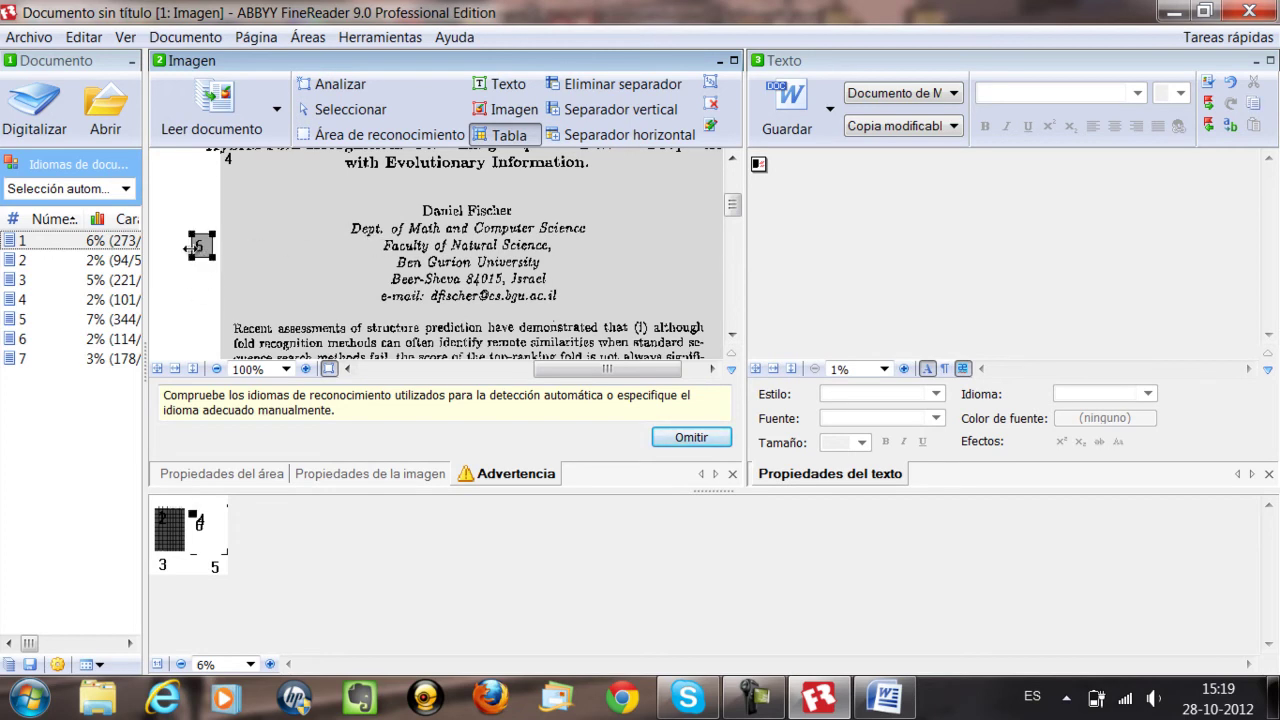
pyautogui.press('Delete')
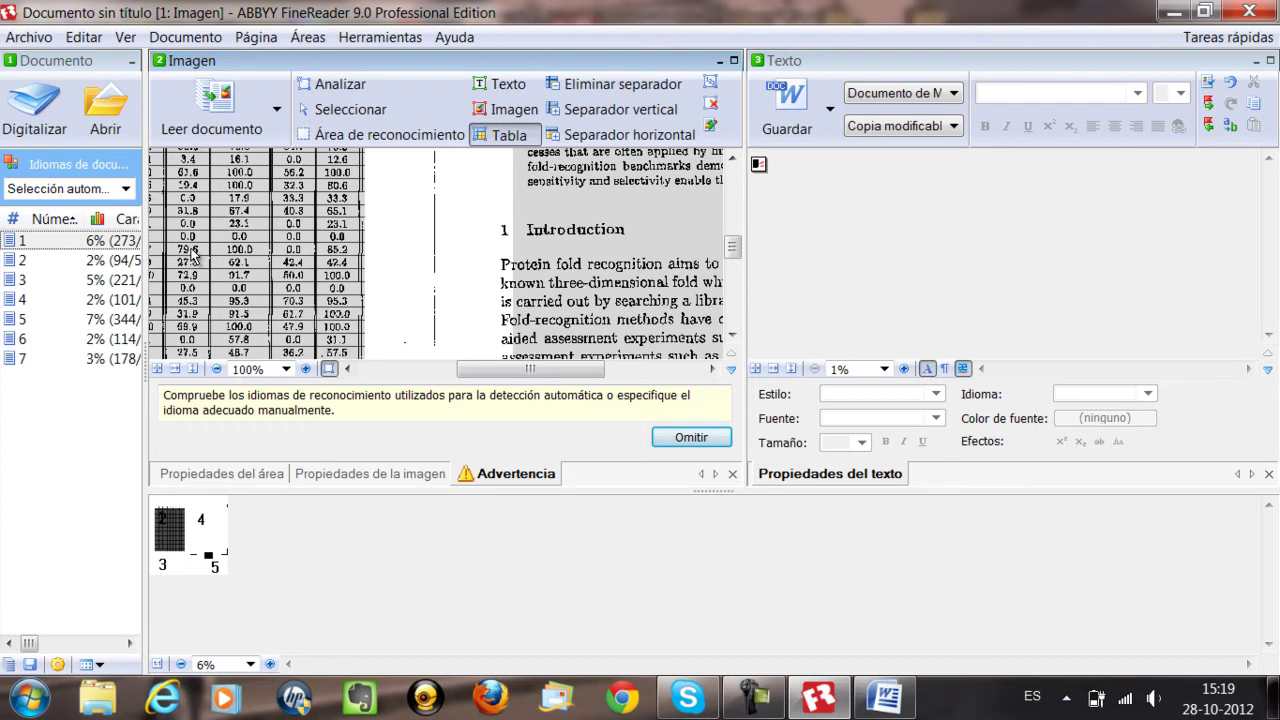
# Step: Divide area 4 with a vertical separator through the Introduction text and two horizontal separators, above and below the Introduction heading
pyautogui.click(621, 110)
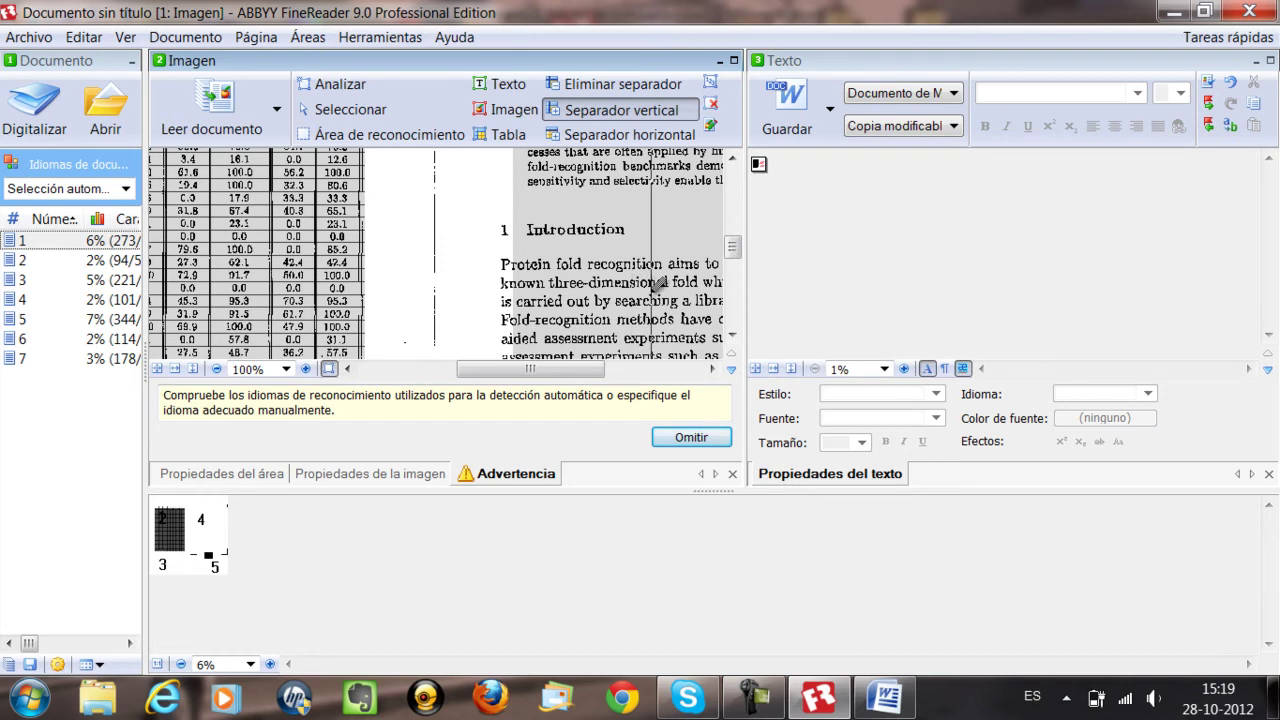
pyautogui.click(651, 285)
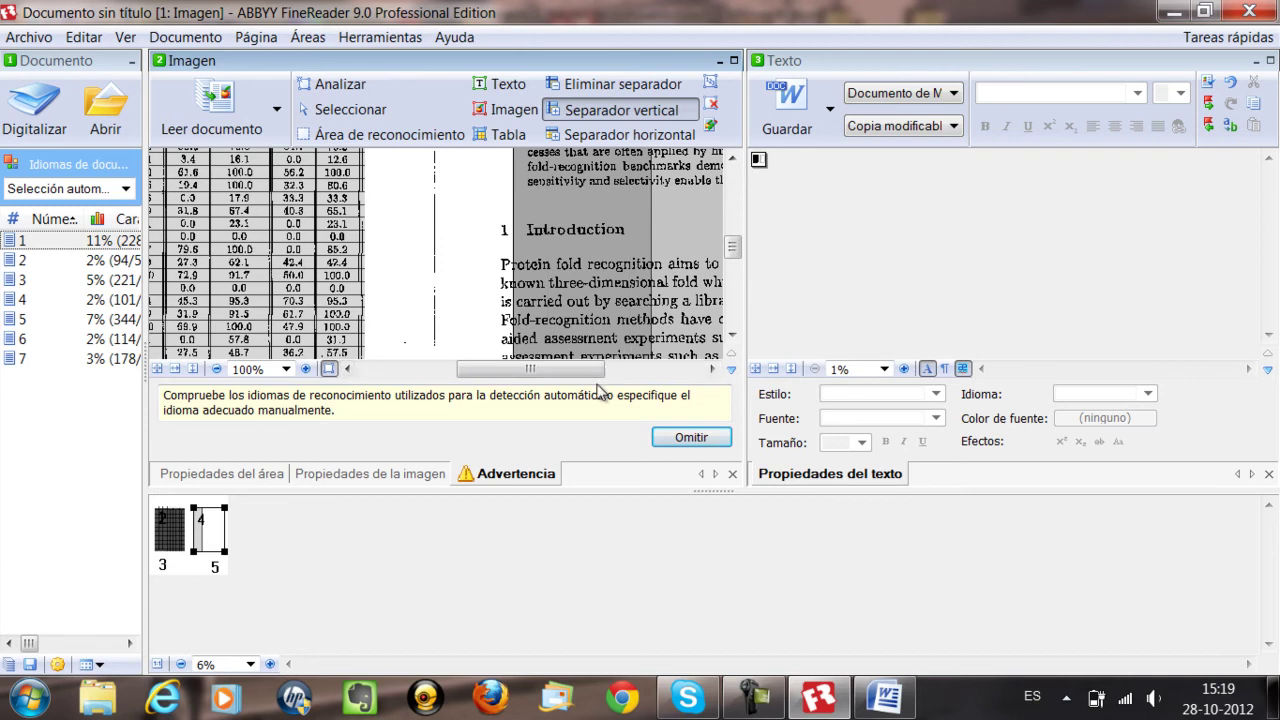
pyautogui.moveTo(582, 378); pyautogui.dragTo(612, 378)
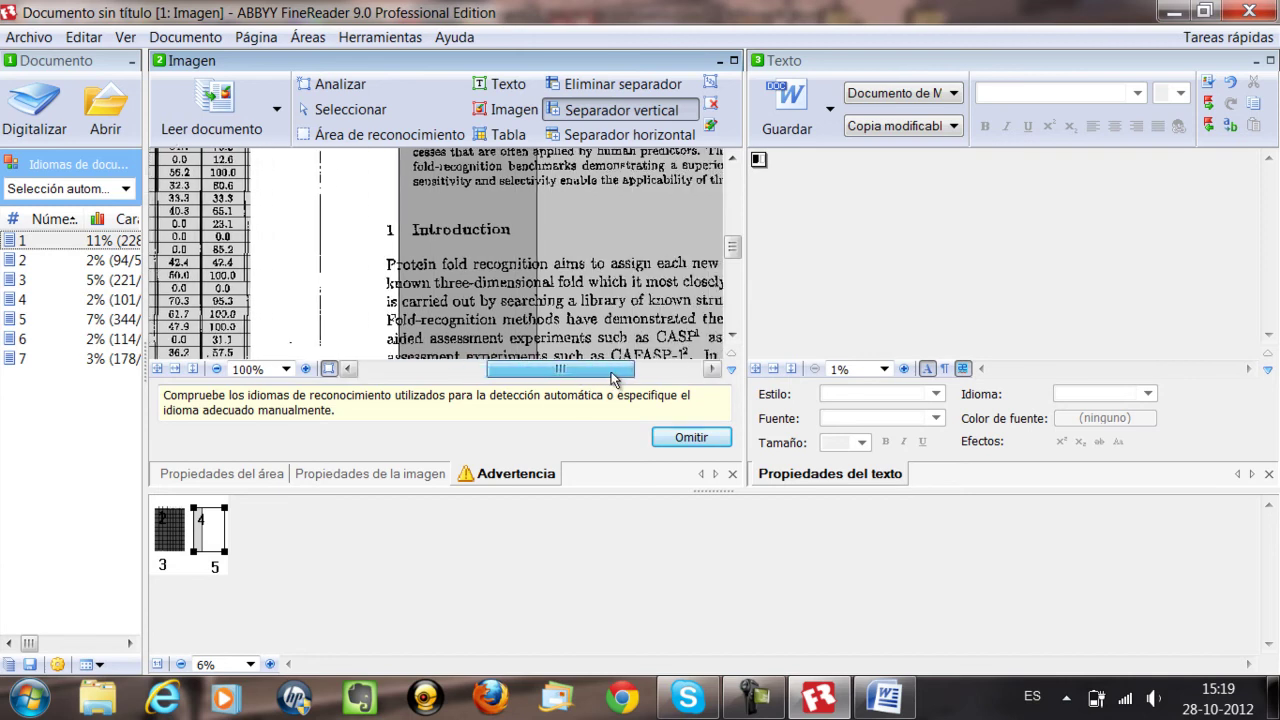
pyautogui.click(617, 138)
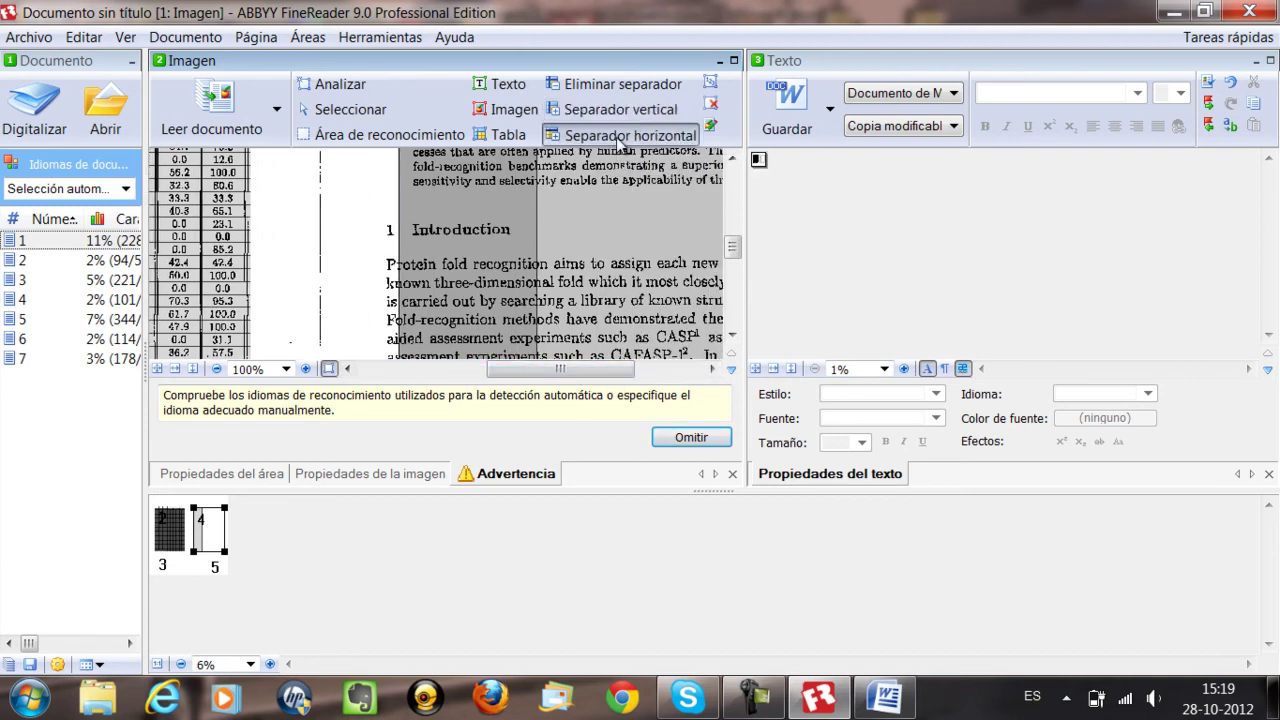
pyautogui.click(566, 206)
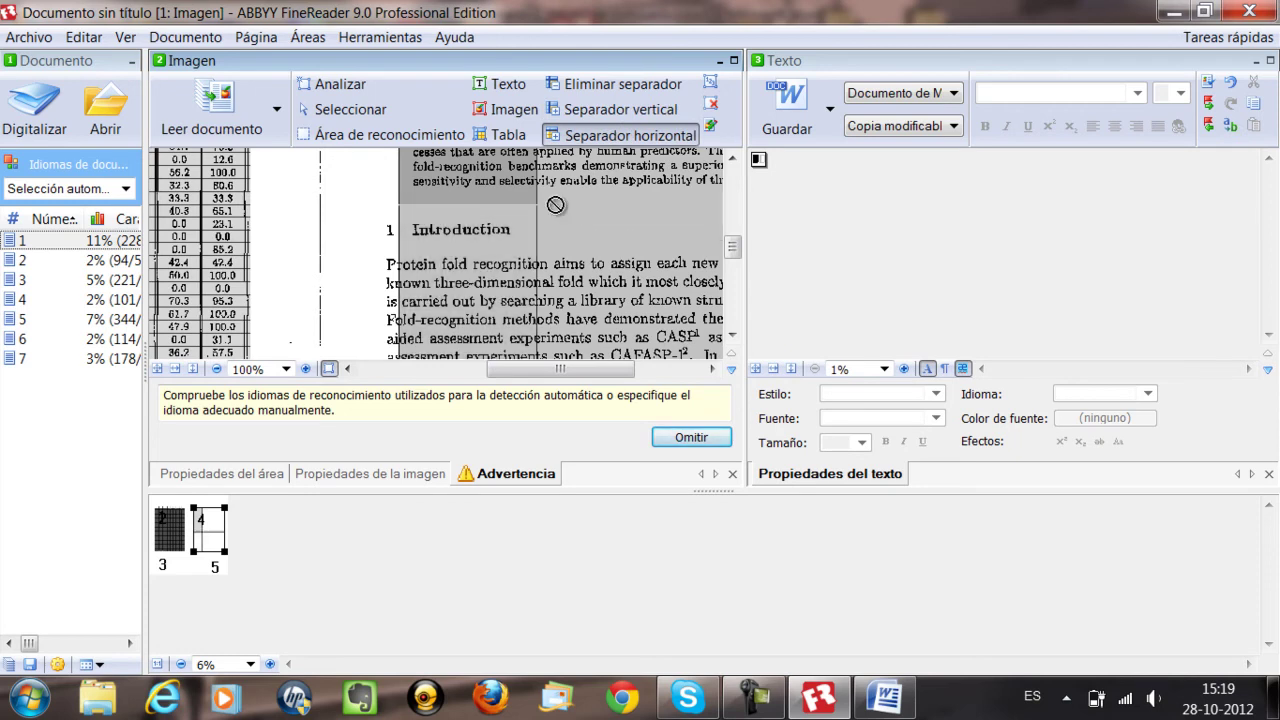
pyautogui.click(566, 274)
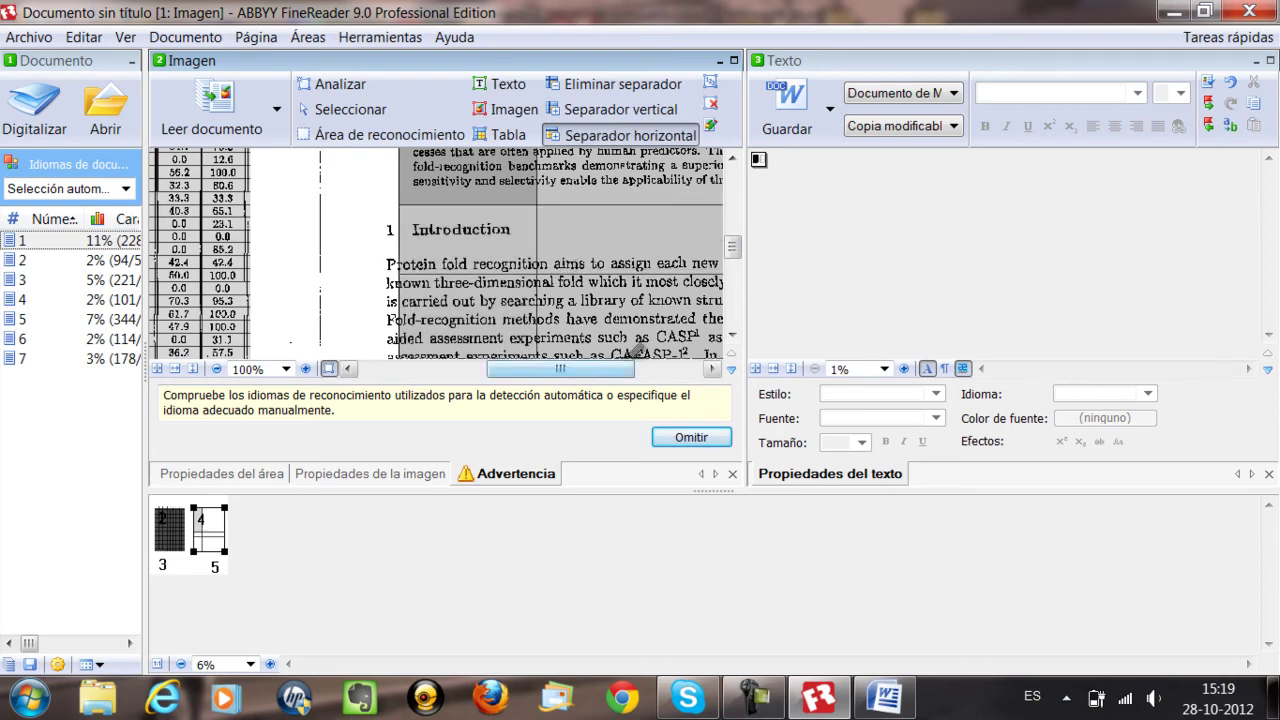
pyautogui.moveTo(735, 256); pyautogui.dragTo(731, 278)
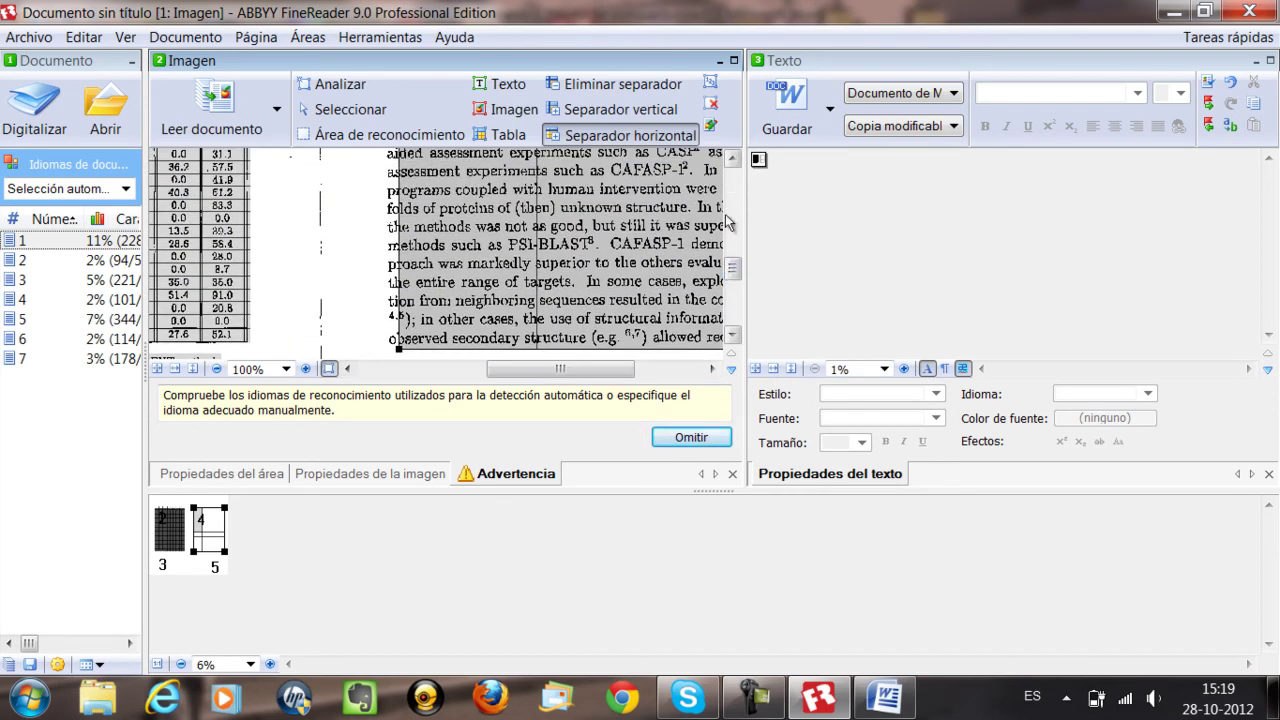
# Step: Save all pages as the Word document hybrid.doc on the Desktop, keeping the option to open it after saving
pyautogui.click(790, 105)
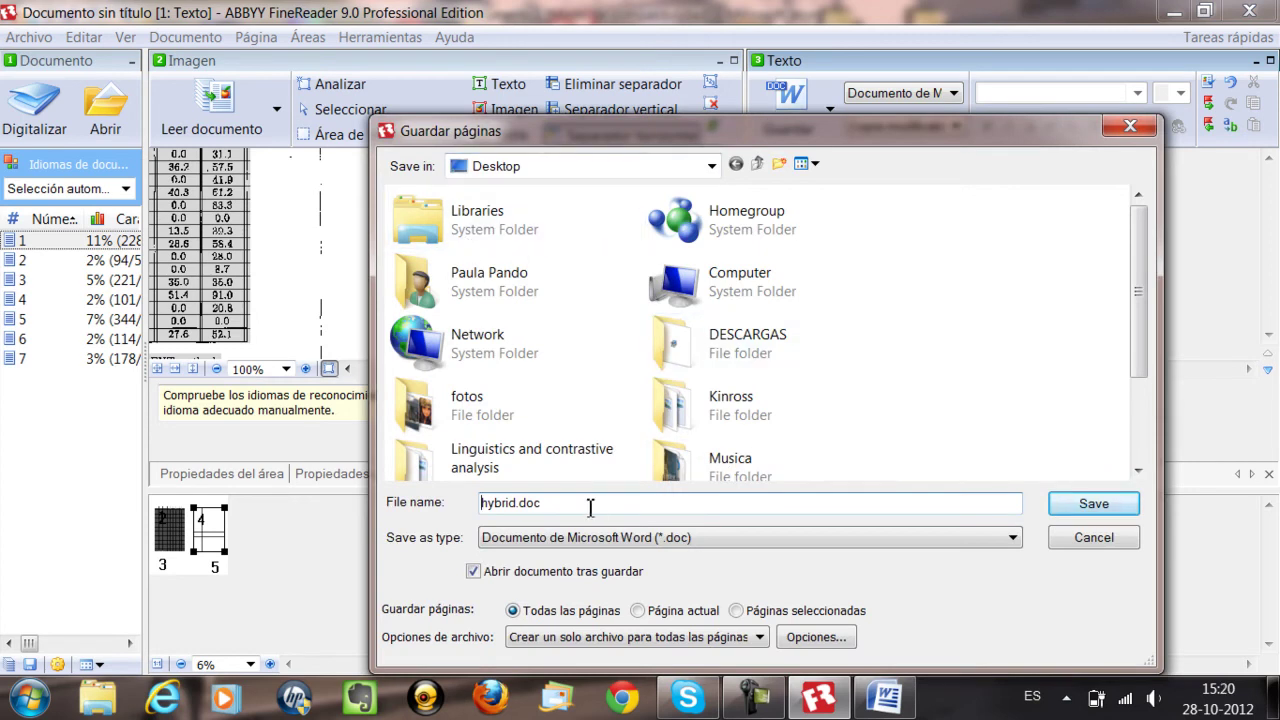
pyautogui.moveTo(579, 513); pyautogui.dragTo(518, 505)
pyautogui.click(553, 503)
pyautogui.click(1080, 508)
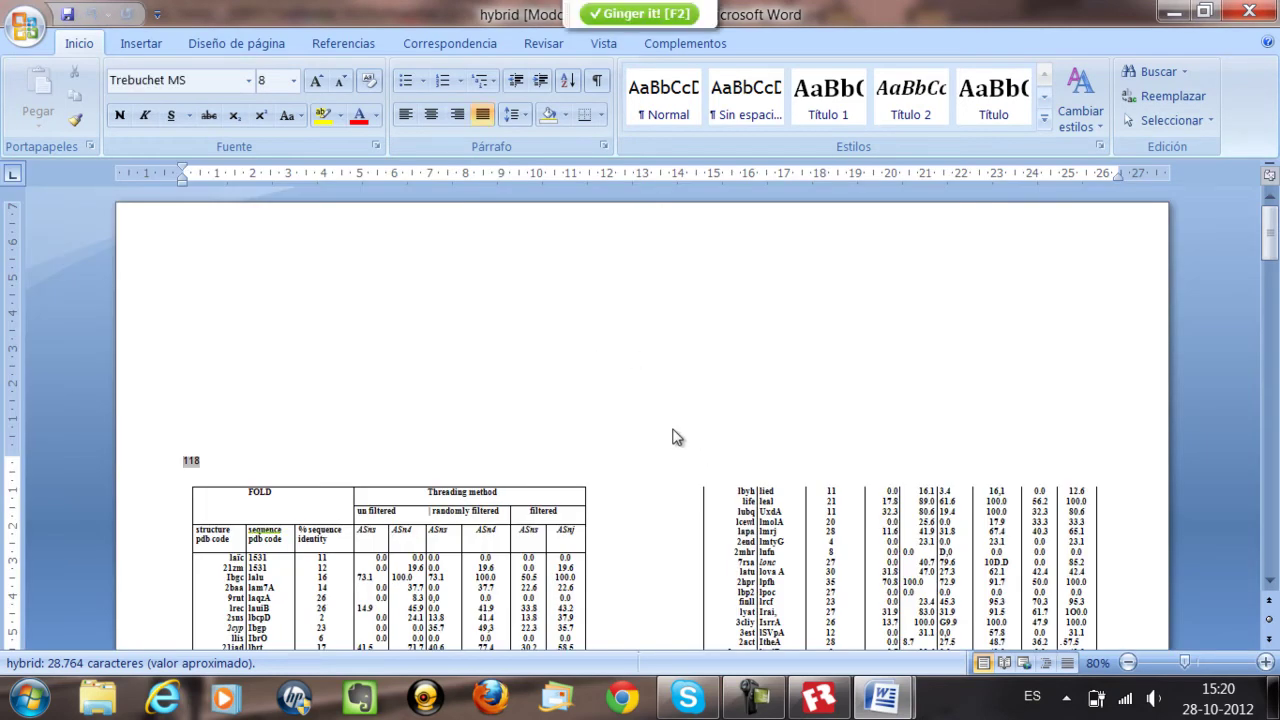
# Step: Switch back to ABBYY FineReader and set the output to Microsoft Word (*.doc) with the Copia exacta layout
pyautogui.click(814, 700)
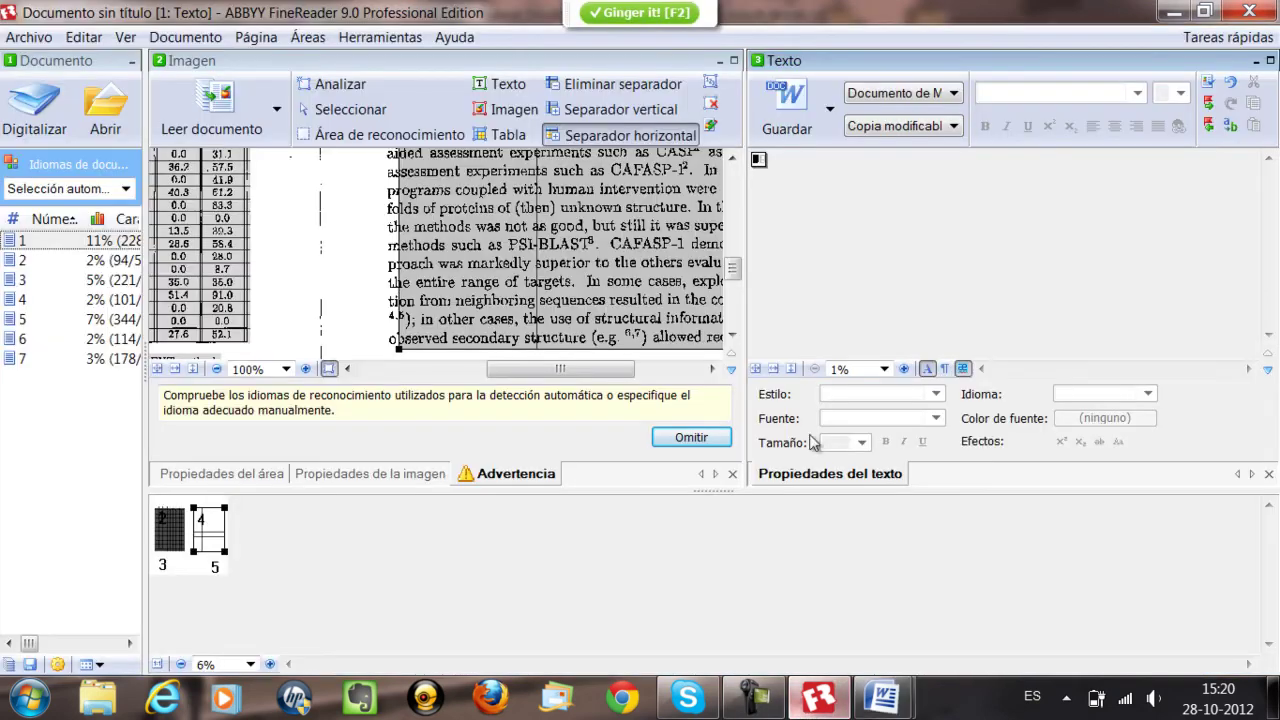
pyautogui.click(933, 95)
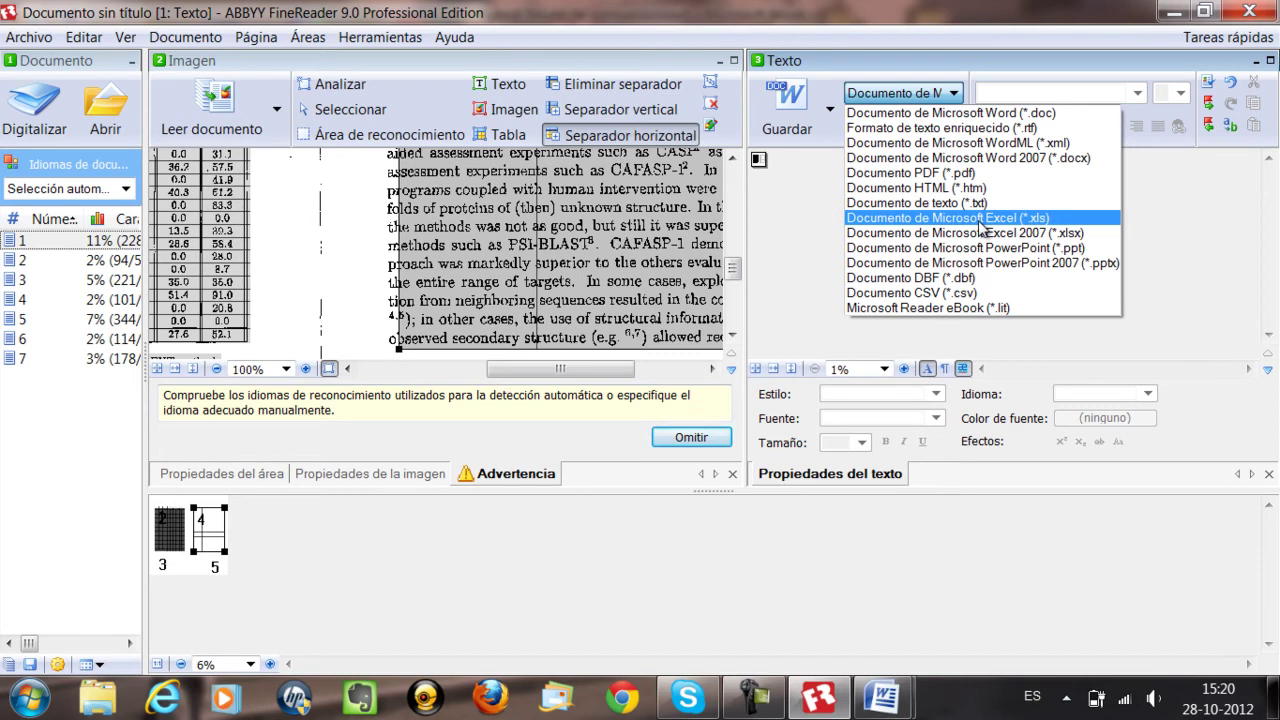
pyautogui.click(801, 210)
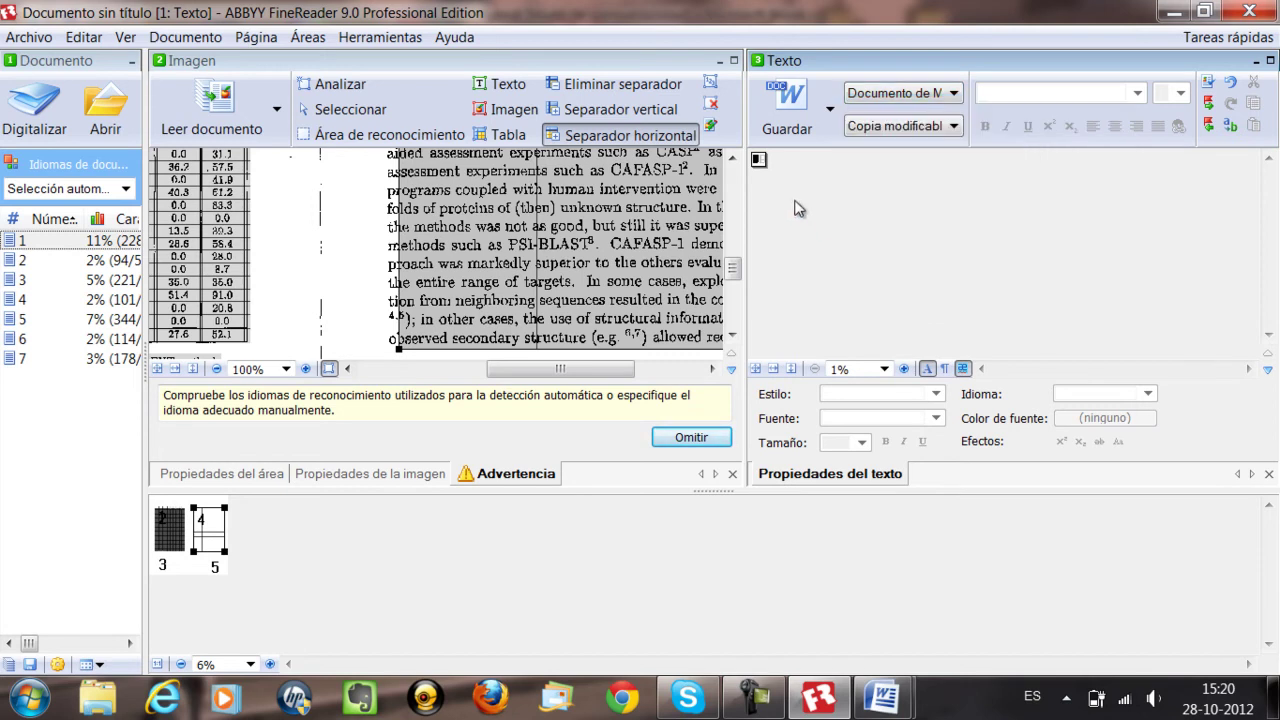
pyautogui.click(905, 127)
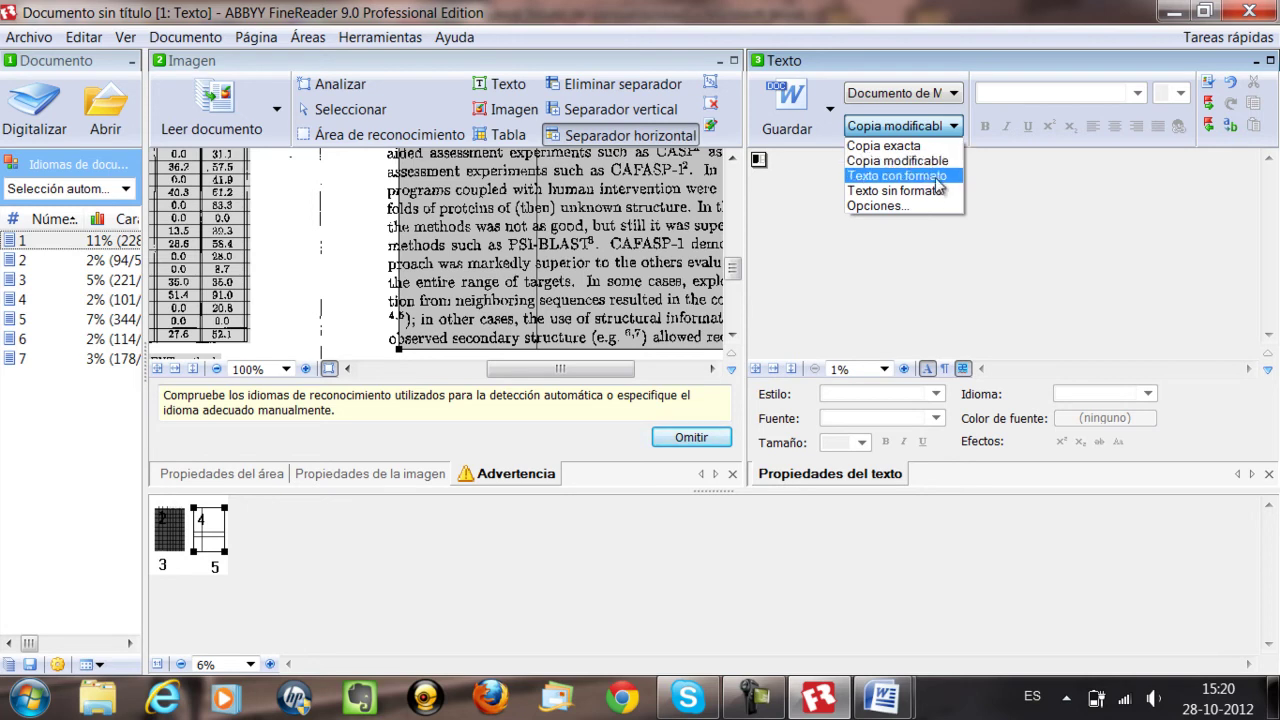
pyautogui.click(891, 147)
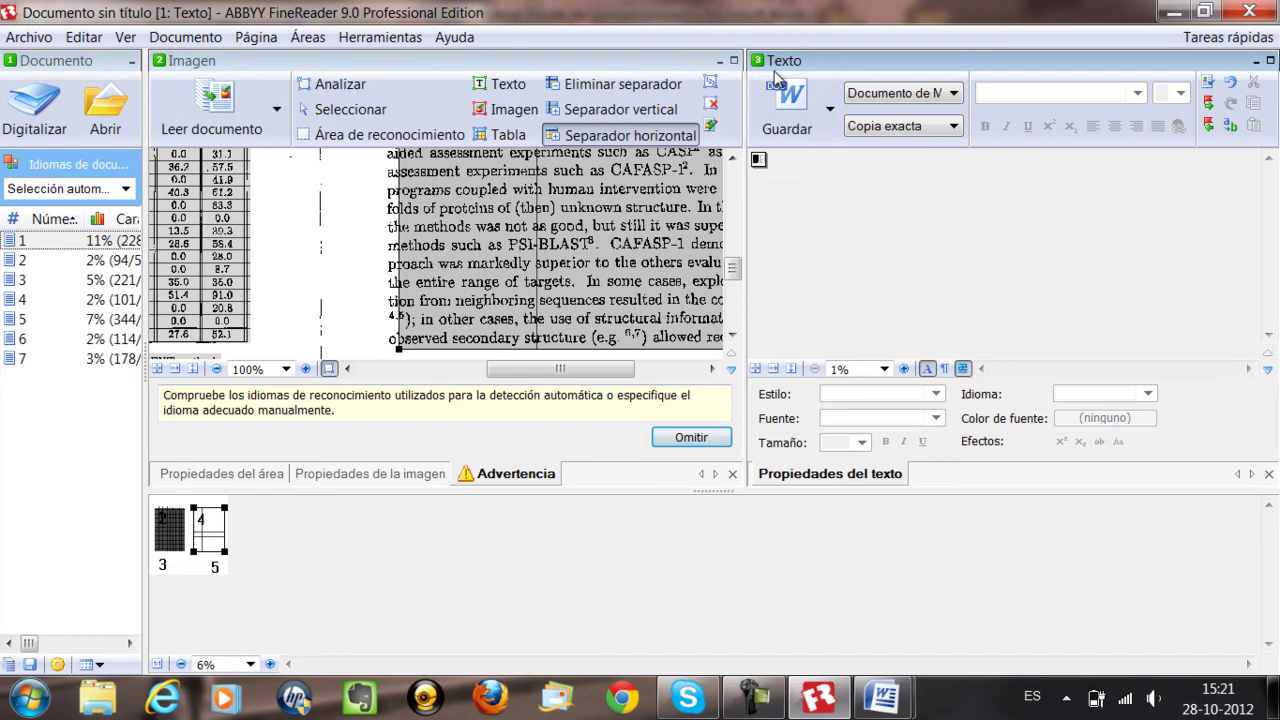
pyautogui.click(928, 95)
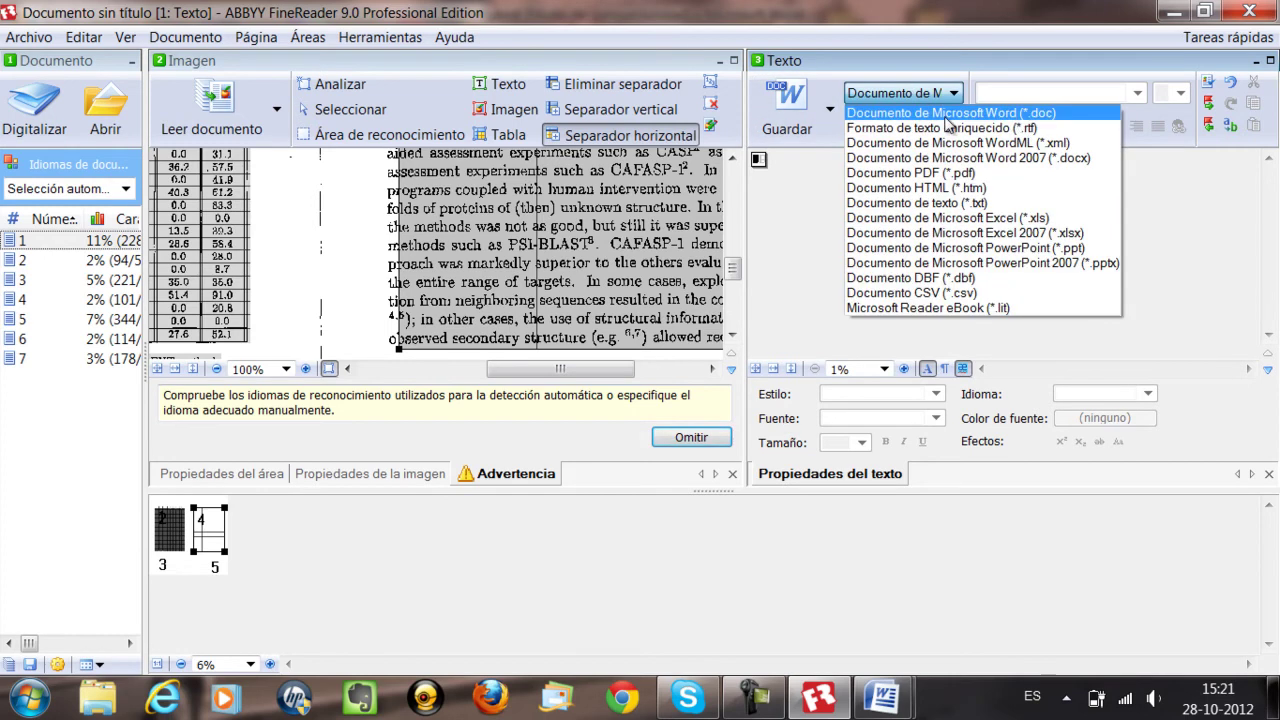
pyautogui.click(988, 114)
pyautogui.click(925, 126)
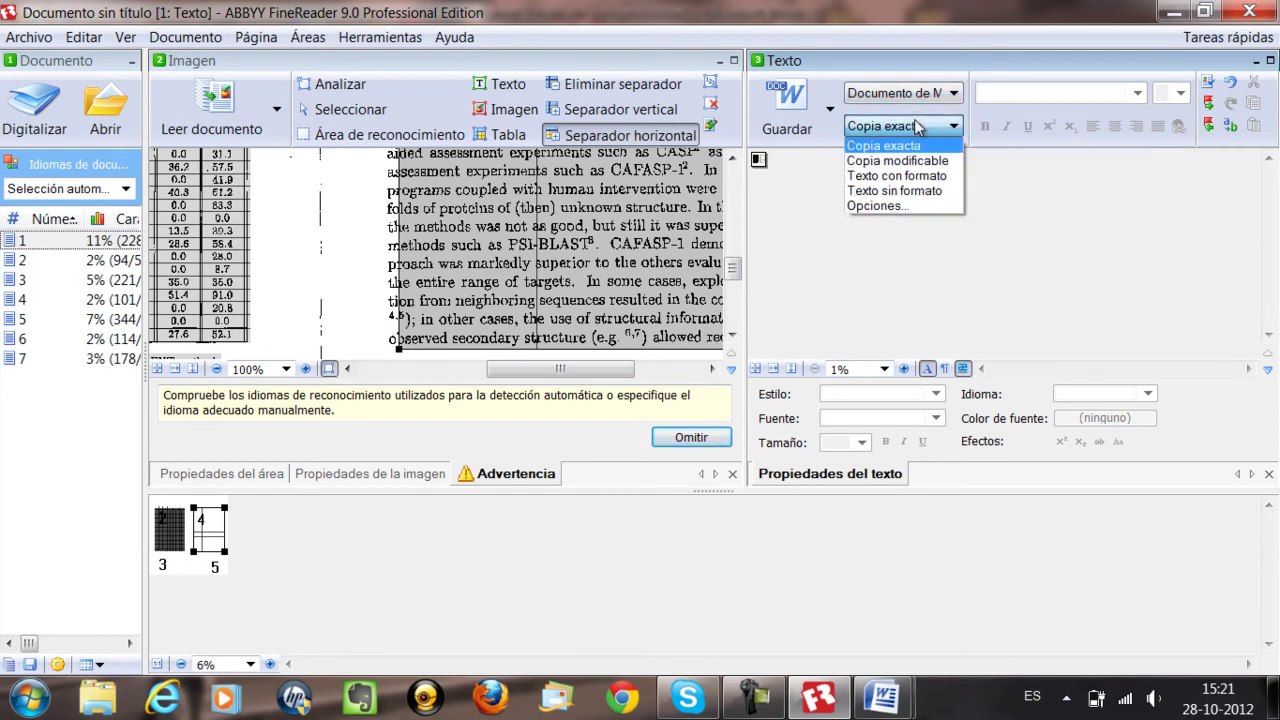
pyautogui.click(925, 140)
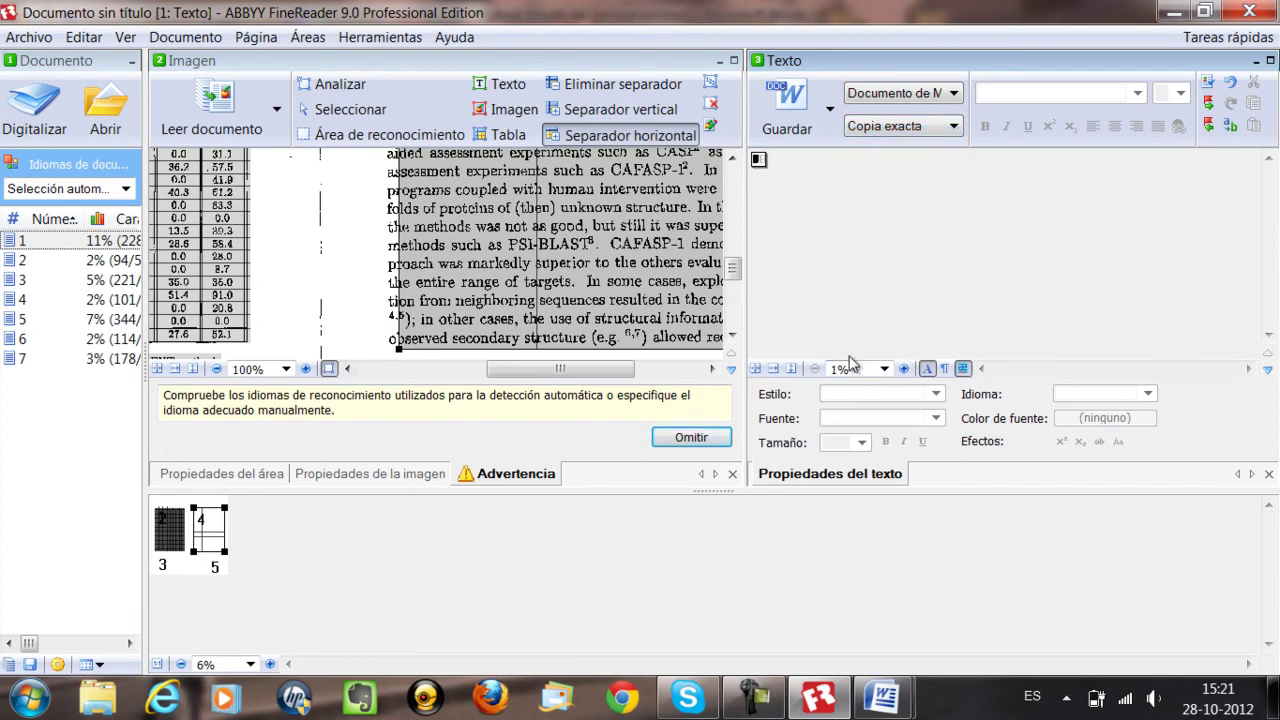
# Step: Enlarge the recognized text to 76% and examine its table alongside the end of area 4 on the page image
pyautogui.click(905, 369)
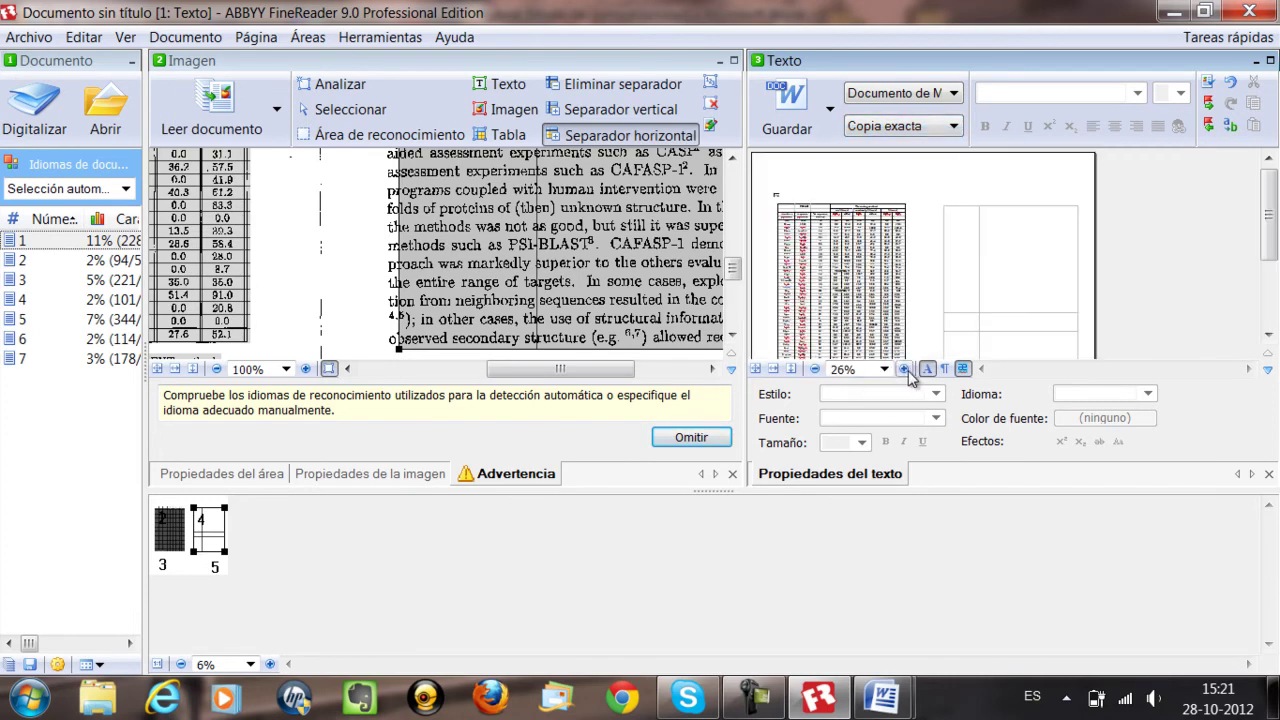
pyautogui.click(905, 369)
pyautogui.moveTo(1057, 370); pyautogui.dragTo(1022, 392)
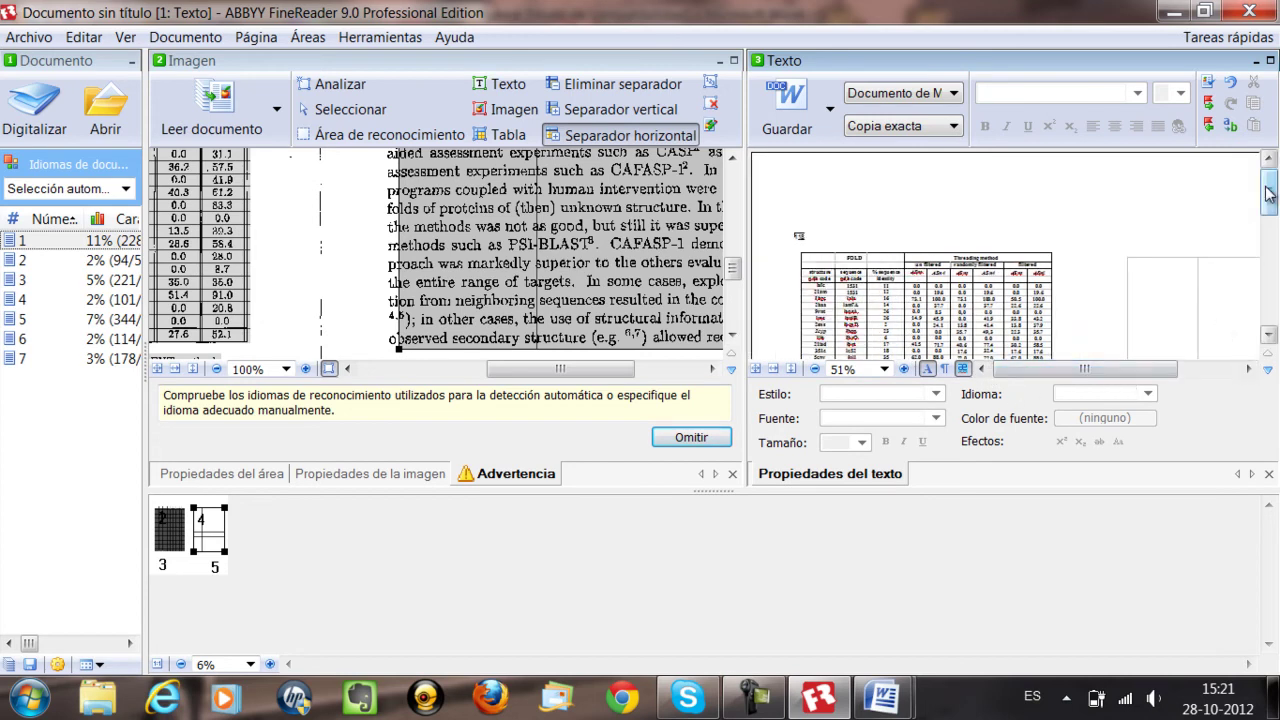
pyautogui.moveTo(1268, 193); pyautogui.dragTo(1268, 220)
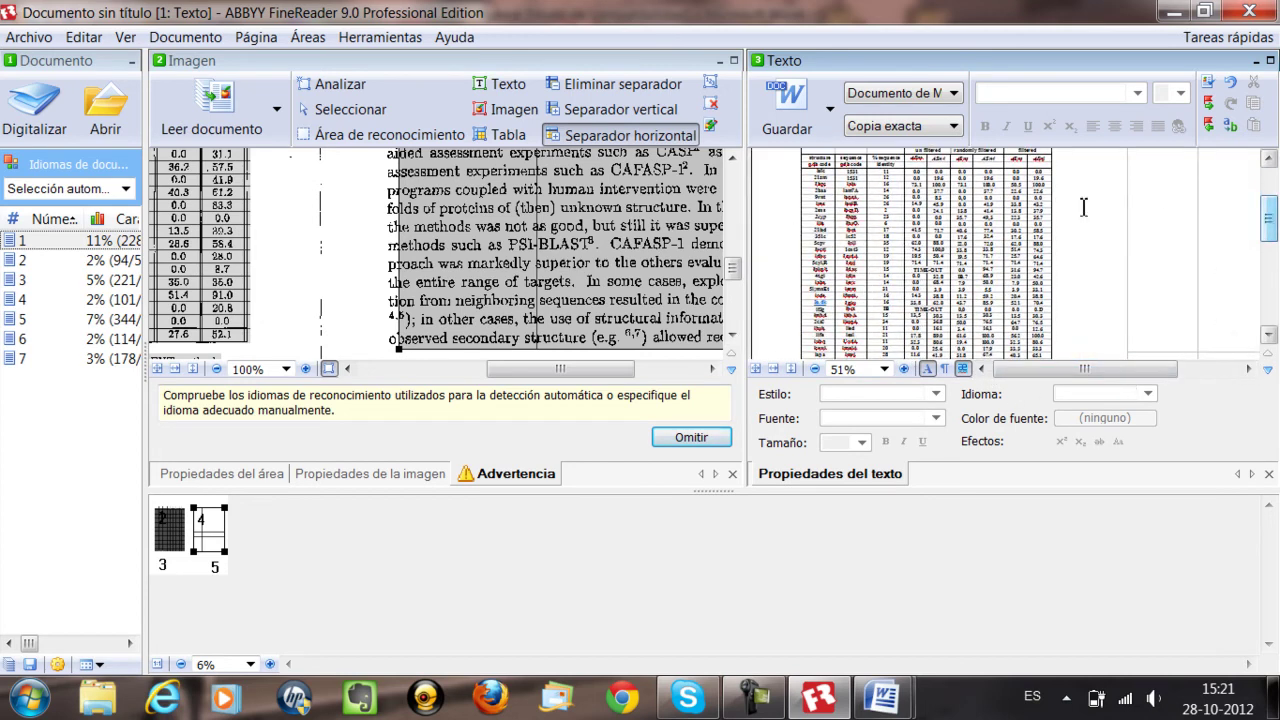
pyautogui.click(980, 213)
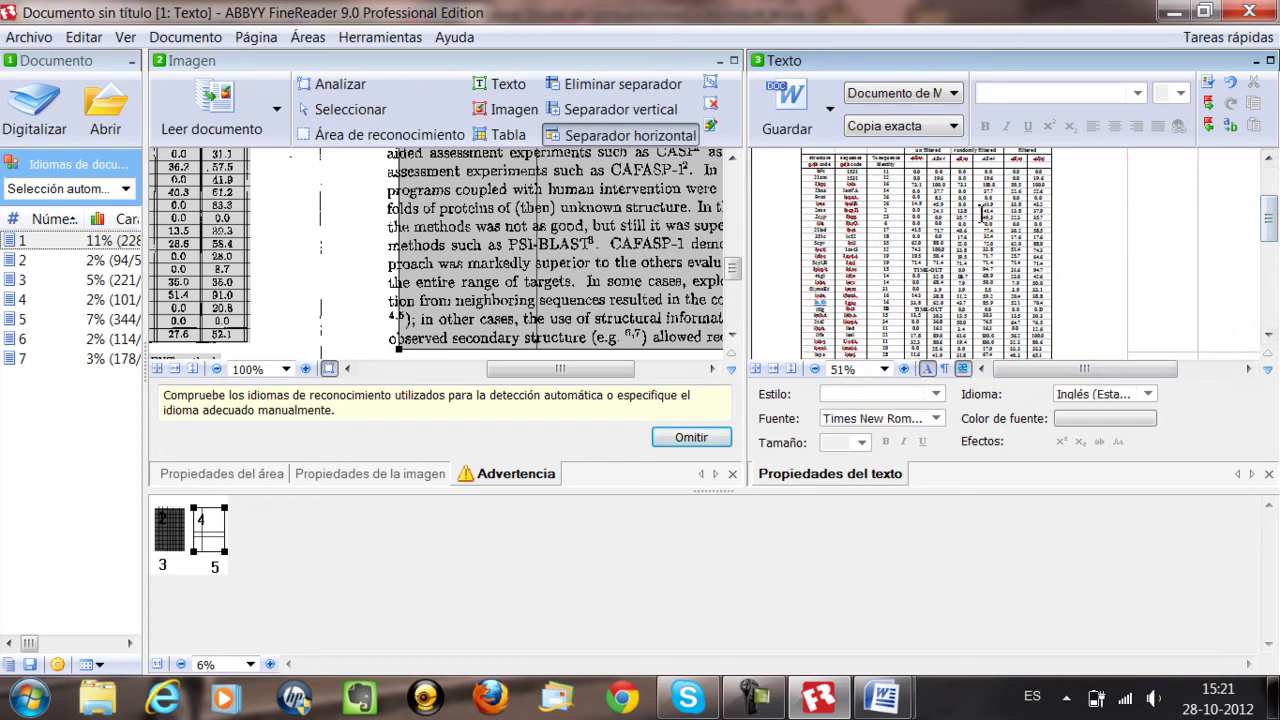
pyautogui.click(903, 369)
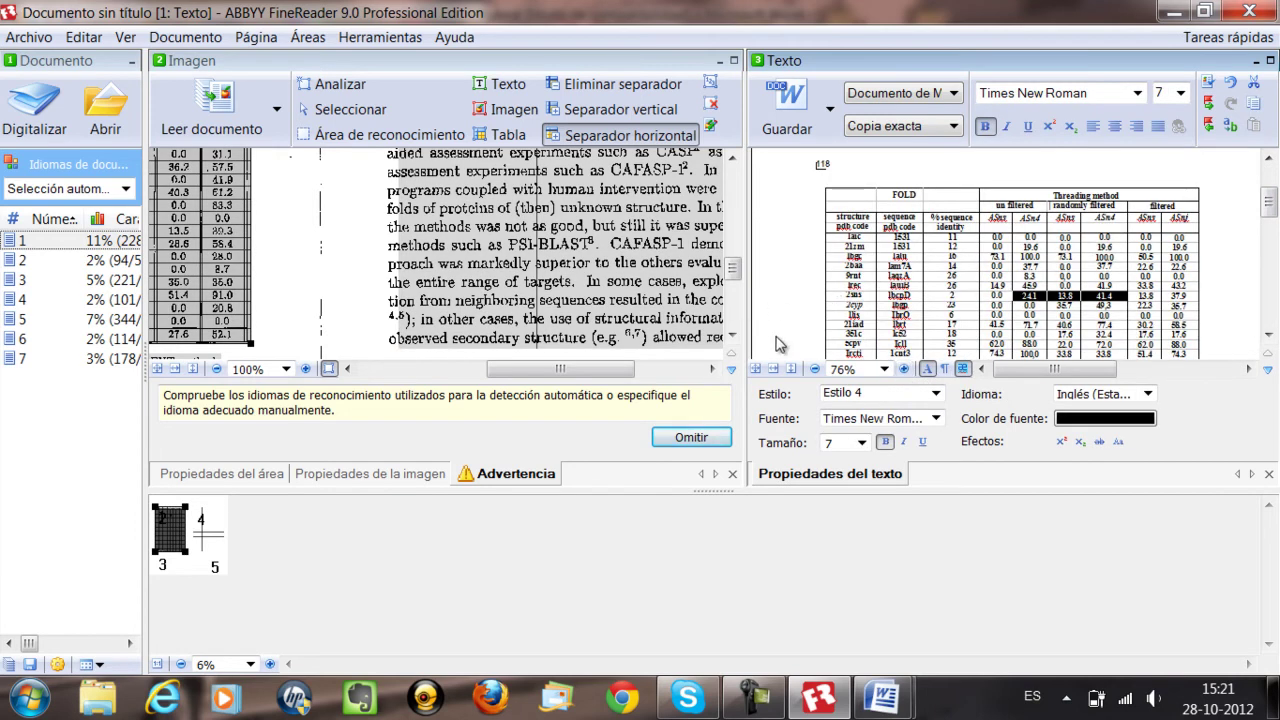
pyautogui.click(730, 336)
pyautogui.click(730, 336)
pyautogui.click(730, 336)
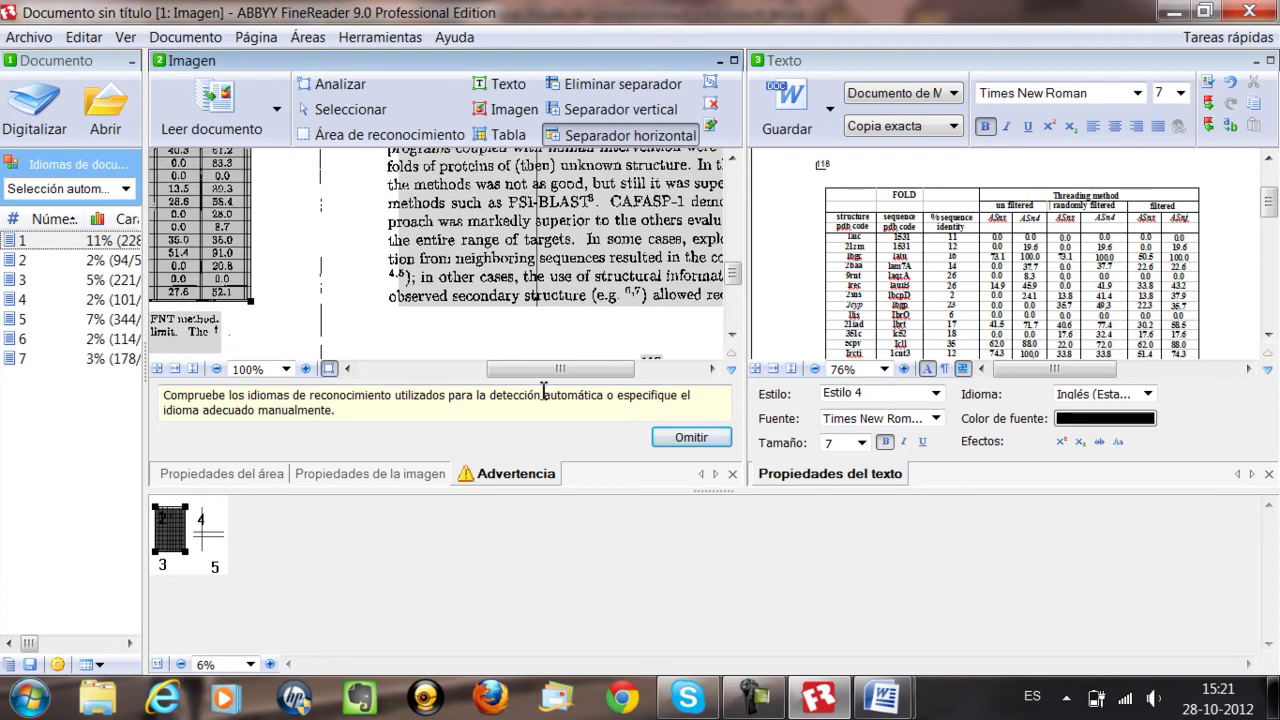
# Step: Examine the fonts and font sizes available for the cells in the recognized table's first data row
pyautogui.moveTo(535, 380); pyautogui.dragTo(408, 380)
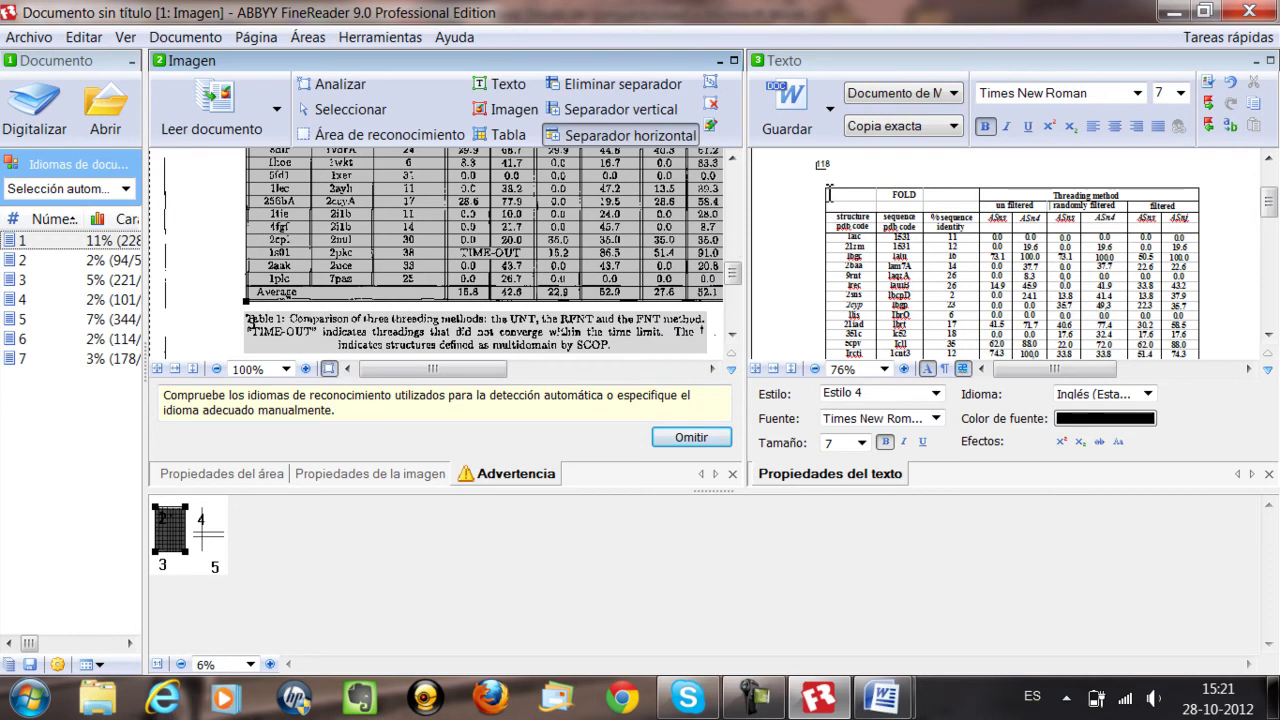
pyautogui.moveTo(1027, 243); pyautogui.dragTo(920, 250)
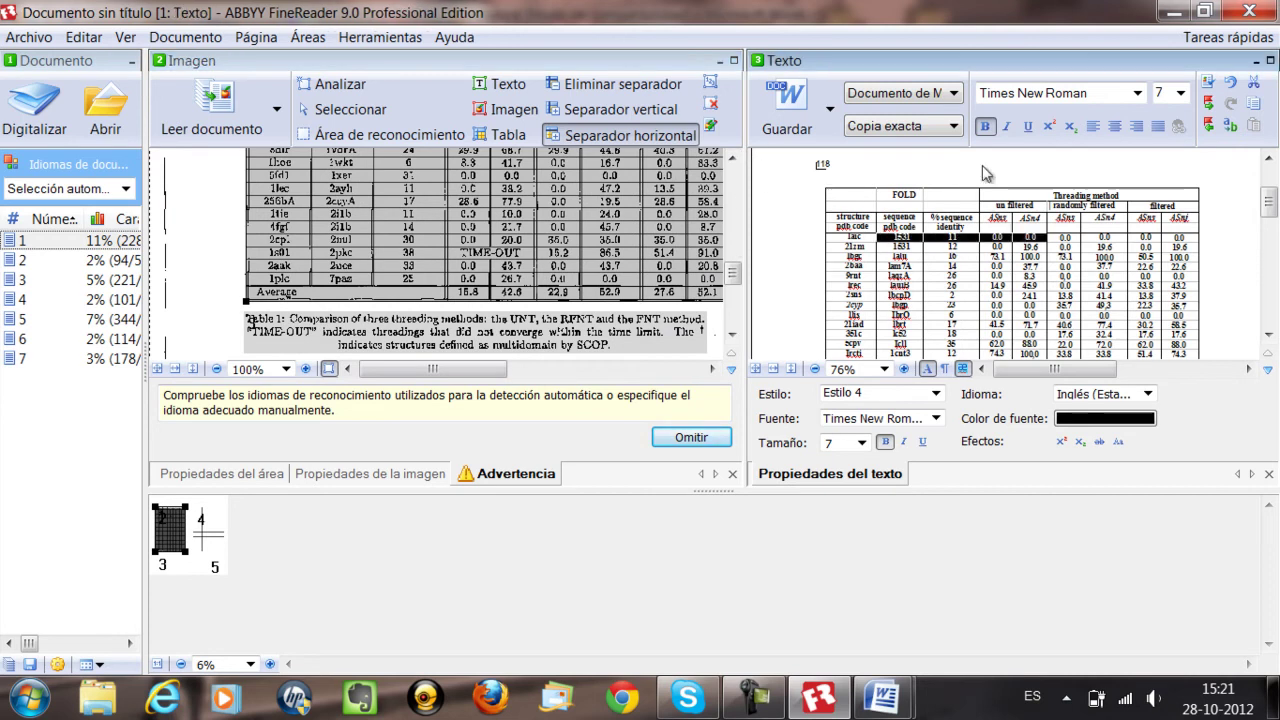
pyautogui.click(1138, 93)
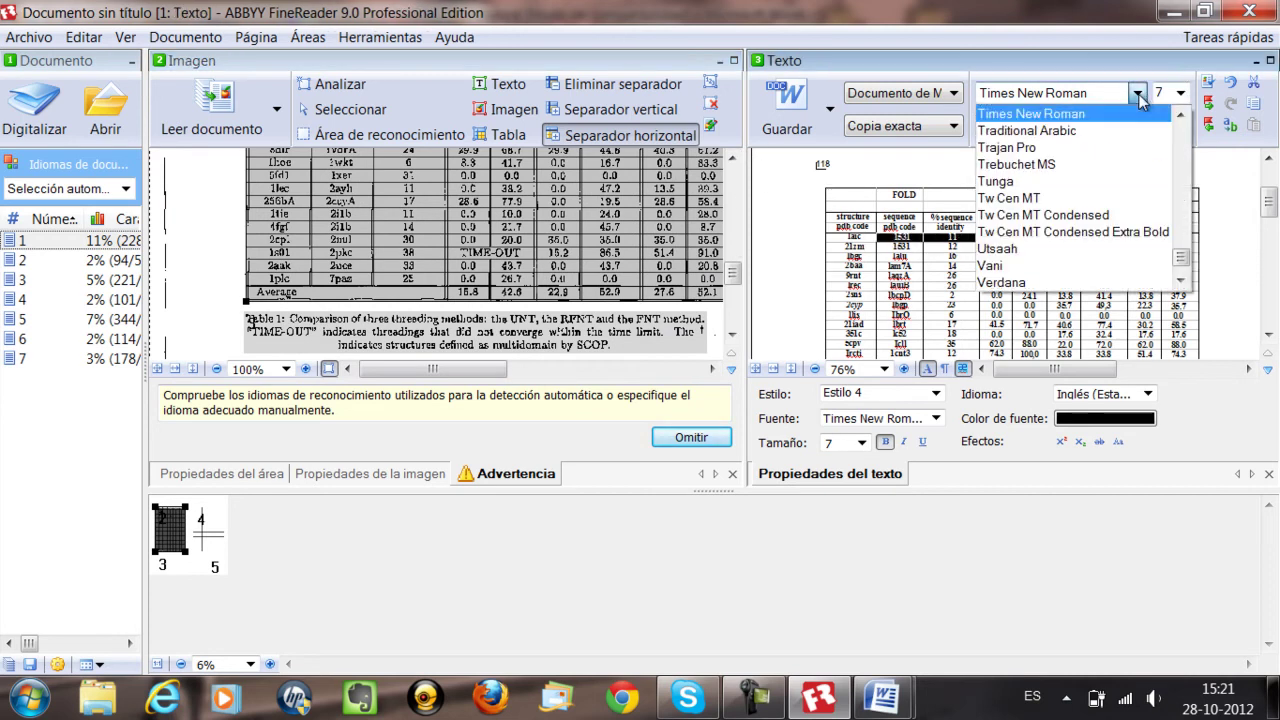
pyautogui.click(1139, 95)
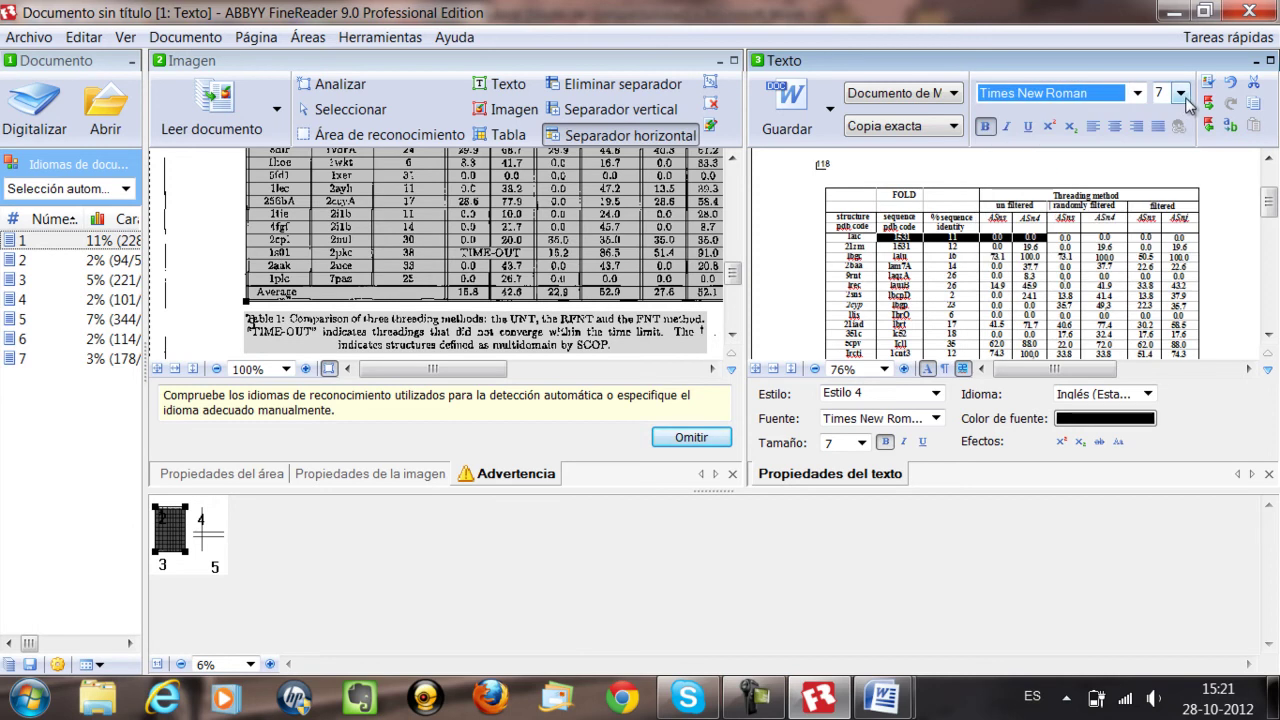
pyautogui.click(1185, 96)
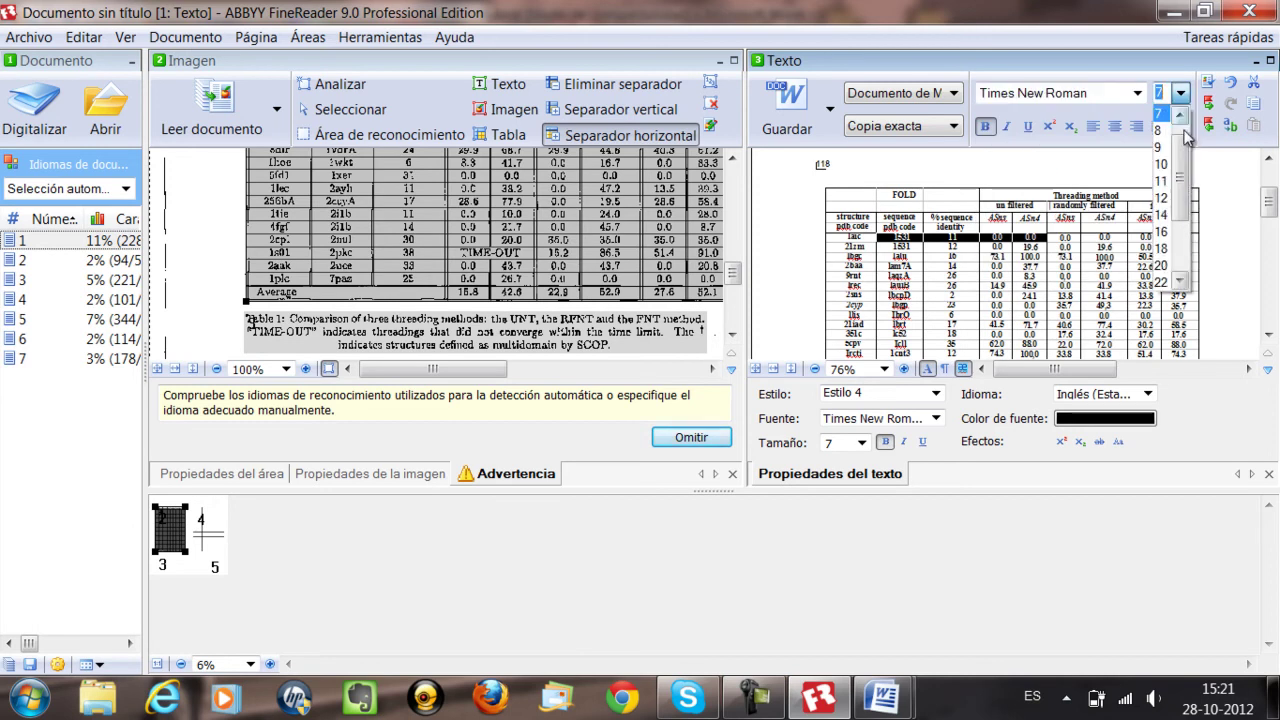
pyautogui.click(1183, 94)
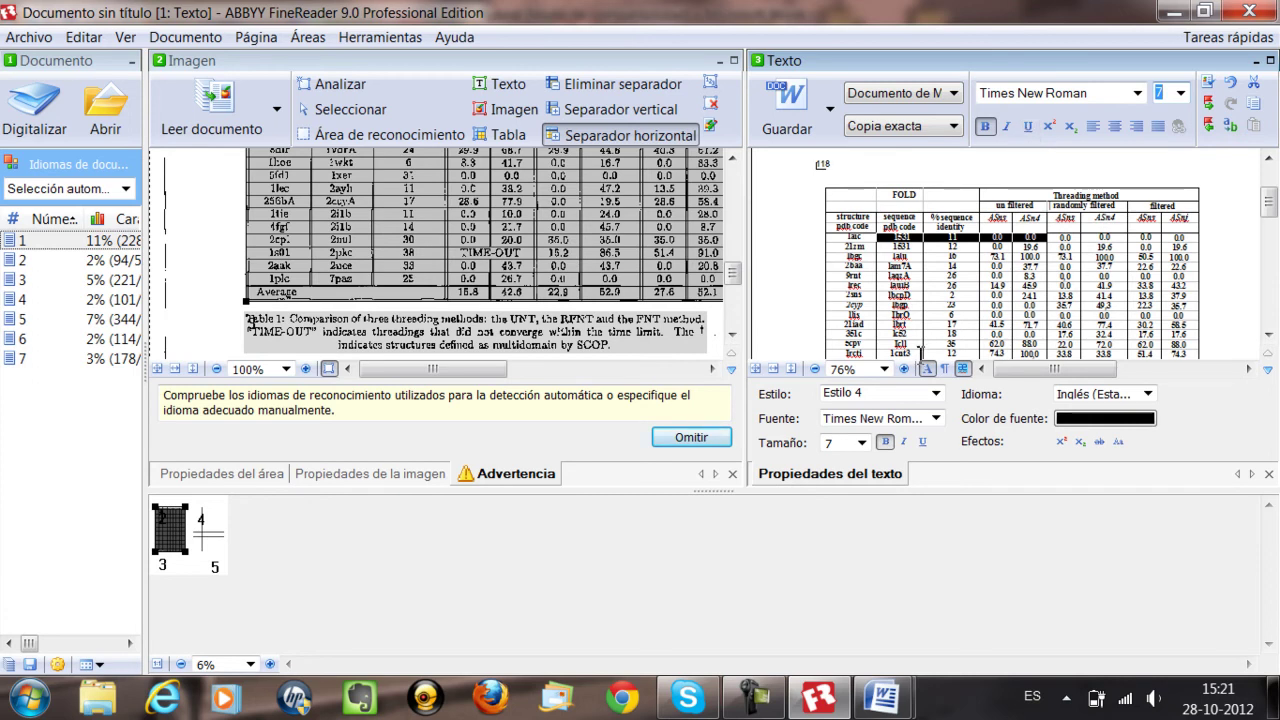
pyautogui.click(885, 421)
pyautogui.click(884, 433)
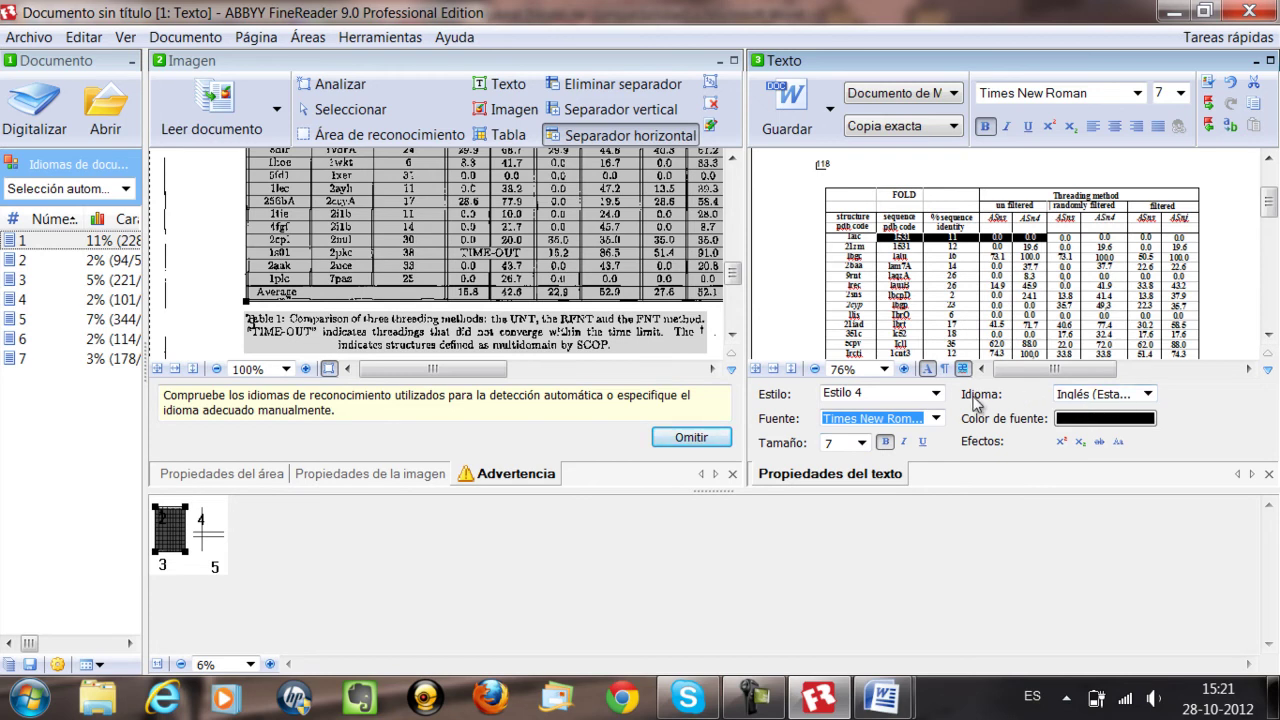
pyautogui.click(1019, 294)
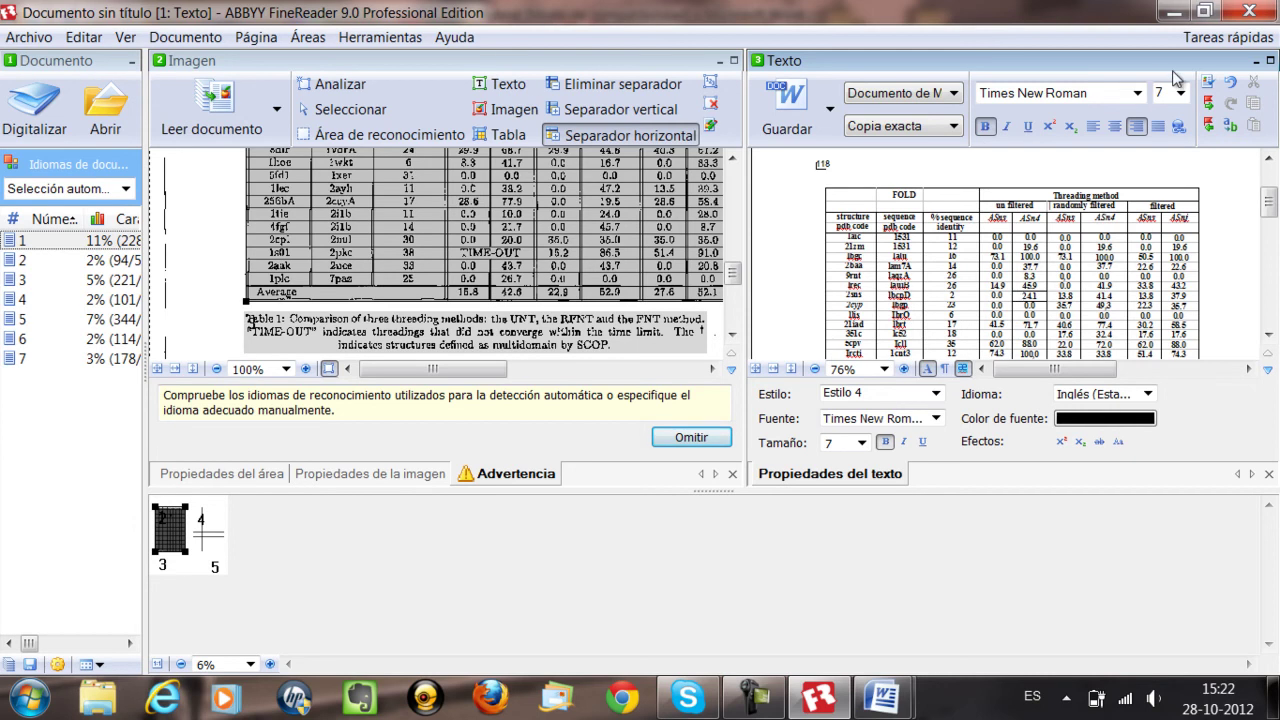
# Step: Close ABBYY FineReader without saving its document, along with both open Word documents
pyautogui.click(1249, 11)
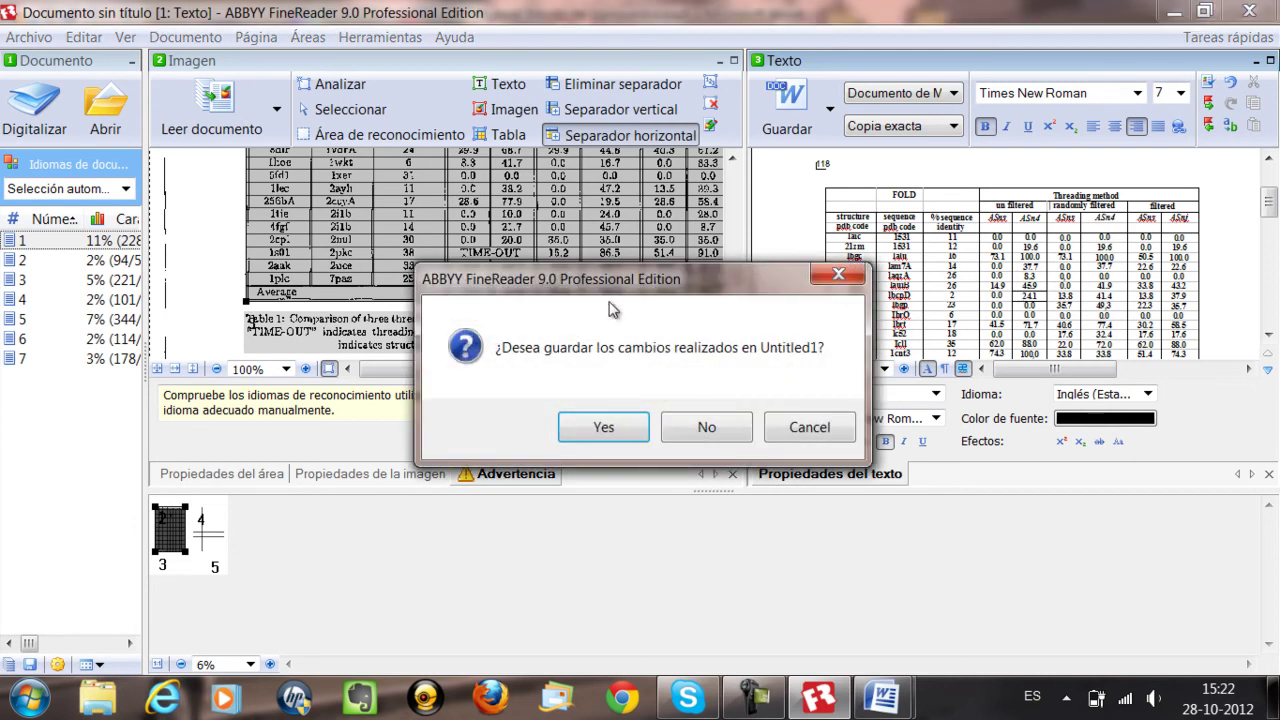
pyautogui.click(704, 426)
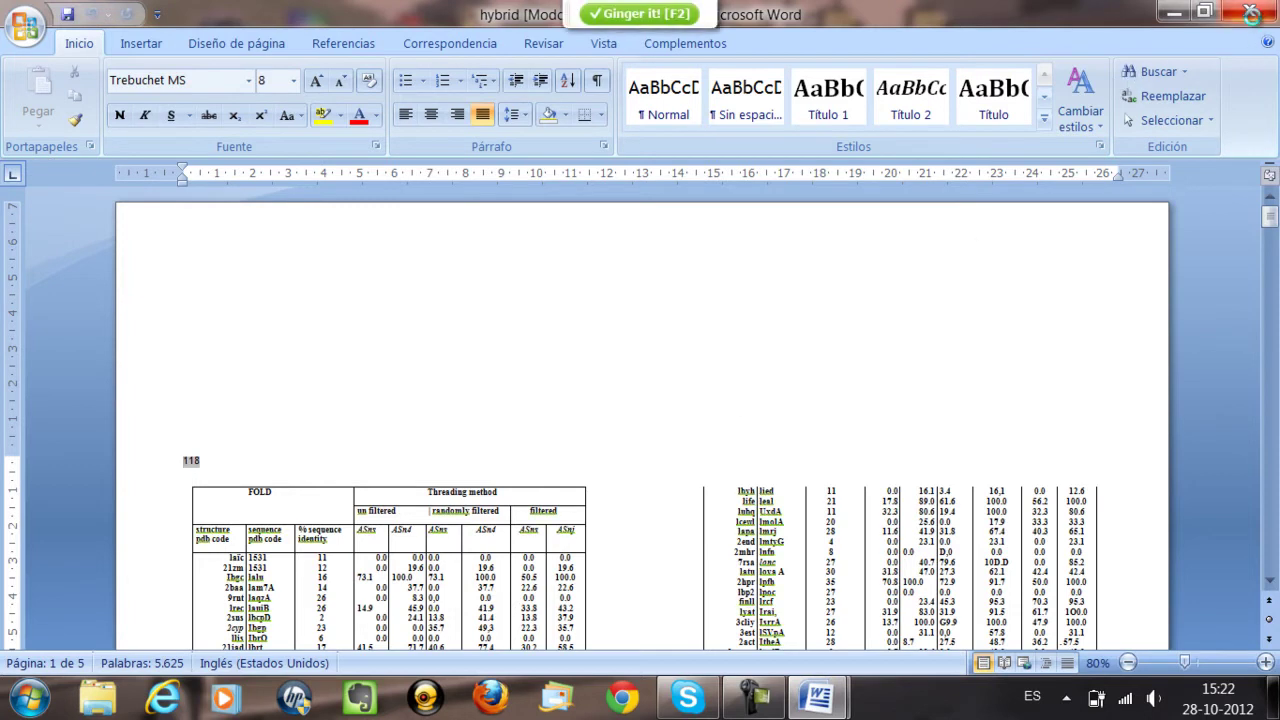
pyautogui.click(1251, 12)
pyautogui.click(1251, 12)
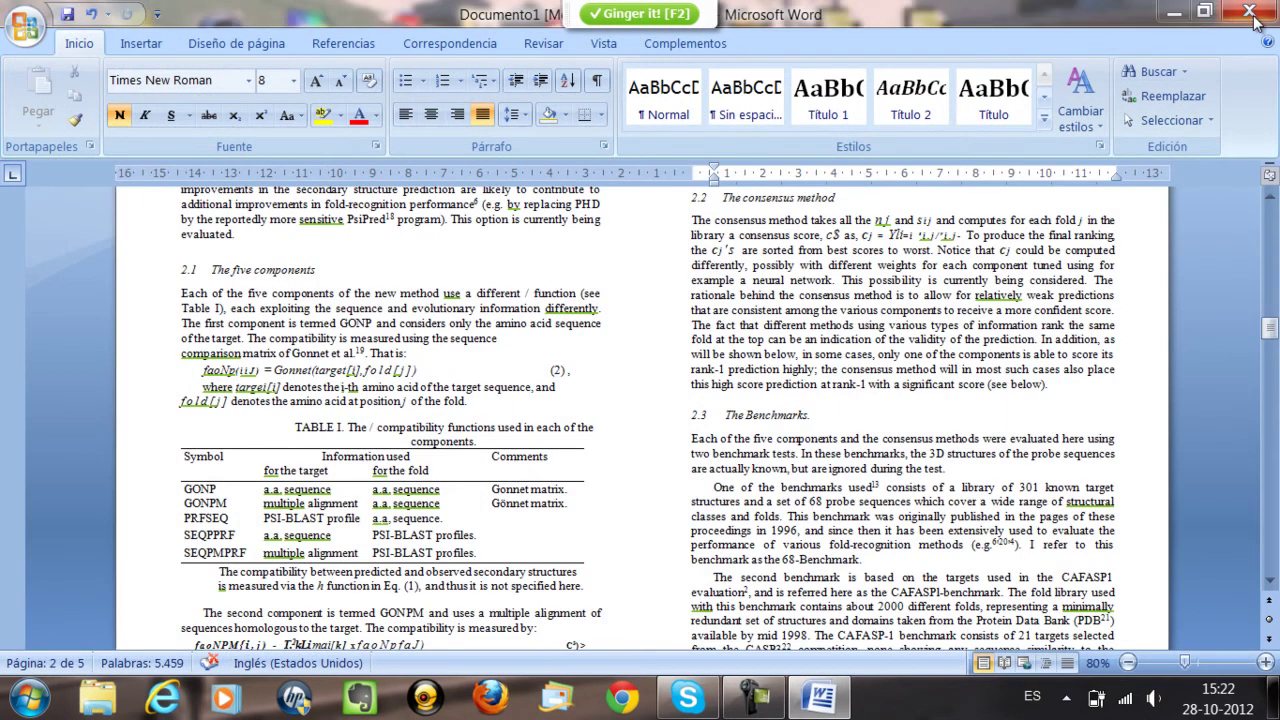
pyautogui.click(644, 407)
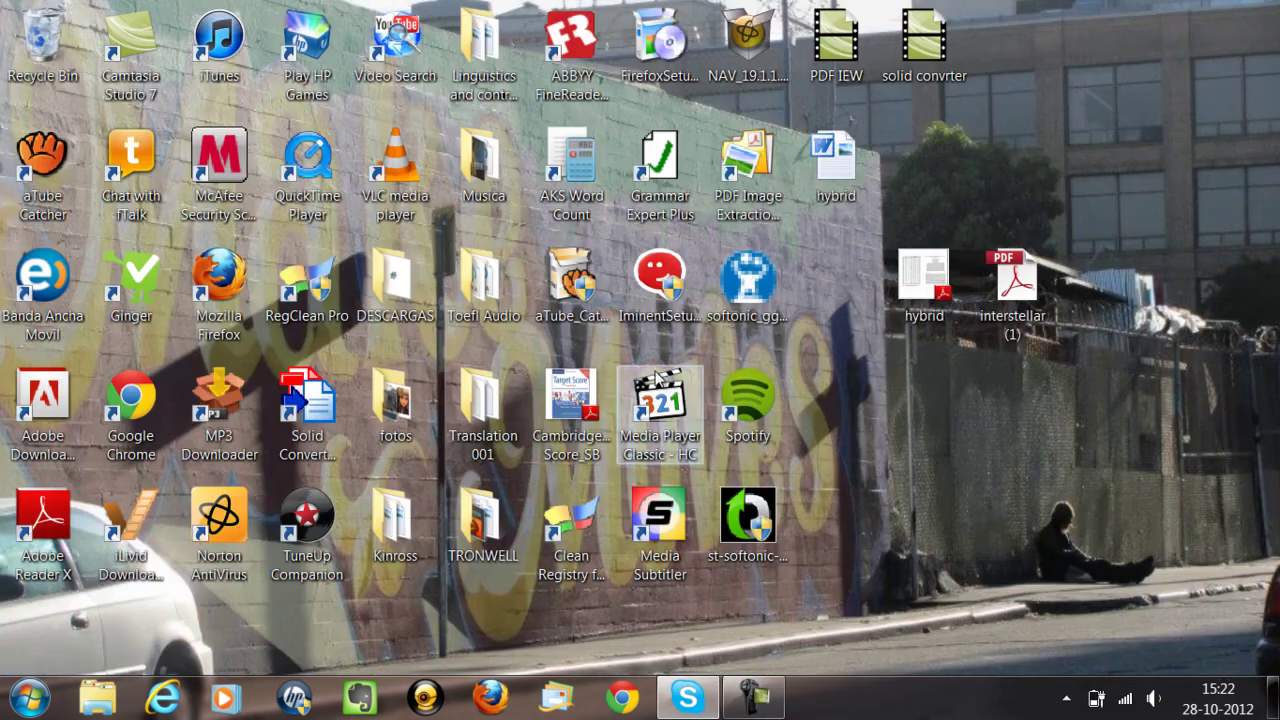
# Step: Start ABBYY FineReader and convert all pages of the Desktop PDF interstellar (1) to Microsoft Word
pyautogui.doubleClick(580, 50)
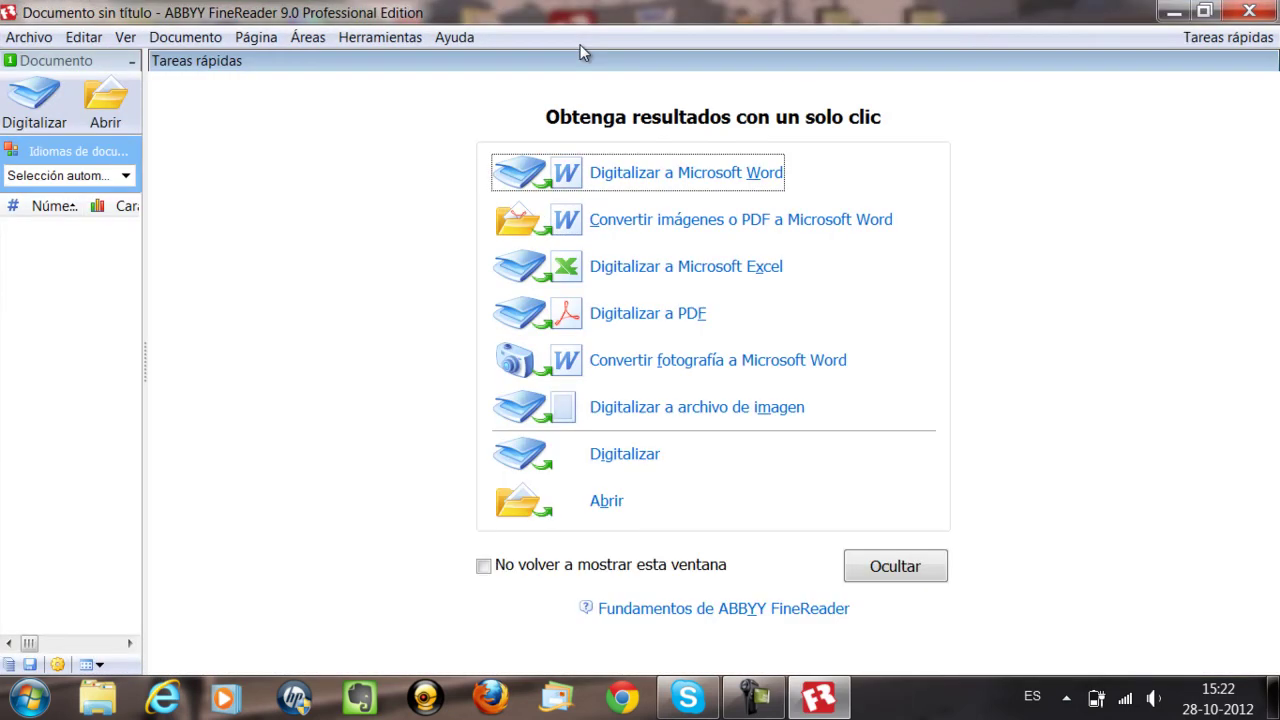
pyautogui.click(603, 221)
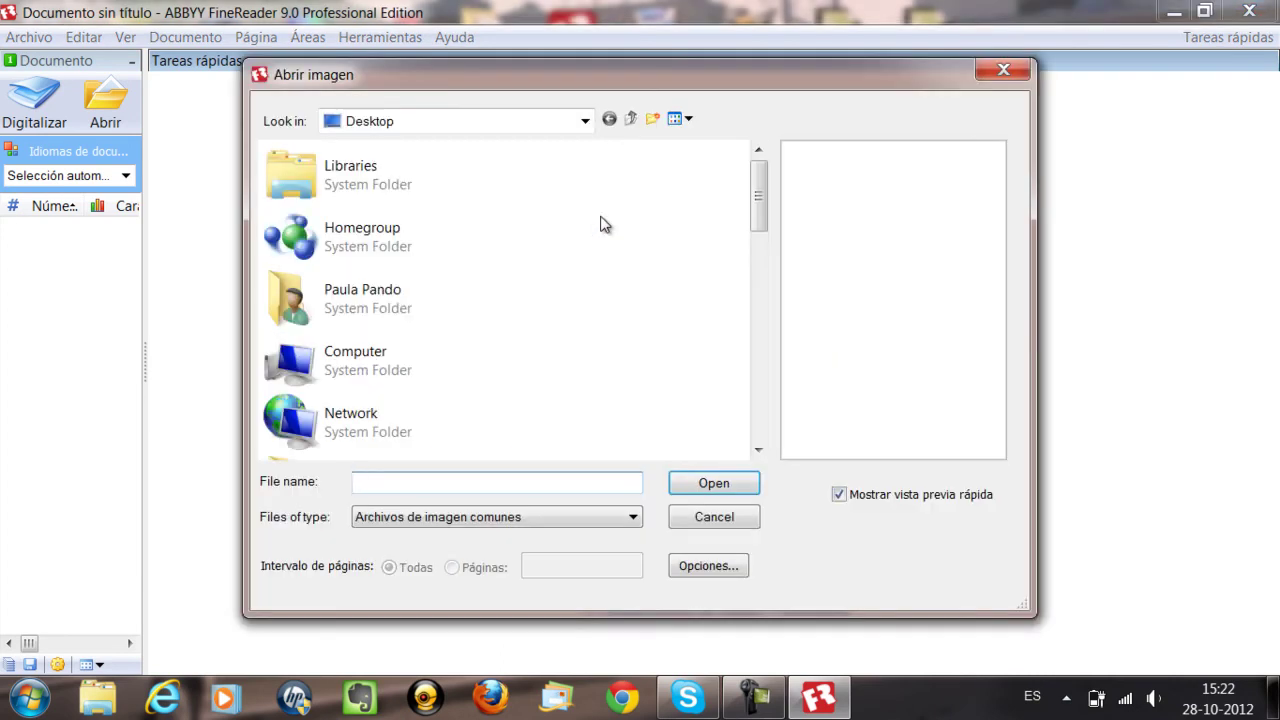
pyautogui.scroll(-5, 392, 257)
pyautogui.scroll(-5, 392, 257)
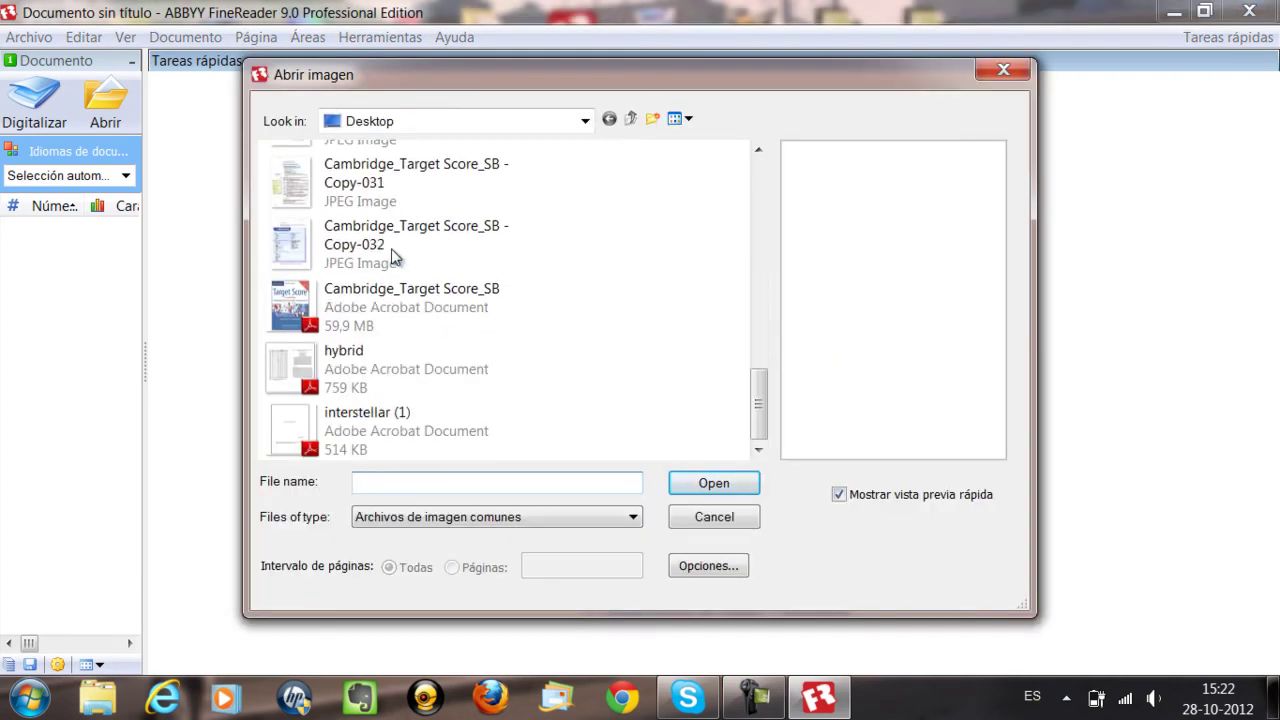
pyautogui.click(460, 428)
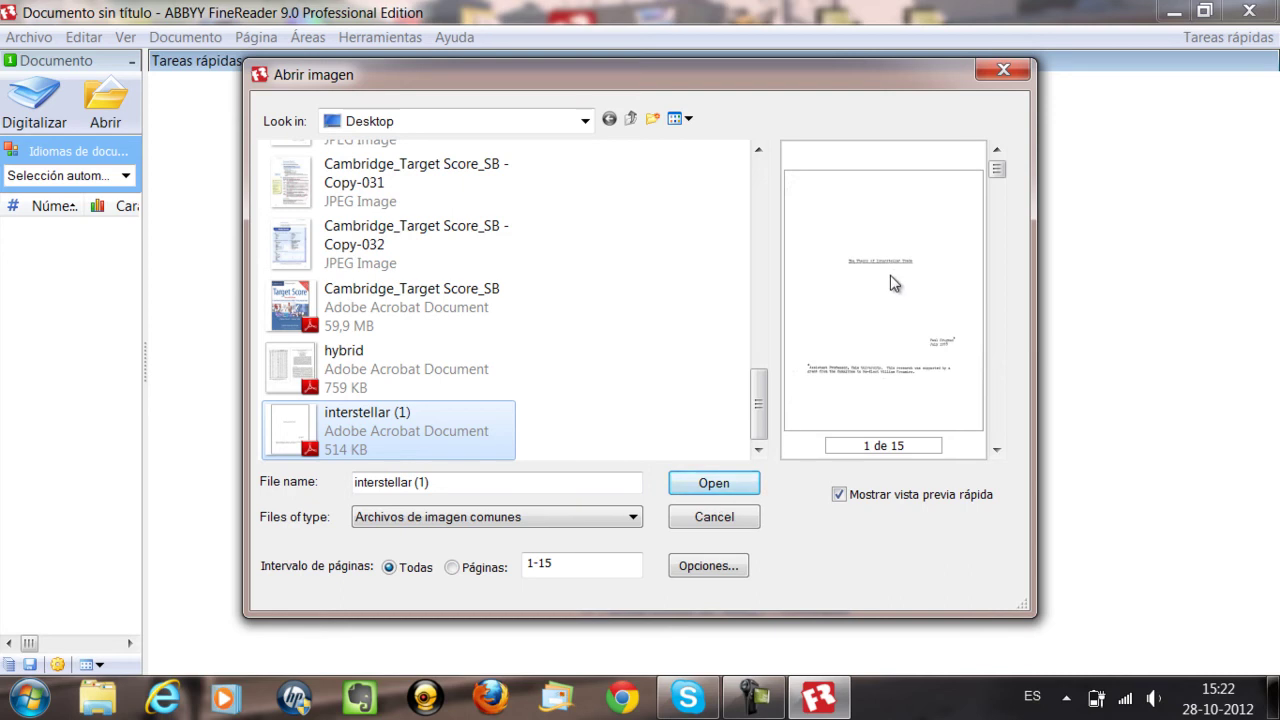
pyautogui.moveTo(997, 175); pyautogui.dragTo(997, 227)
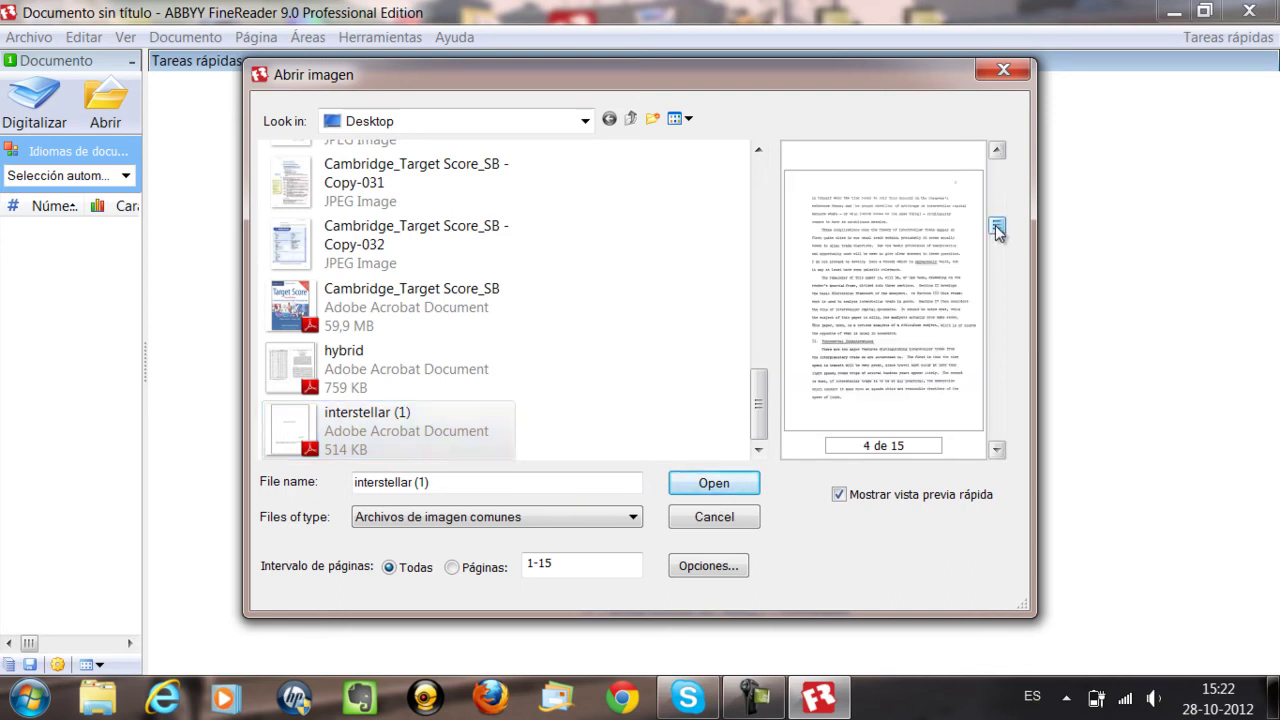
pyautogui.click(688, 485)
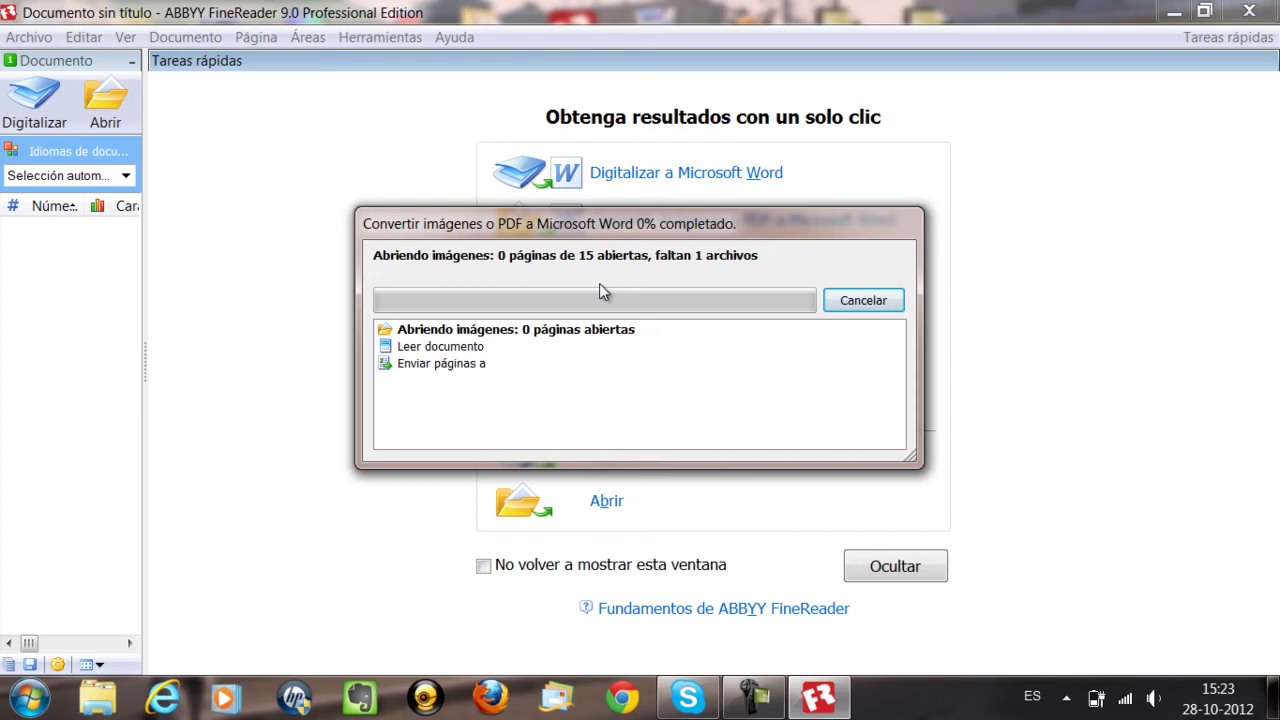
pyautogui.click(755, 697)
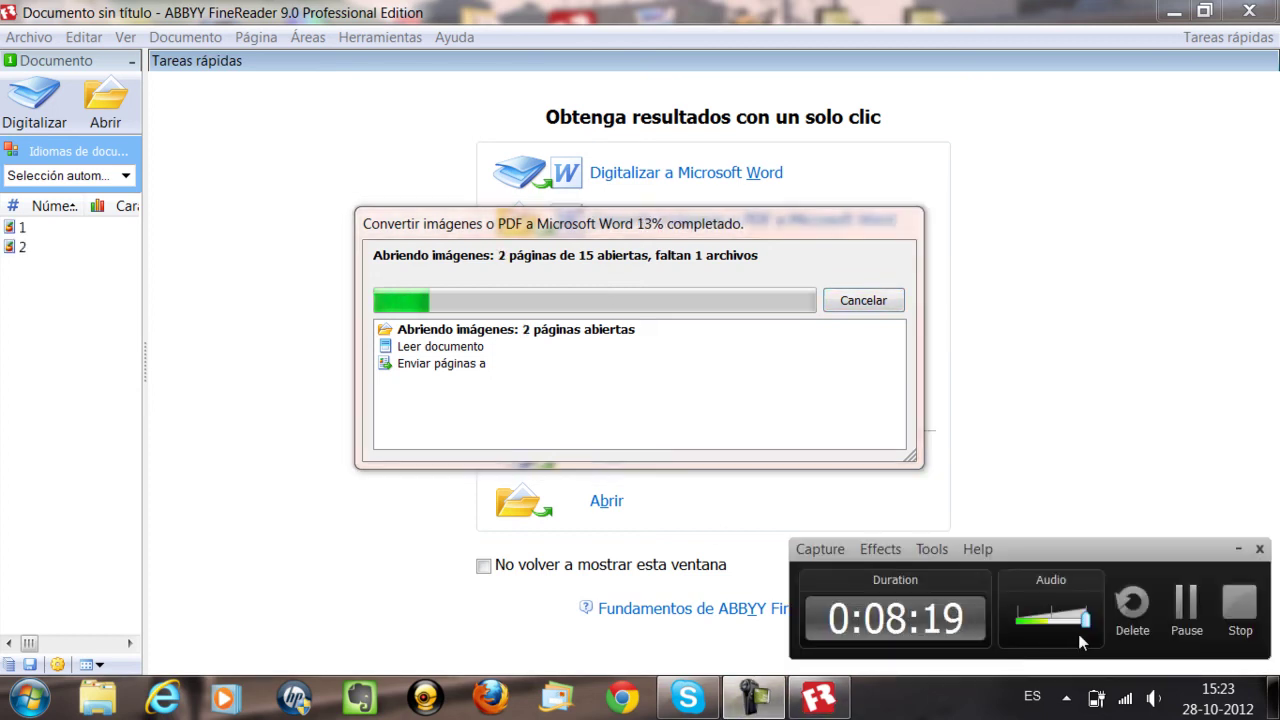
pyautogui.click(1176, 620)
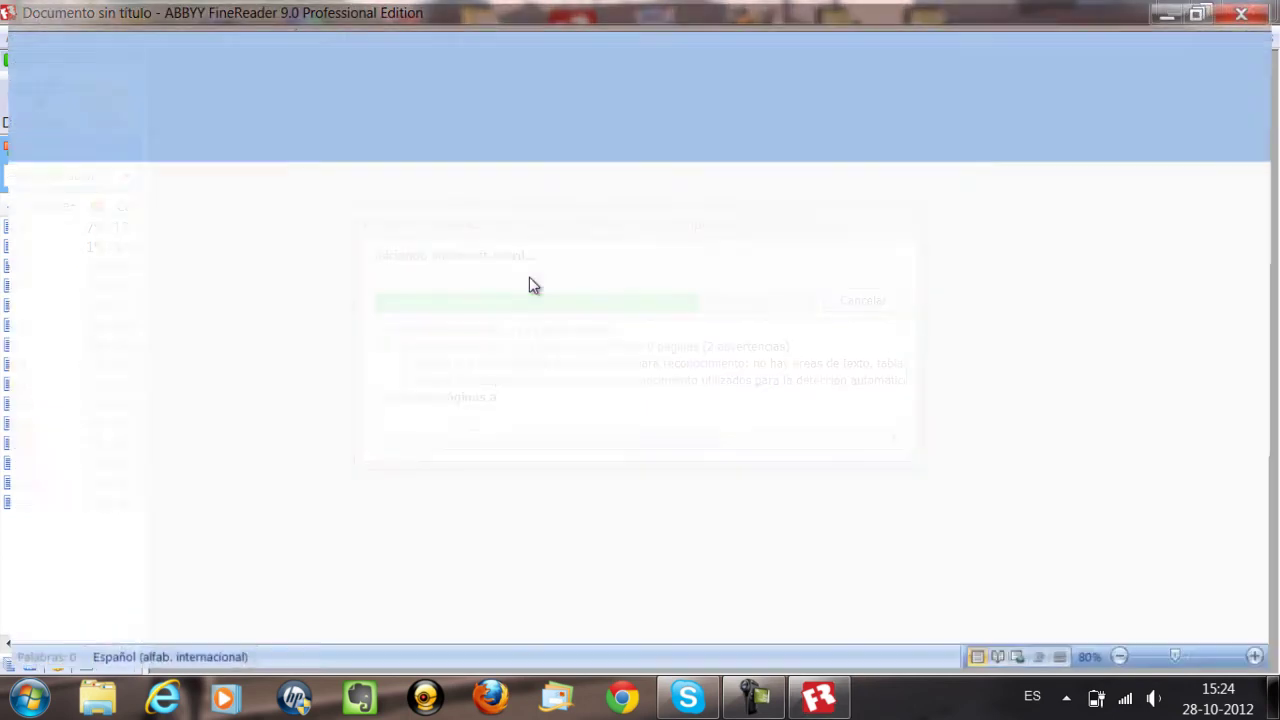
# Step: Examine the converted Word document from the title page through the abstract to the Introduction text on page 3
pyautogui.scroll(-2, 774, 392)
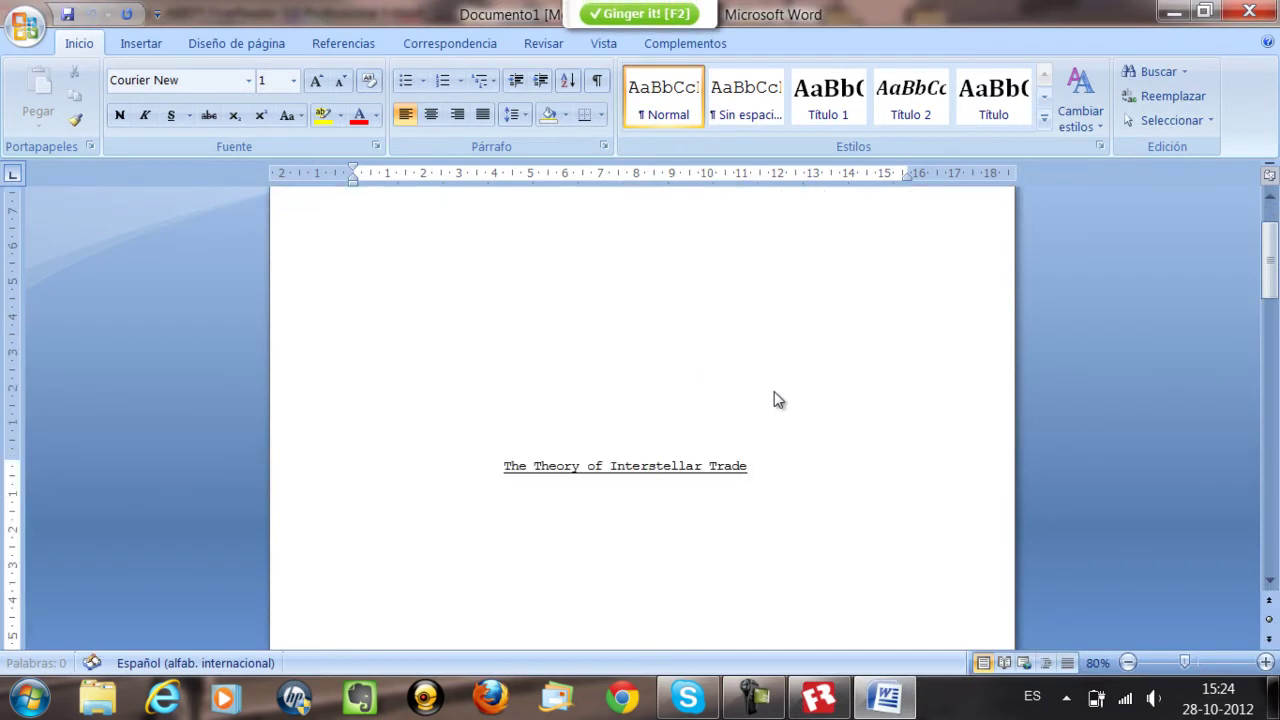
pyautogui.scroll(-4, 830, 391)
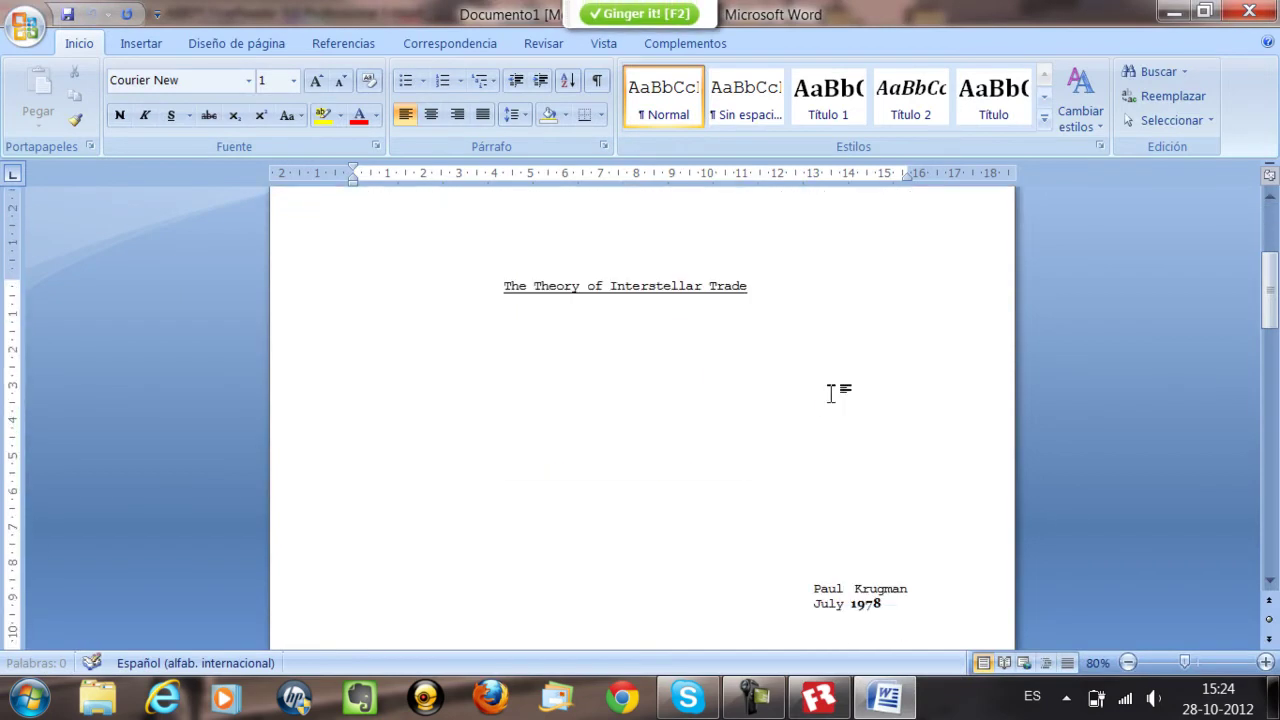
pyautogui.scroll(-20, 832, 392)
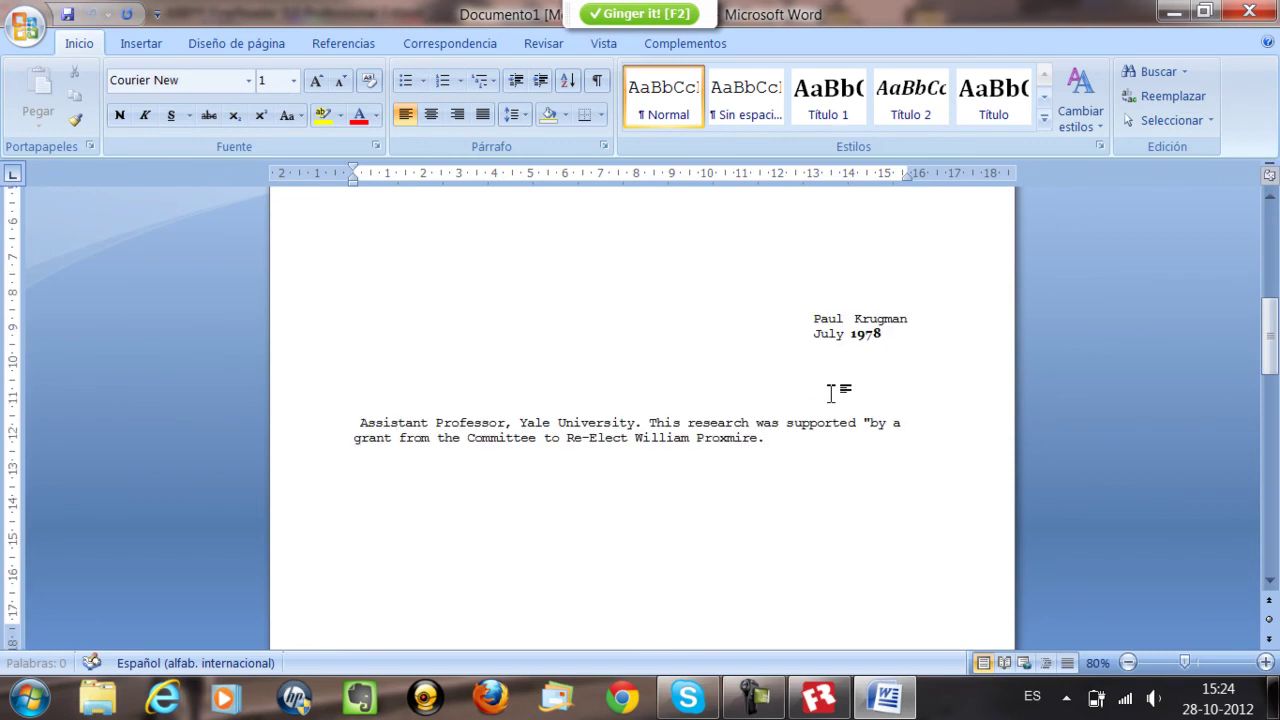
pyautogui.scroll(-15, 845, 408)
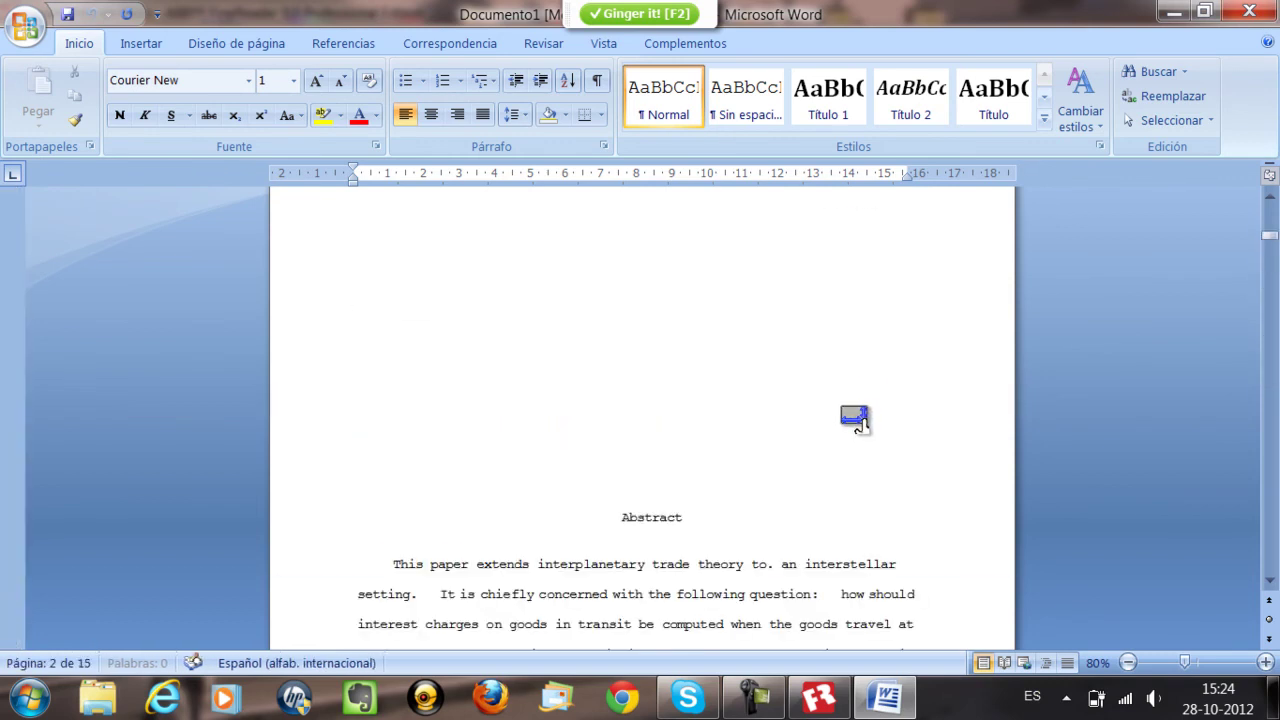
pyautogui.scroll(-6, 855, 420)
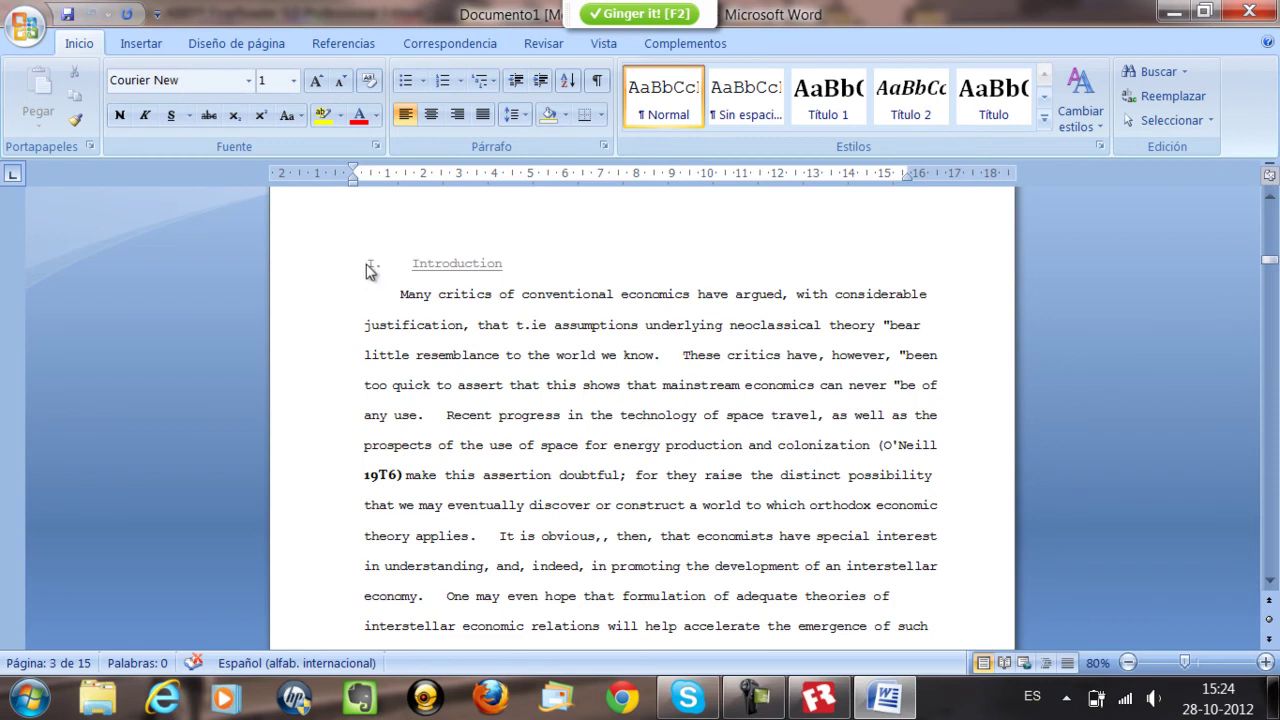
pyautogui.scroll(-3, 440, 317)
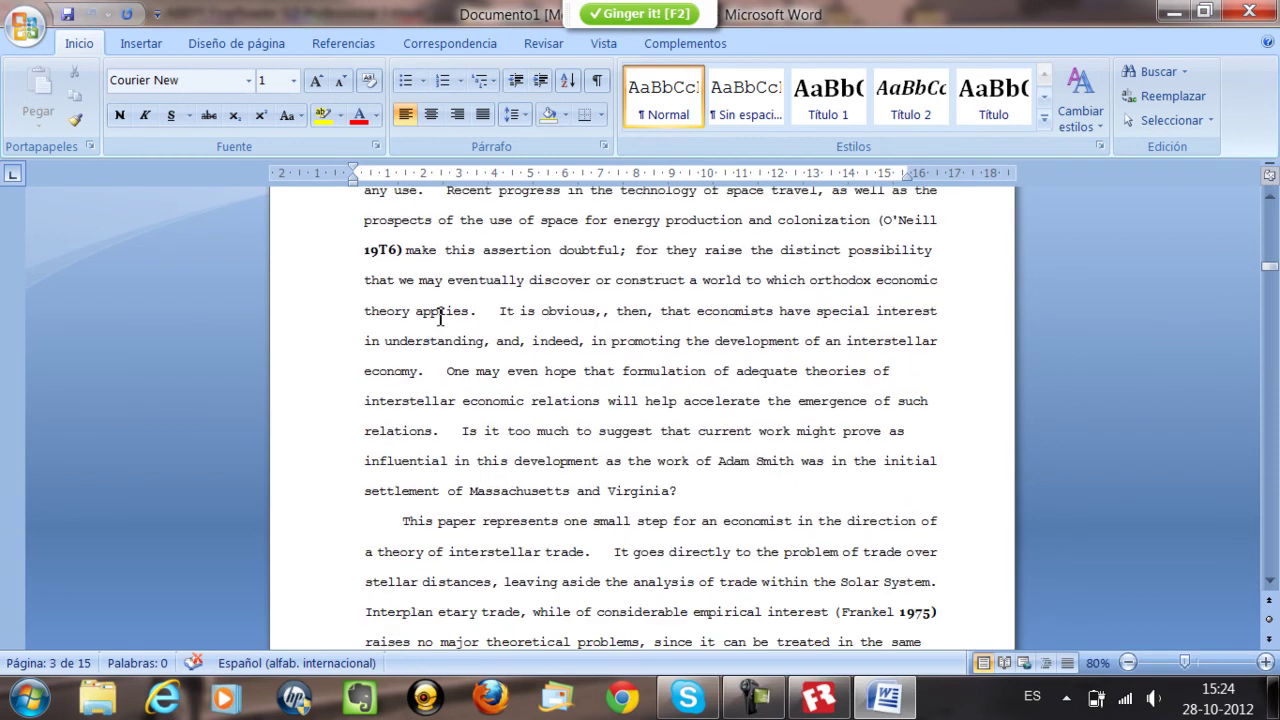
pyautogui.scroll(-2, 440, 317)
# Step: Test that the Introduction text is editable by selecting a passage, inserting characters into the word "represents" and removing them
pyautogui.moveTo(446, 236); pyautogui.dragTo(455, 326)
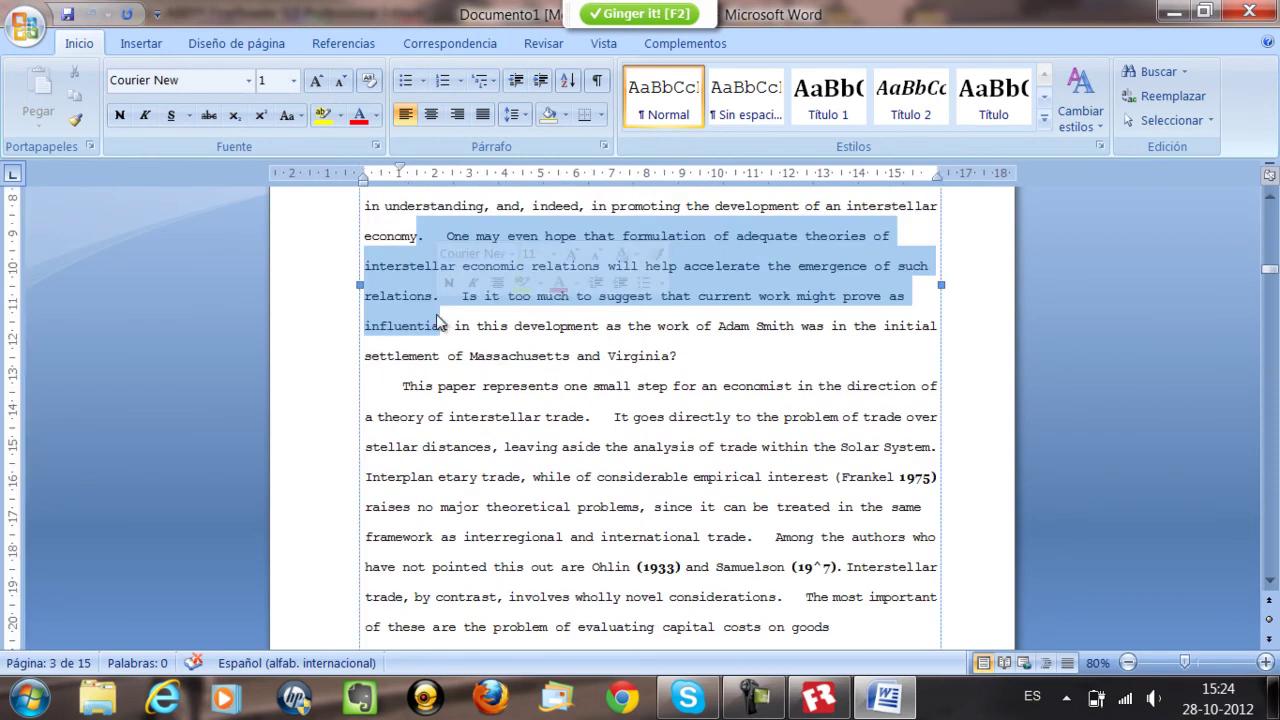
pyautogui.click(510, 417)
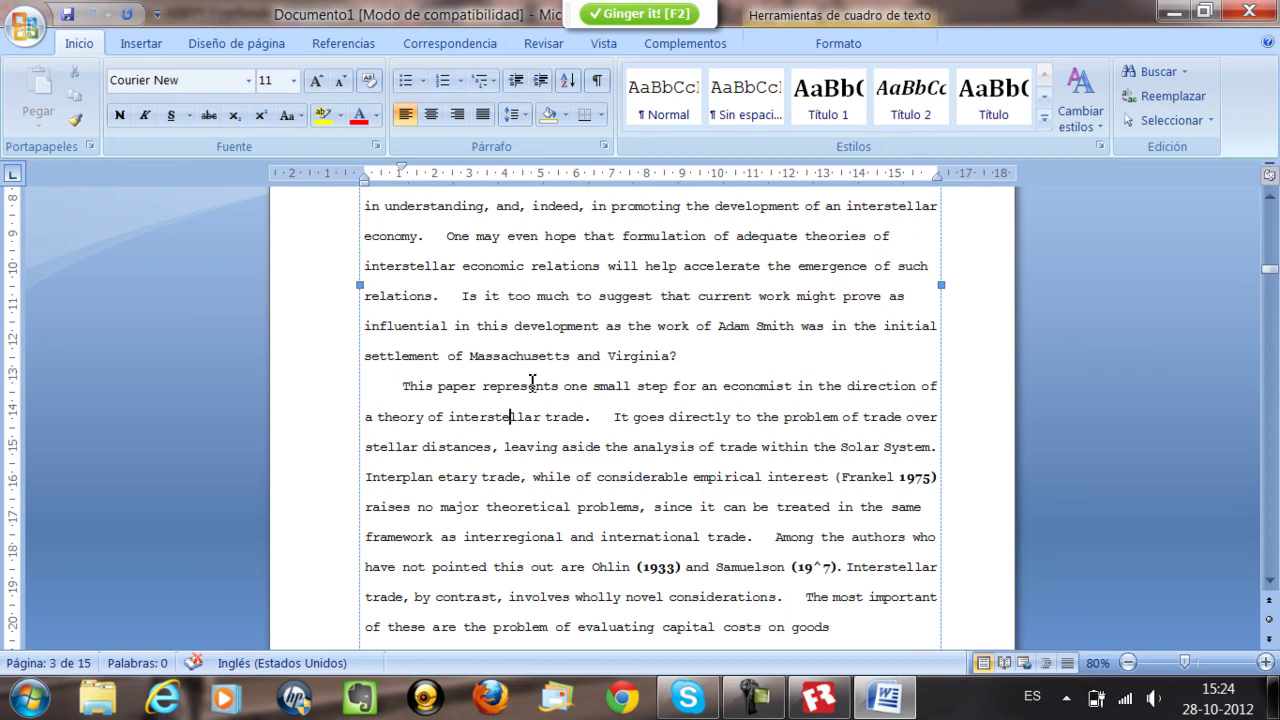
pyautogui.write('s')
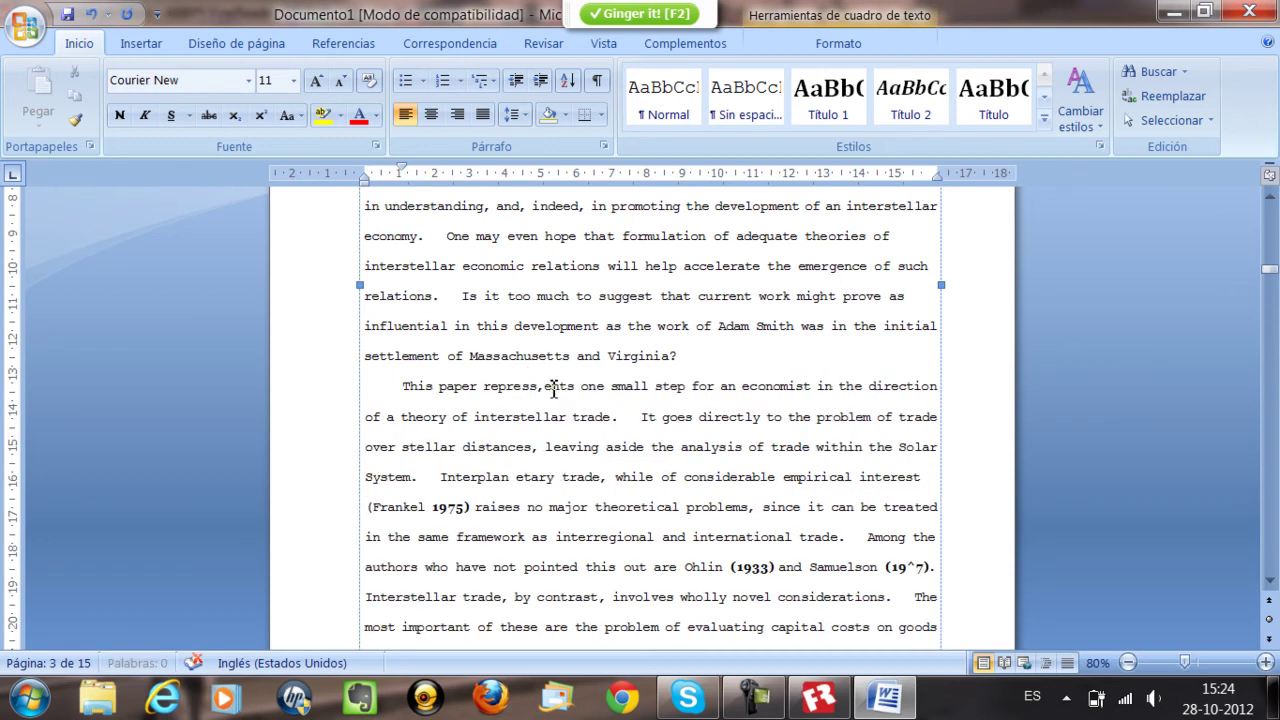
pyautogui.press('BackSpace')
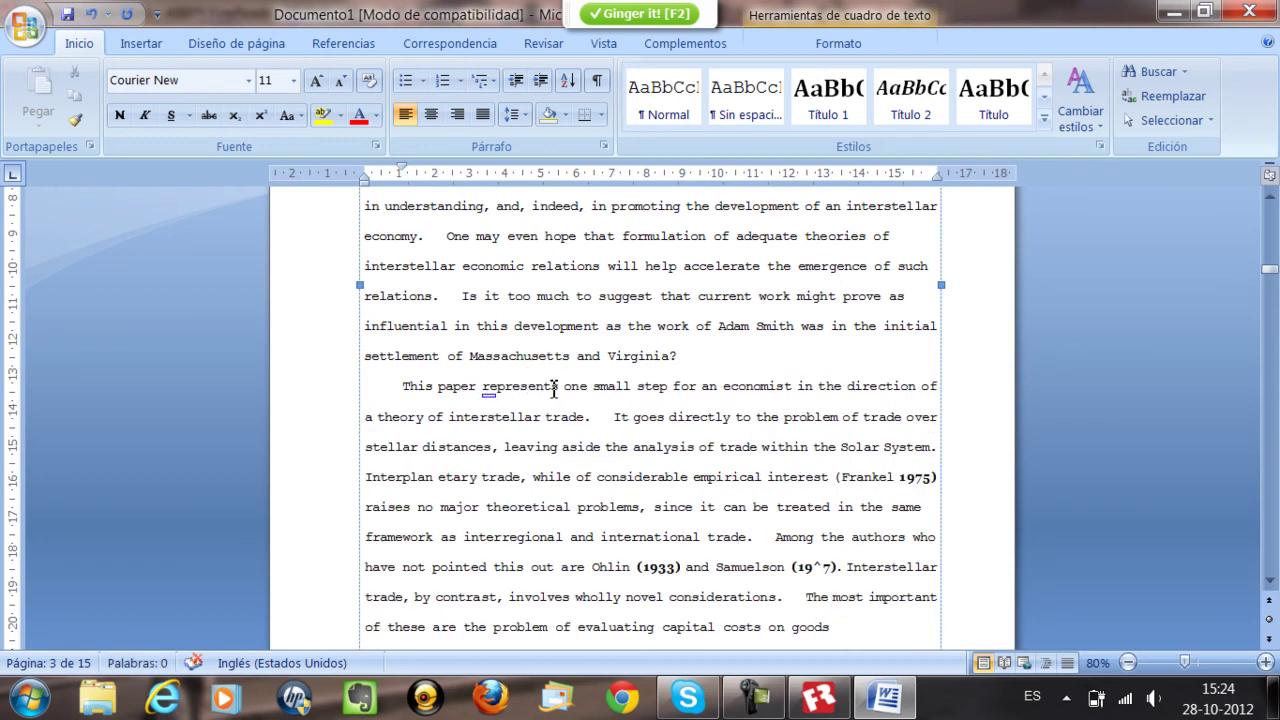
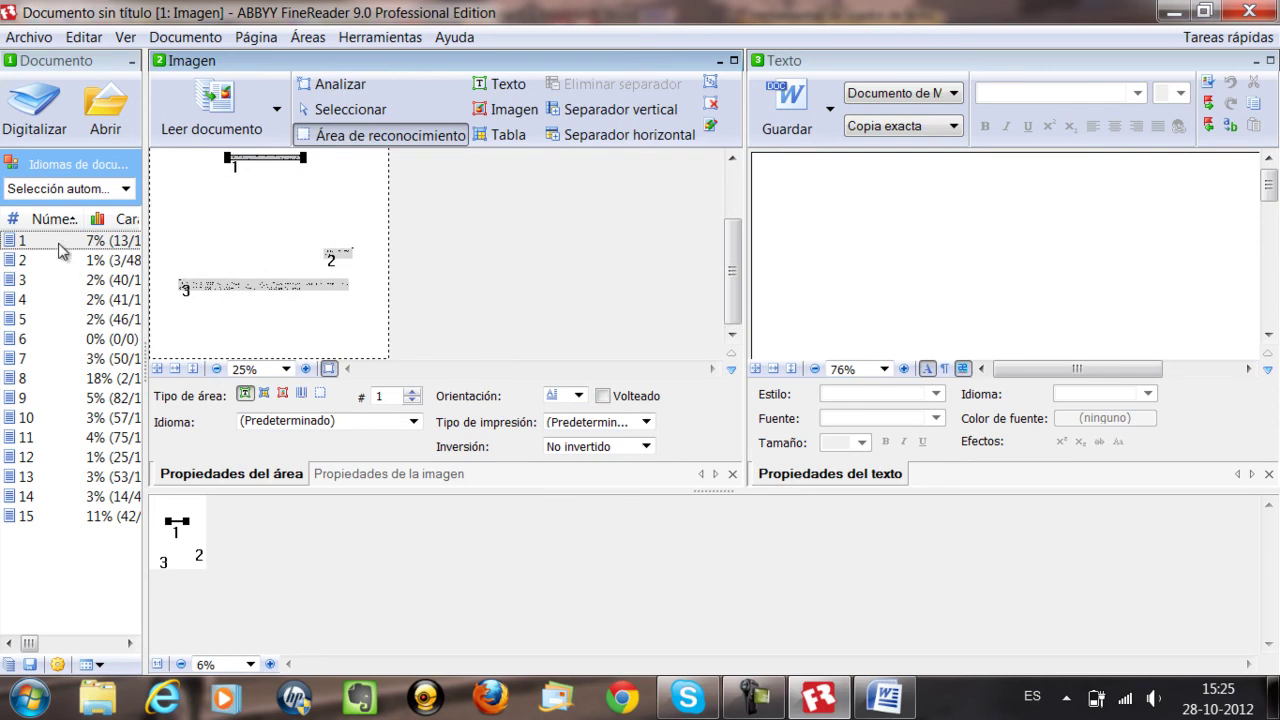
# Step: Examine the recognition areas and recognized text of pages 2, 3 and 4 in ABBYY FineReader, ending on page 3
pyautogui.click(70, 268)
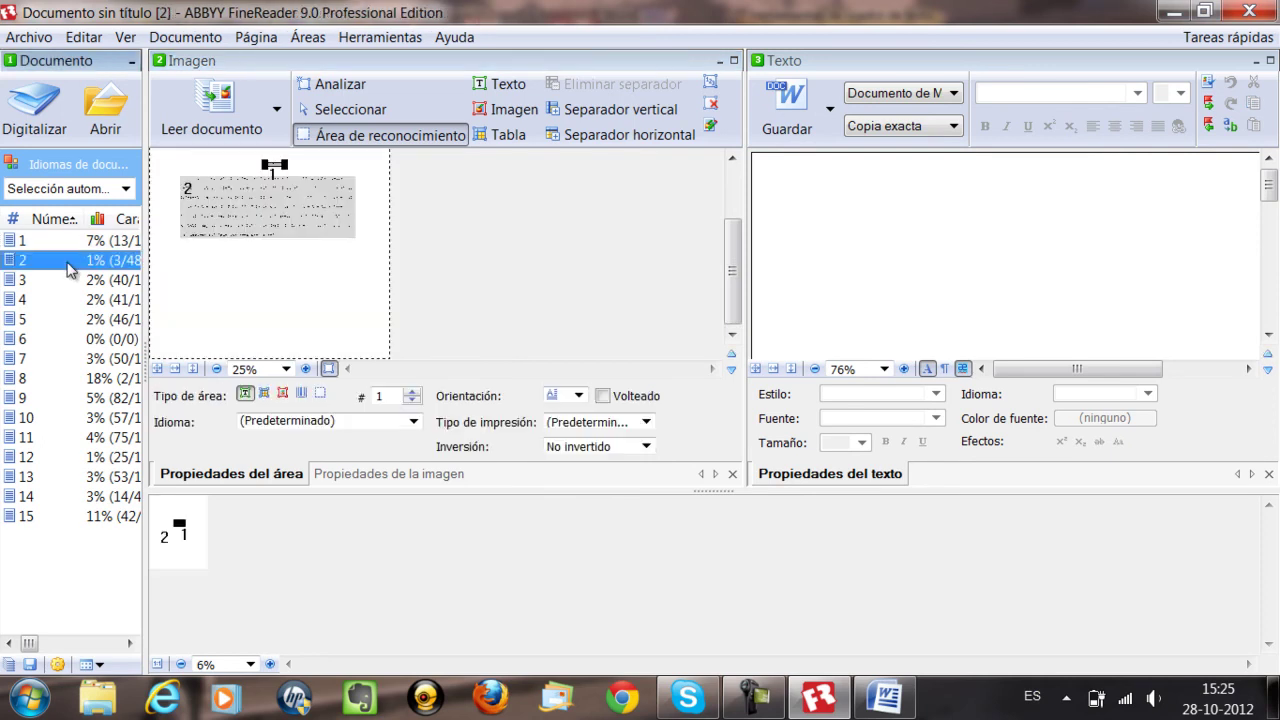
pyautogui.click(92, 284)
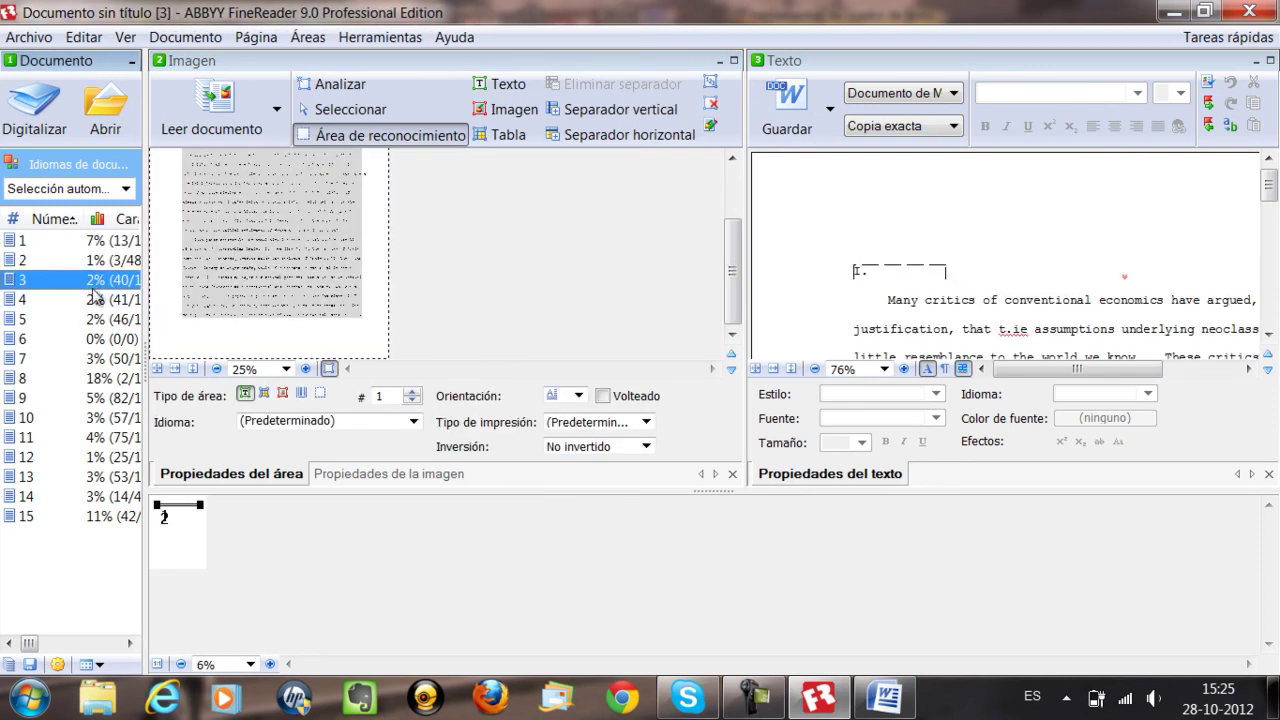
pyautogui.click(96, 301)
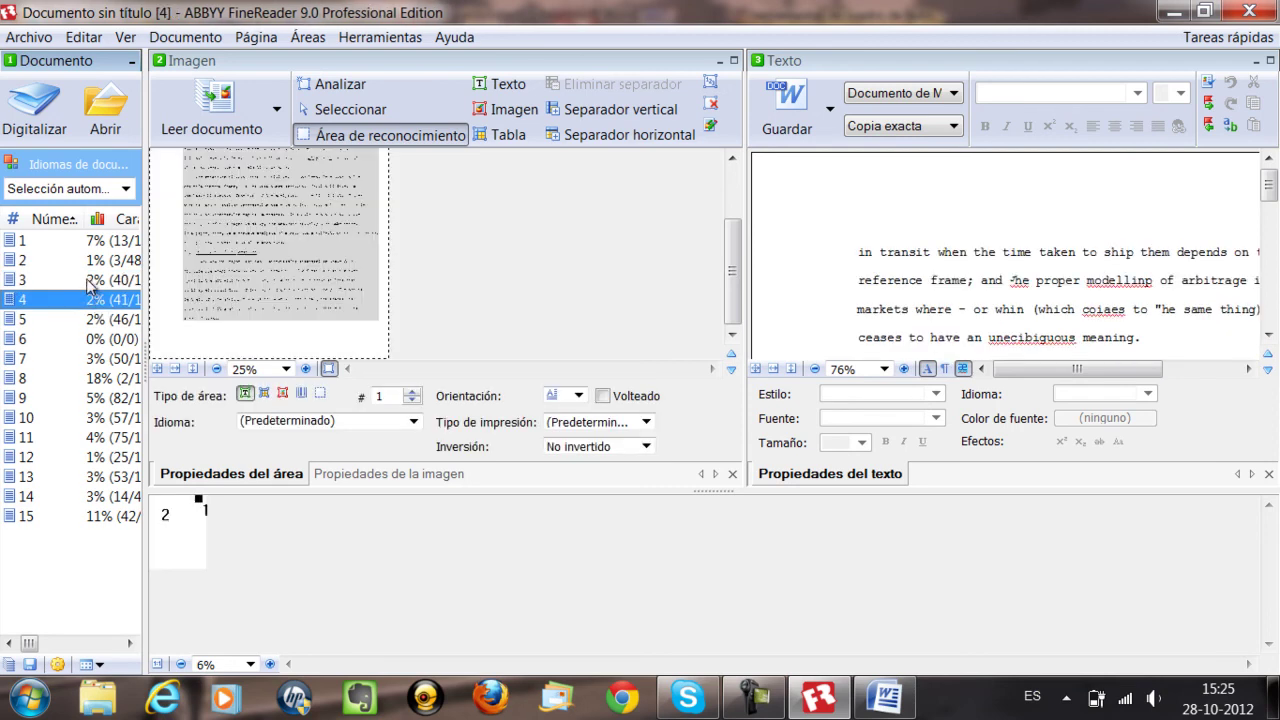
pyautogui.click(92, 284)
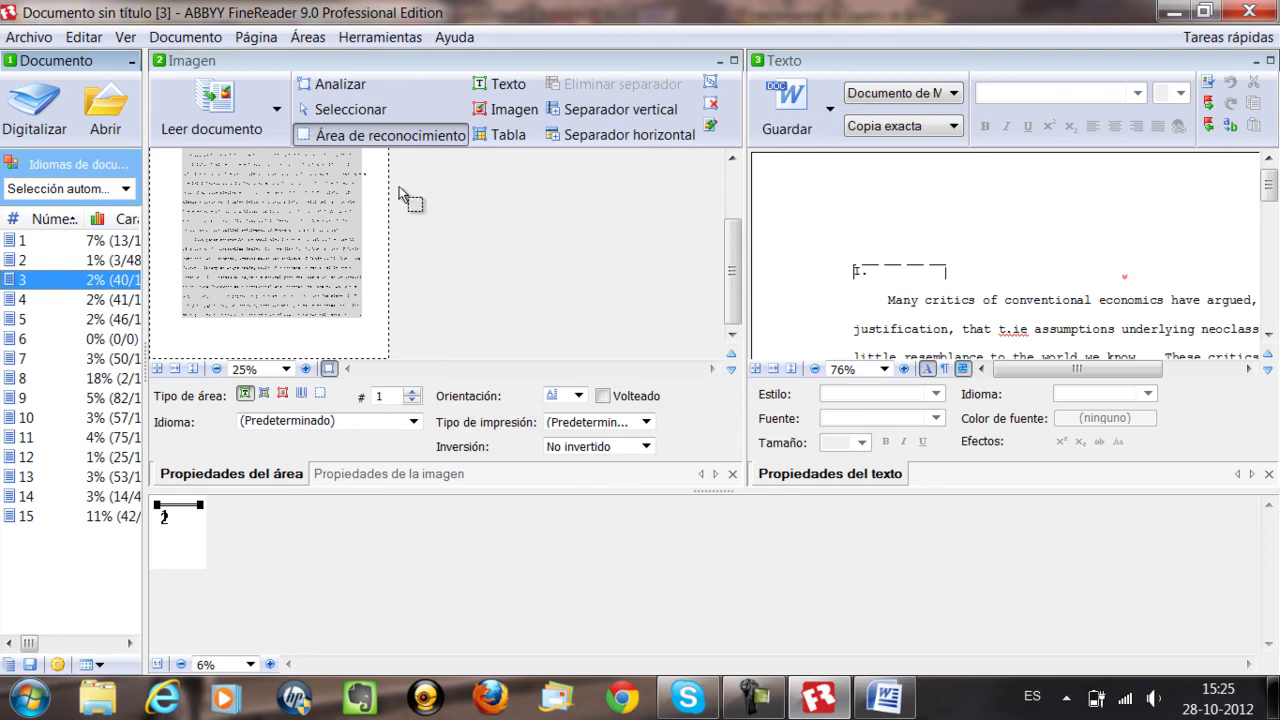
# Step: Select the body text area on page 3 and try the recognition area, text, picture and table area tools in turn
pyautogui.moveTo(733, 267); pyautogui.dragTo(733, 206)
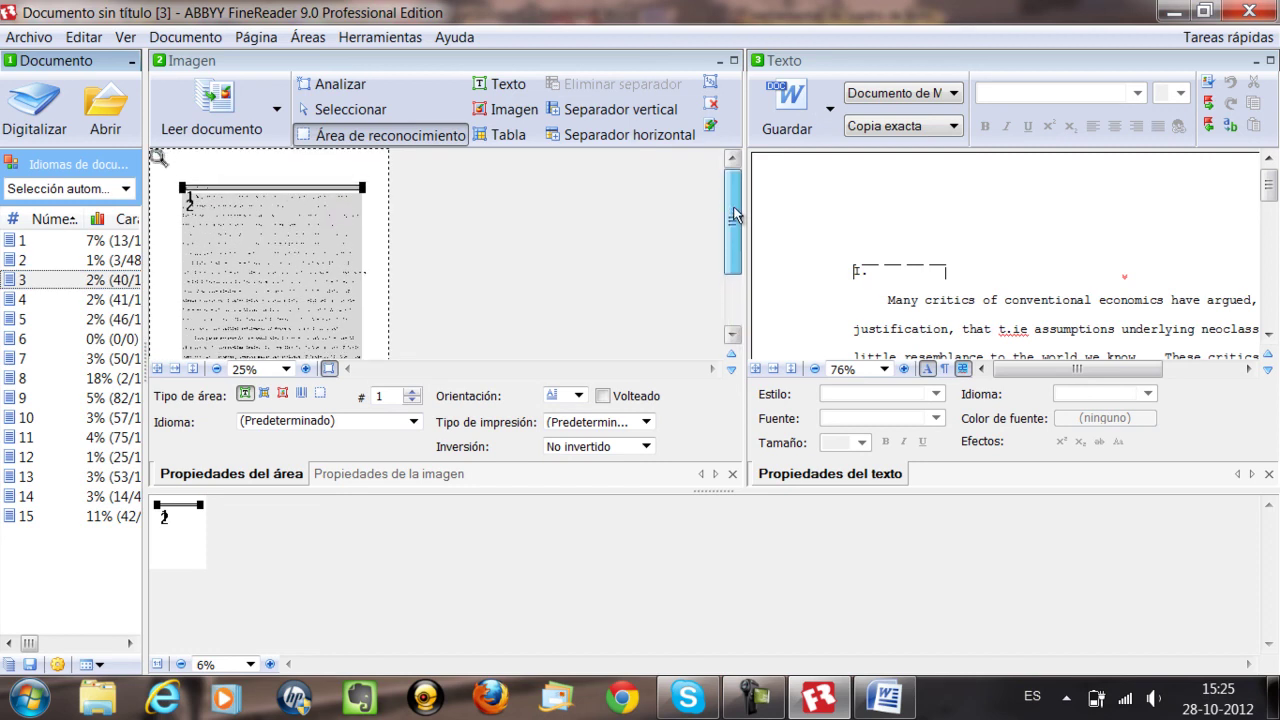
pyautogui.click(342, 135)
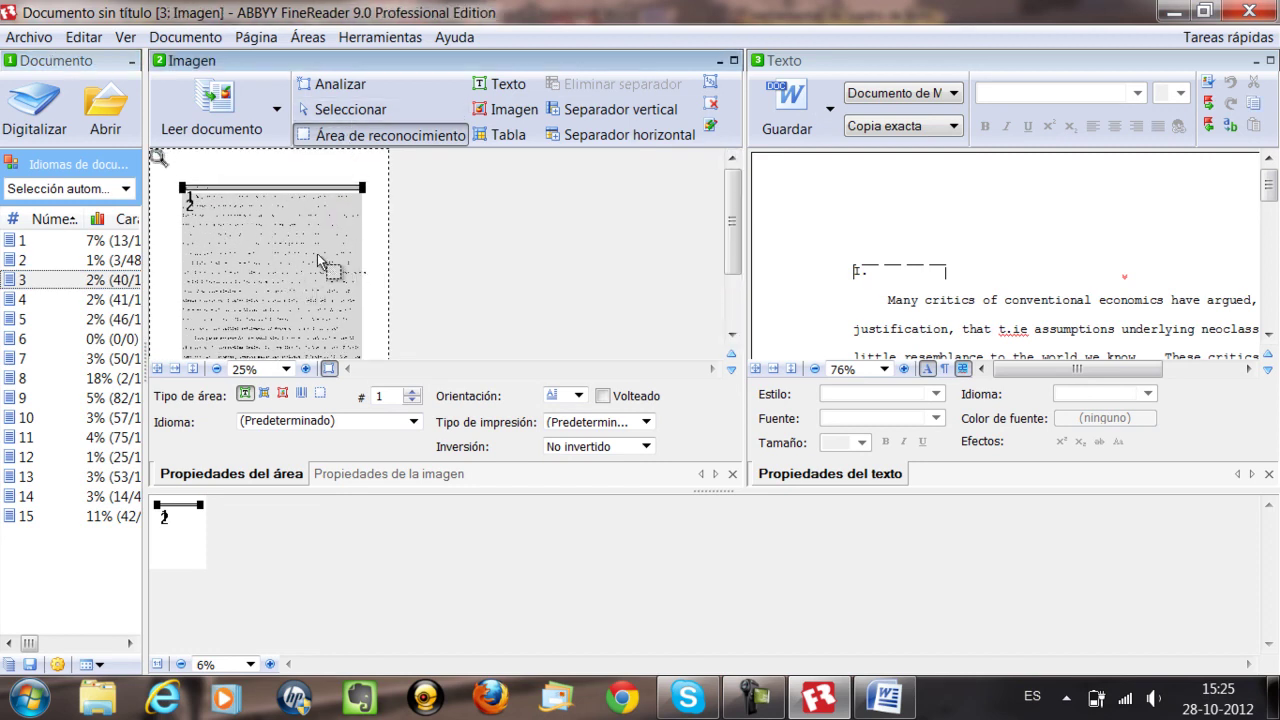
pyautogui.click(502, 86)
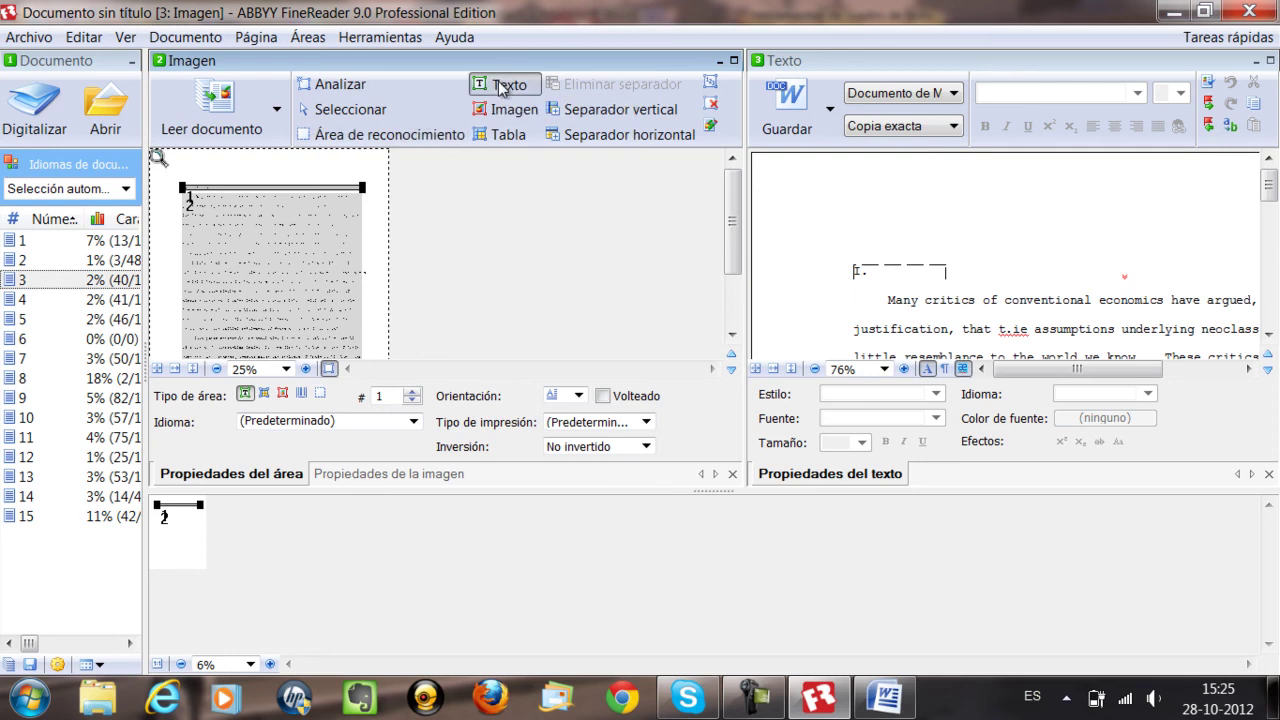
pyautogui.click(259, 277)
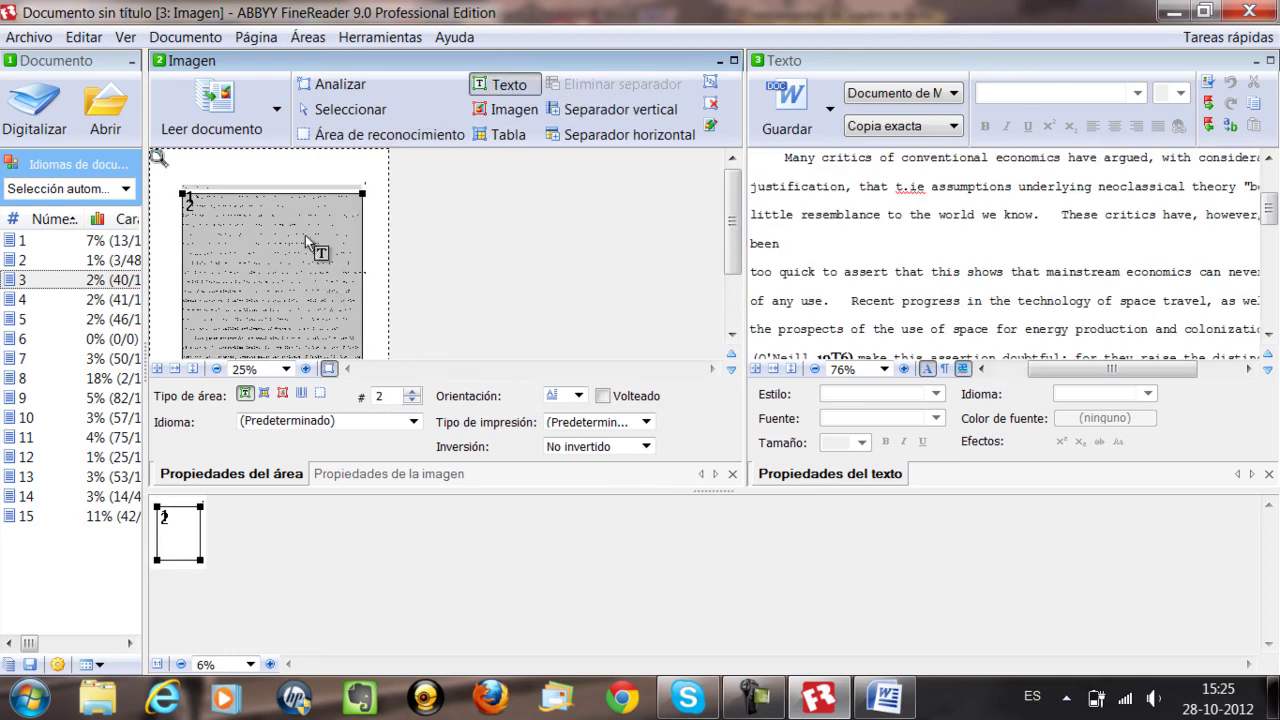
pyautogui.scroll(-2, 301, 238)
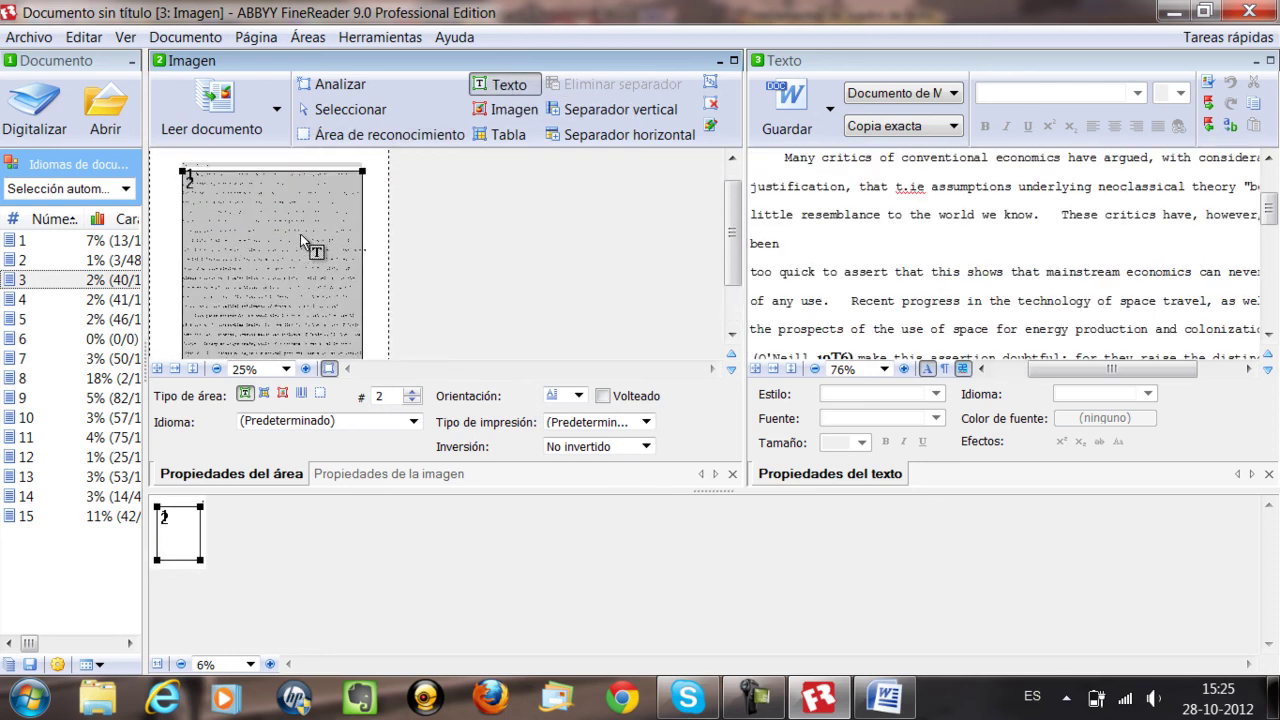
pyautogui.click(520, 112)
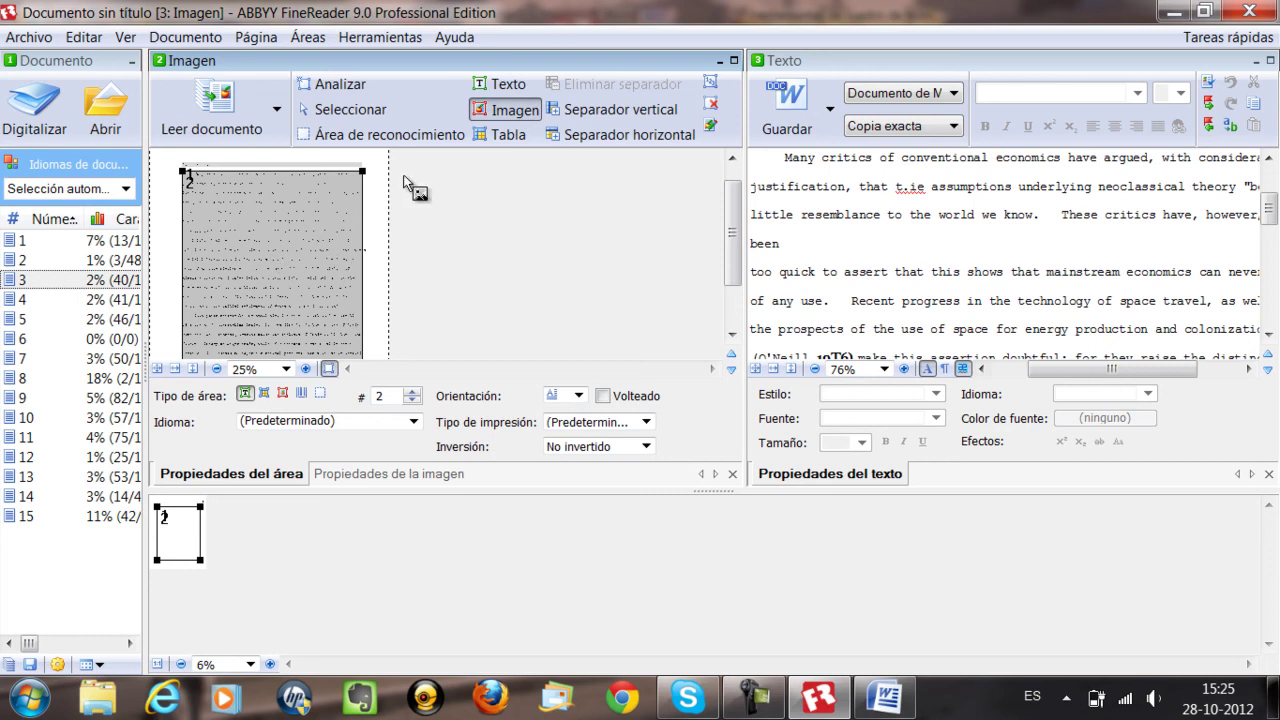
pyautogui.click(503, 136)
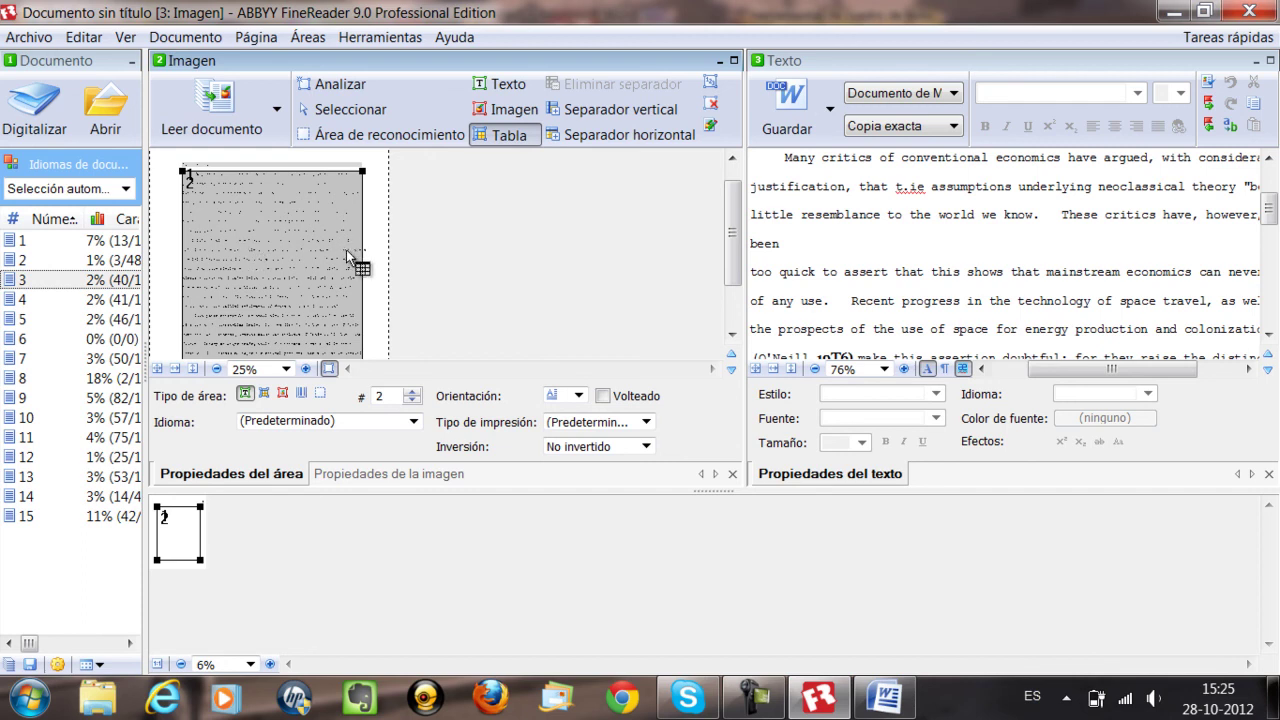
# Step: Select a passage across the first two lines of page 3's recognized text and examine the paragraph
pyautogui.click(794, 66)
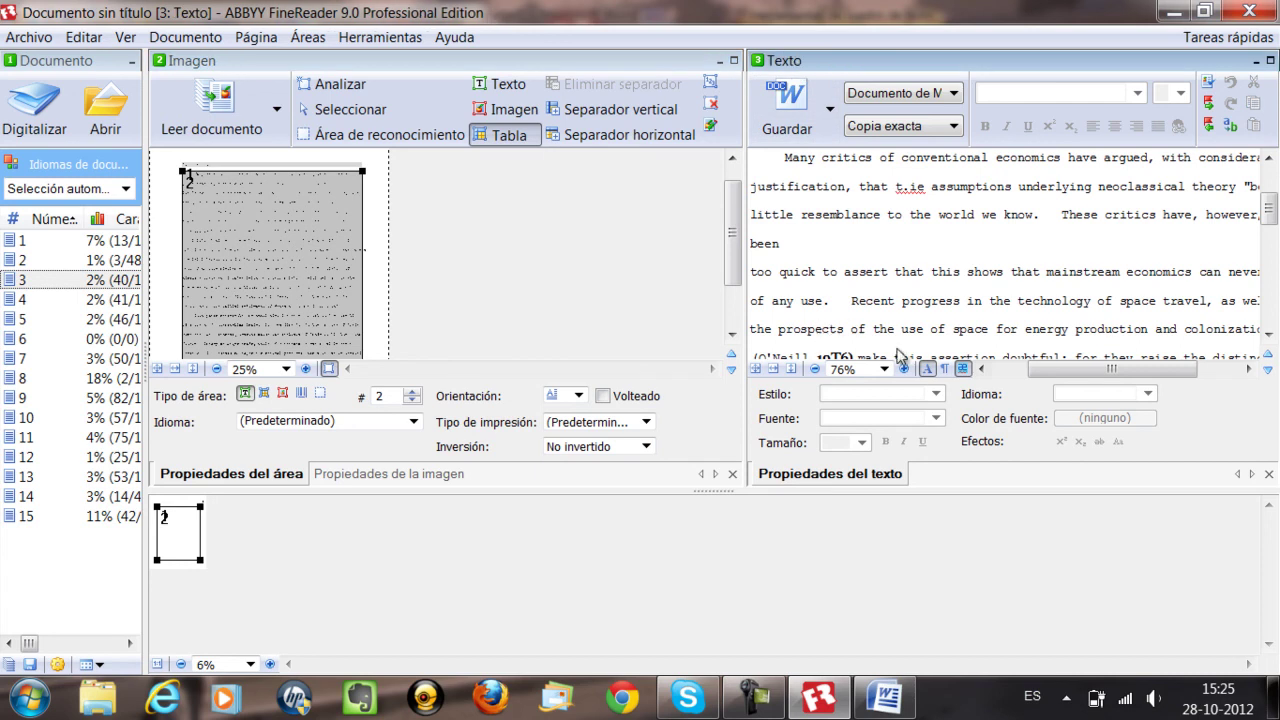
pyautogui.moveTo(1080, 370); pyautogui.dragTo(1043, 370)
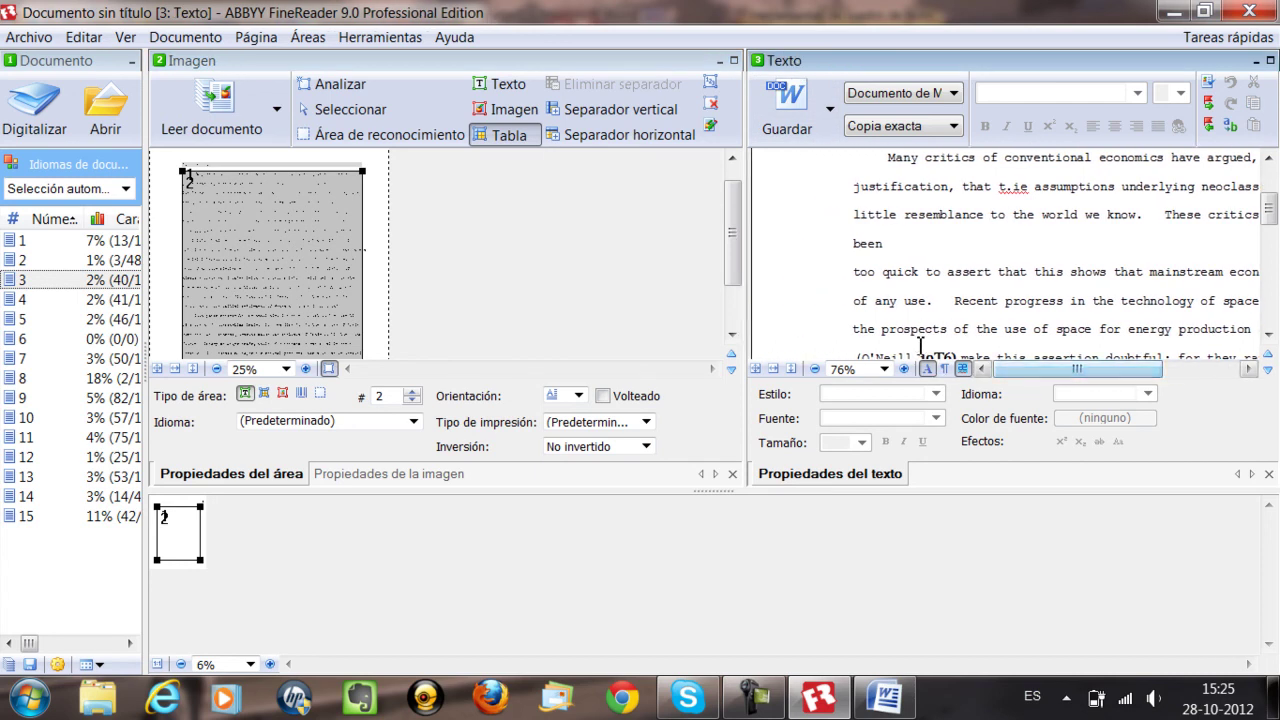
pyautogui.scroll(3, 935, 283)
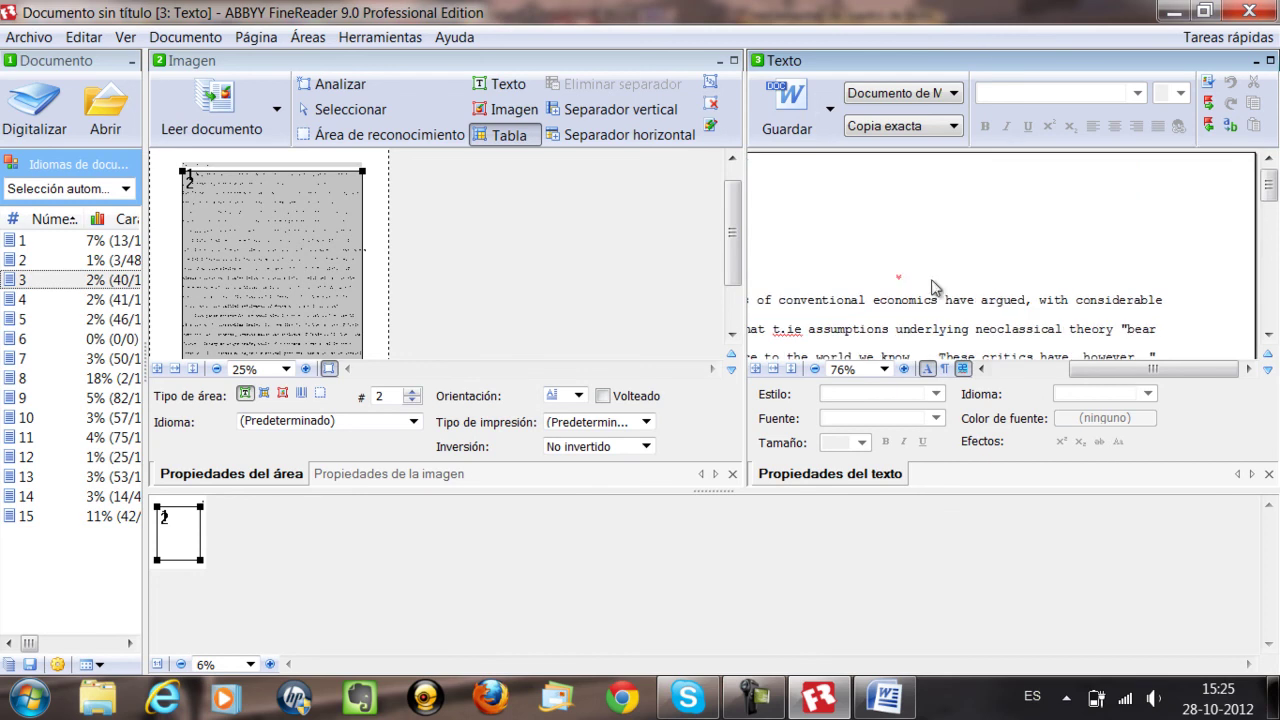
pyautogui.moveTo(910, 300); pyautogui.dragTo(920, 329)
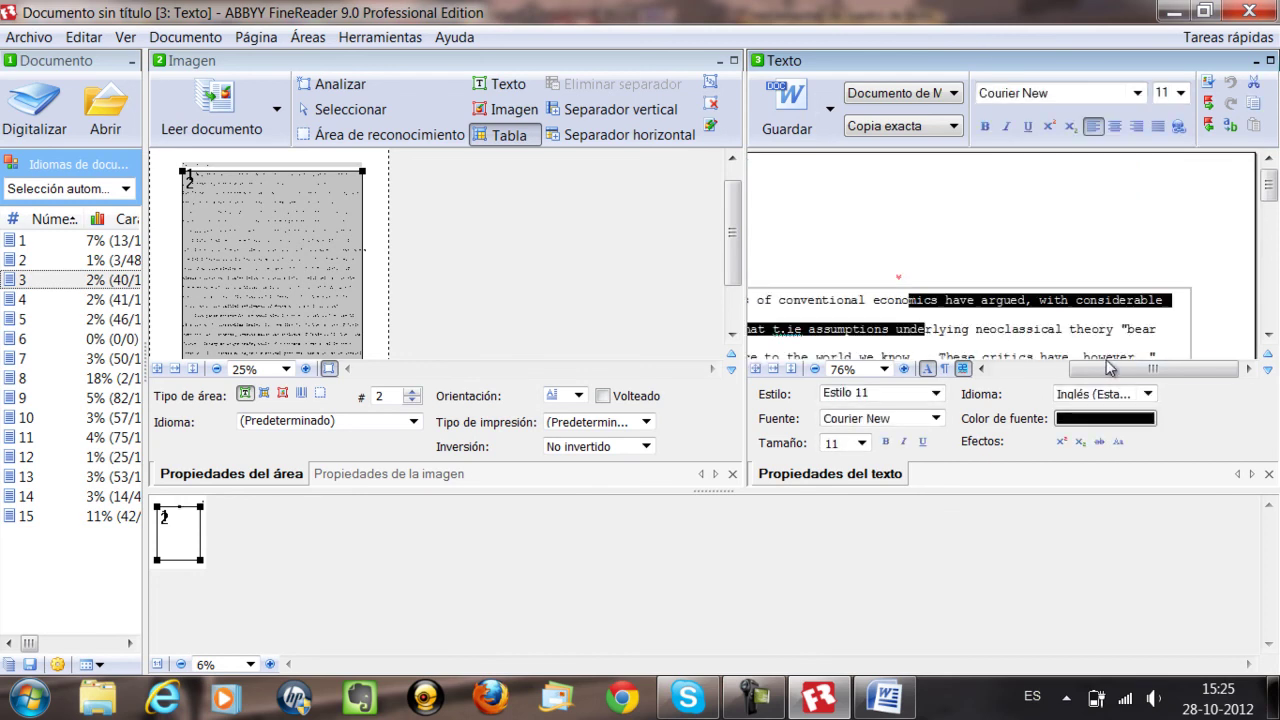
pyautogui.moveTo(1085, 370); pyautogui.dragTo(1010, 372)
pyautogui.scroll(-3, 900, 280)
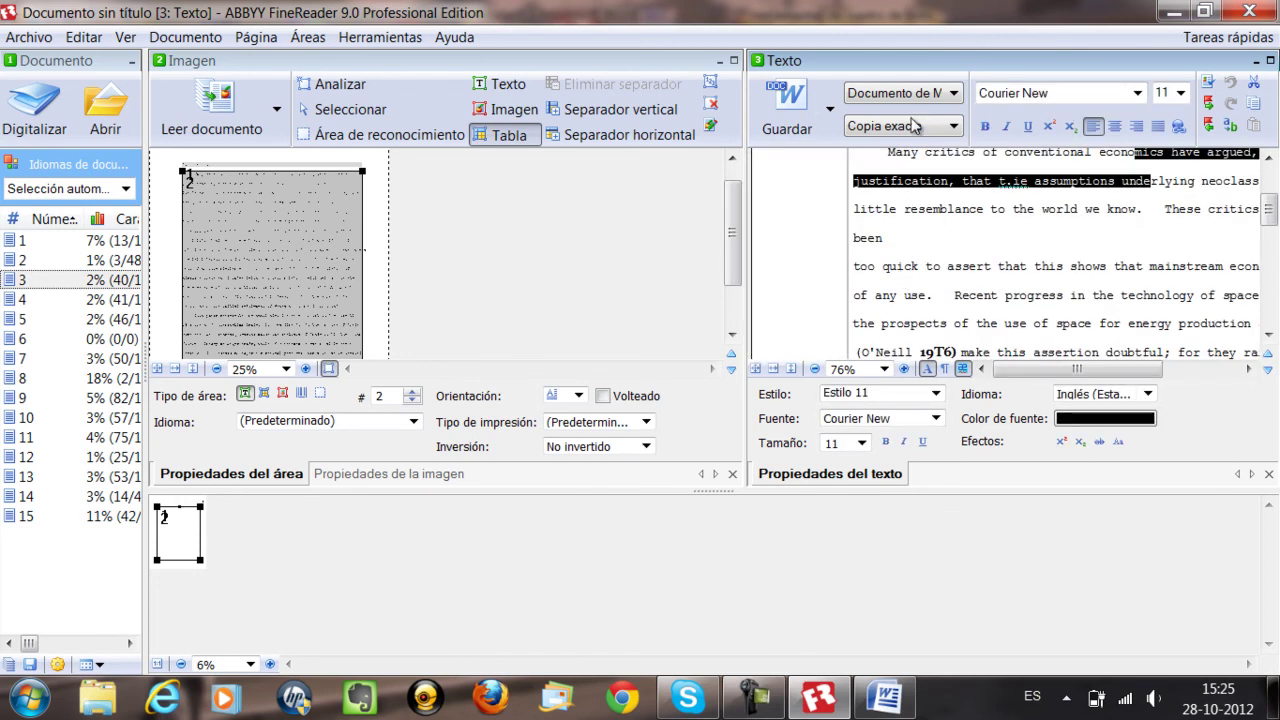
# Step: Save all pages to the Desktop as the Word document interstellar (1).doc and look through the opened file
pyautogui.click(788, 104)
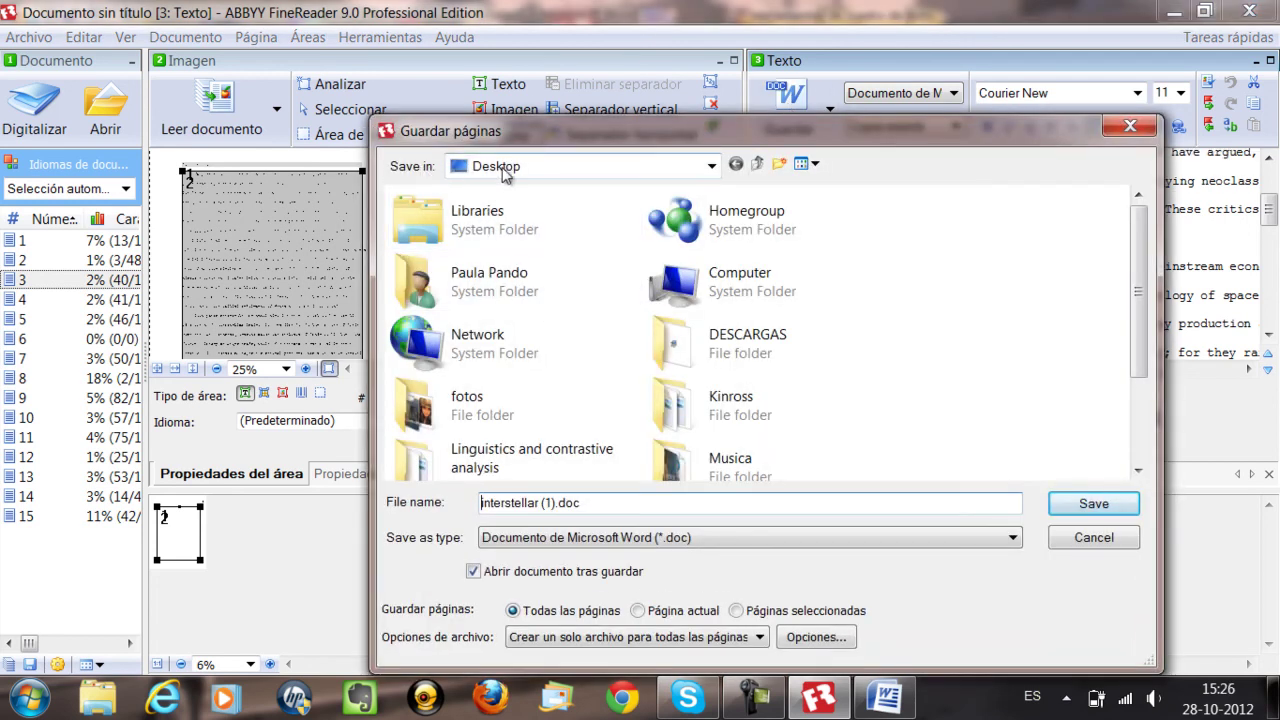
pyautogui.click(1090, 506)
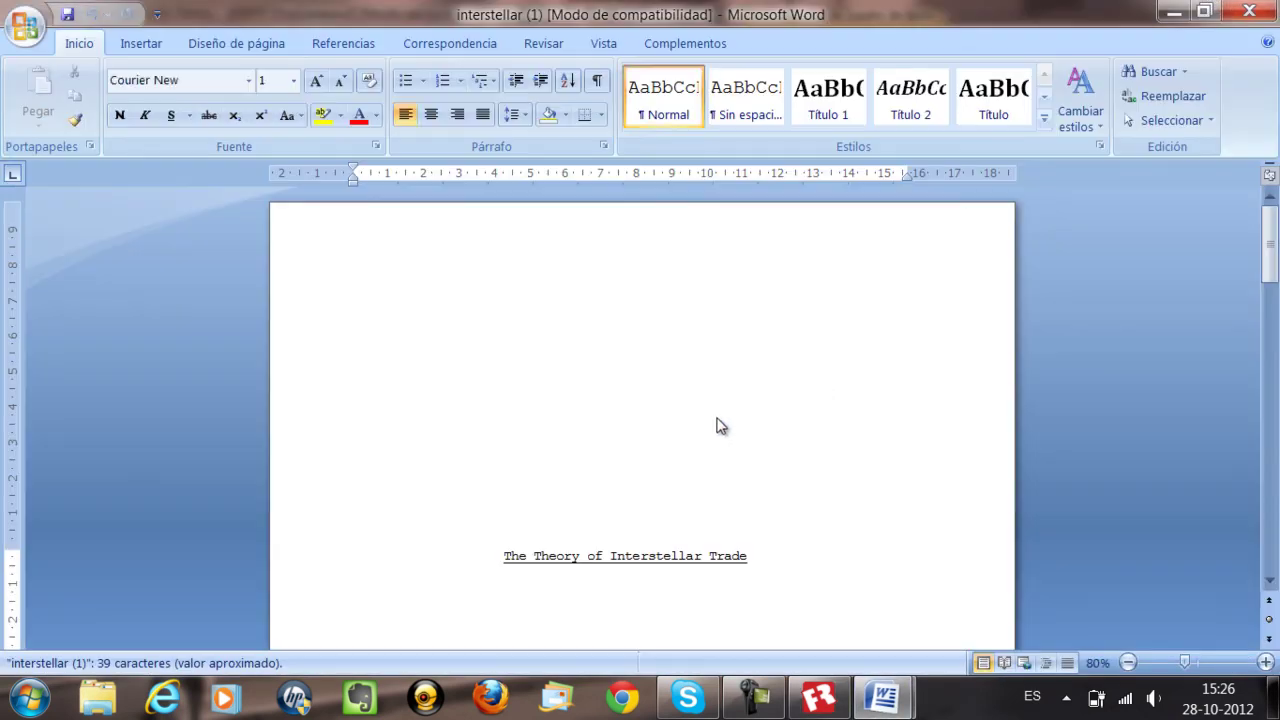
pyautogui.scroll(-20, 826, 318)
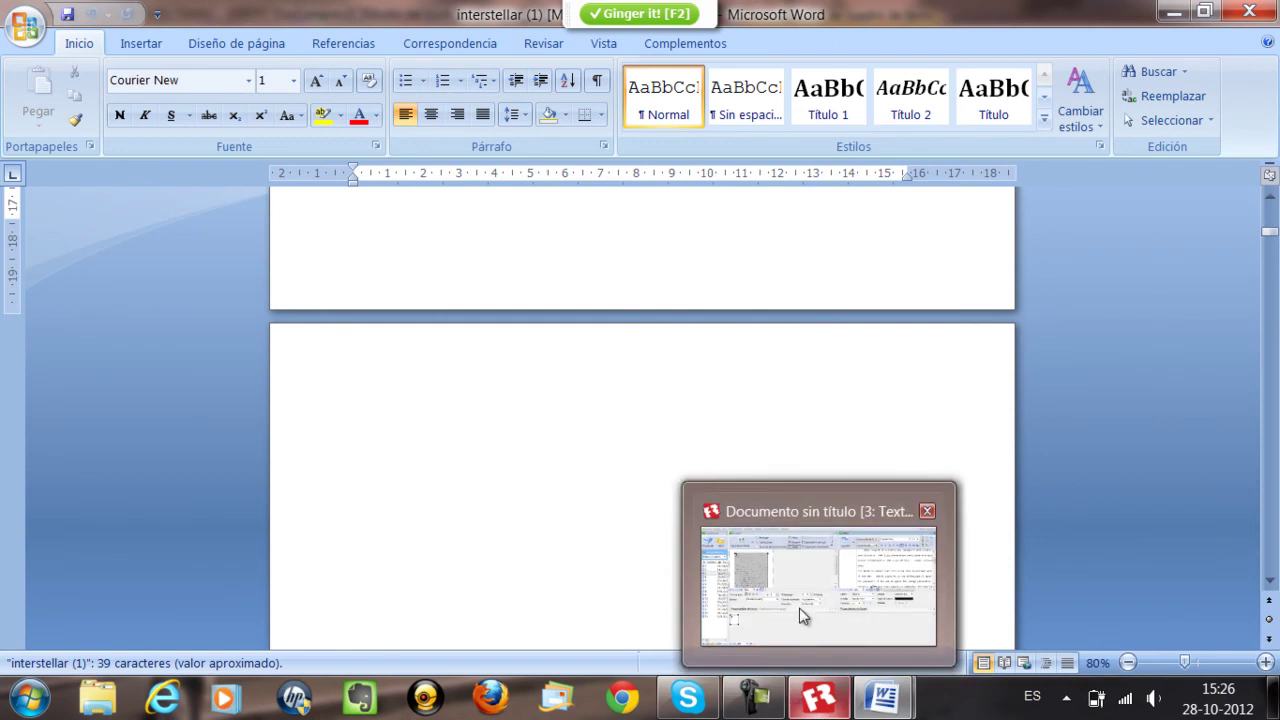
# Step: Switch back to ABBYY FineReader and choose Documento de Microsoft Word (*.doc) as output format with the Copia exacta layout
pyautogui.click(818, 706)
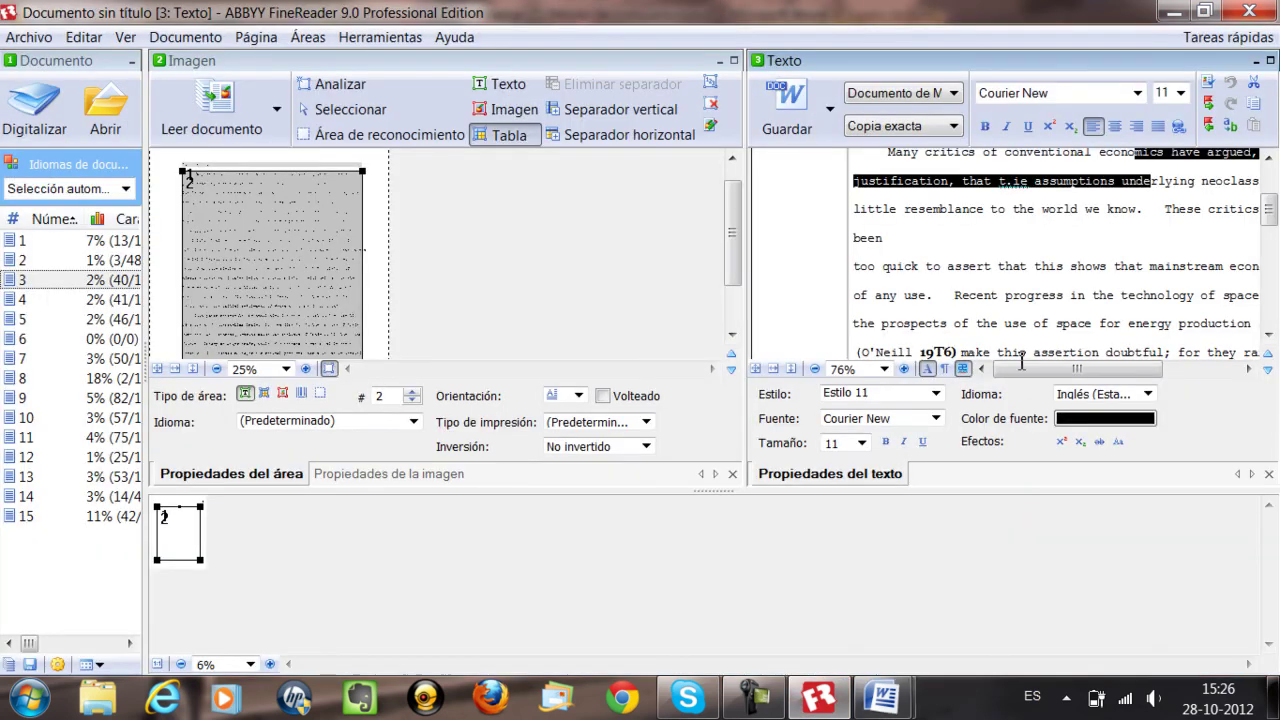
pyautogui.moveTo(1043, 375); pyautogui.dragTo(1102, 372)
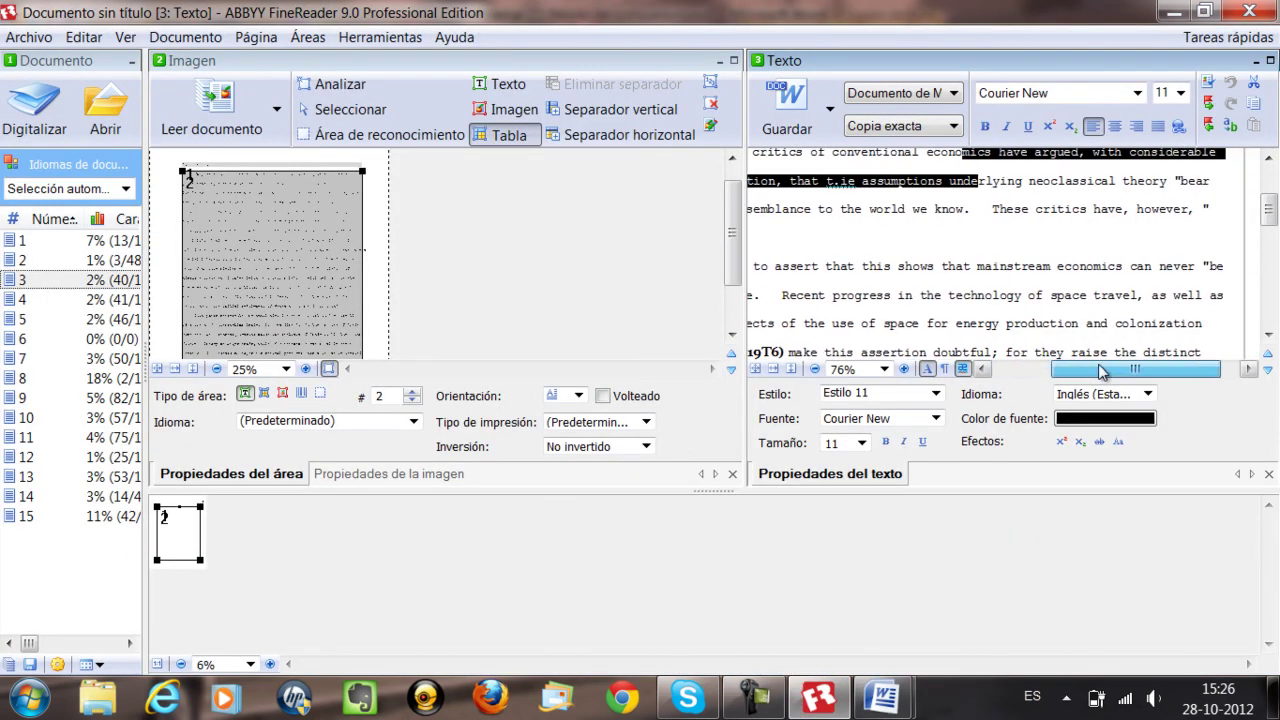
pyautogui.click(930, 93)
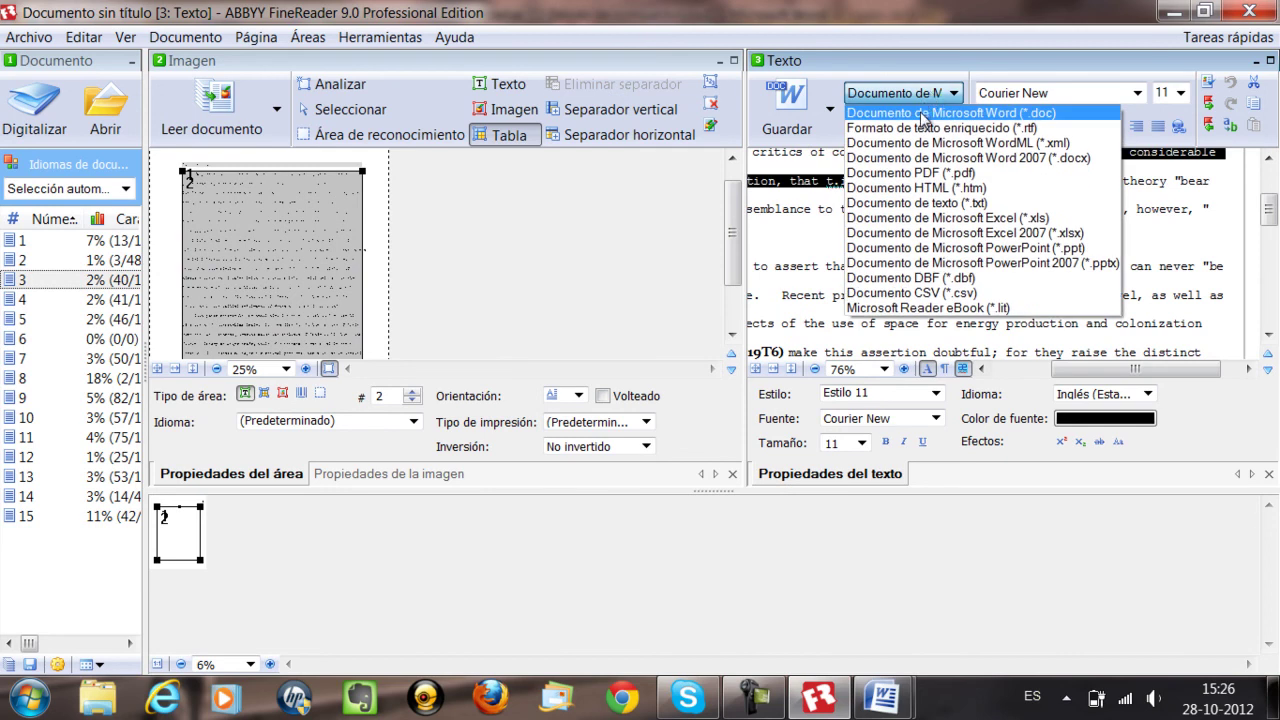
pyautogui.click(922, 115)
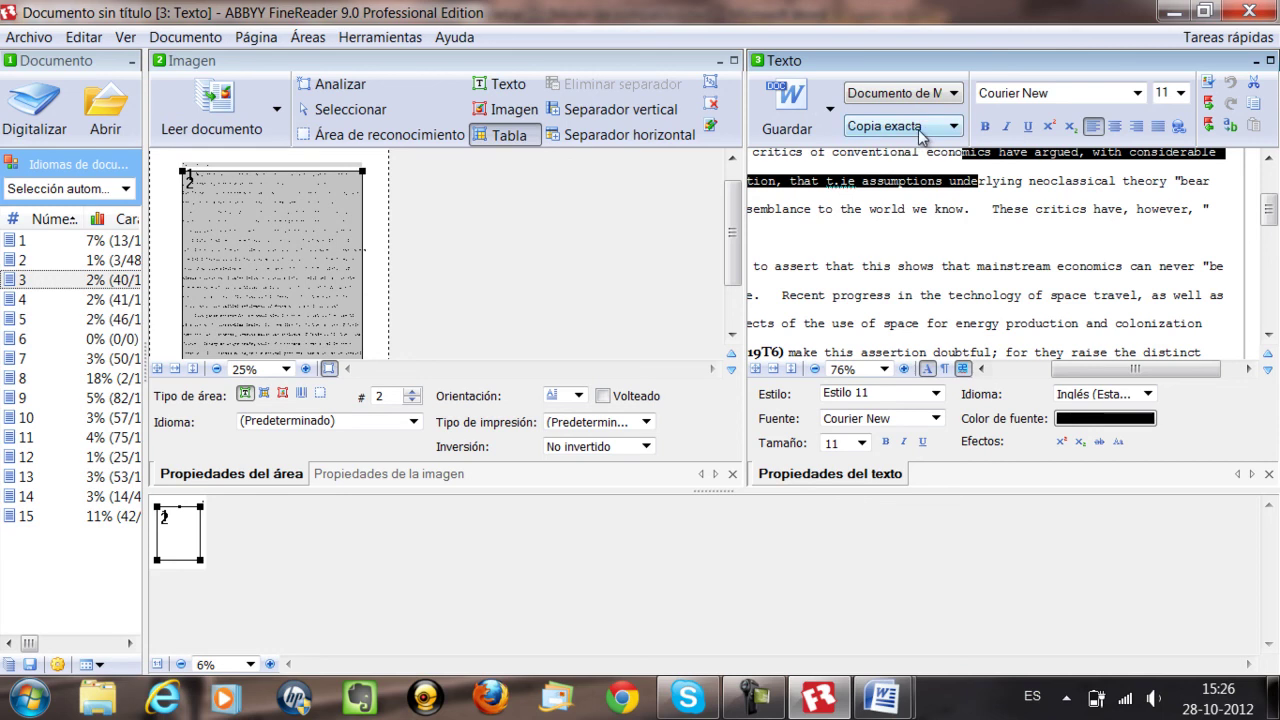
pyautogui.click(920, 134)
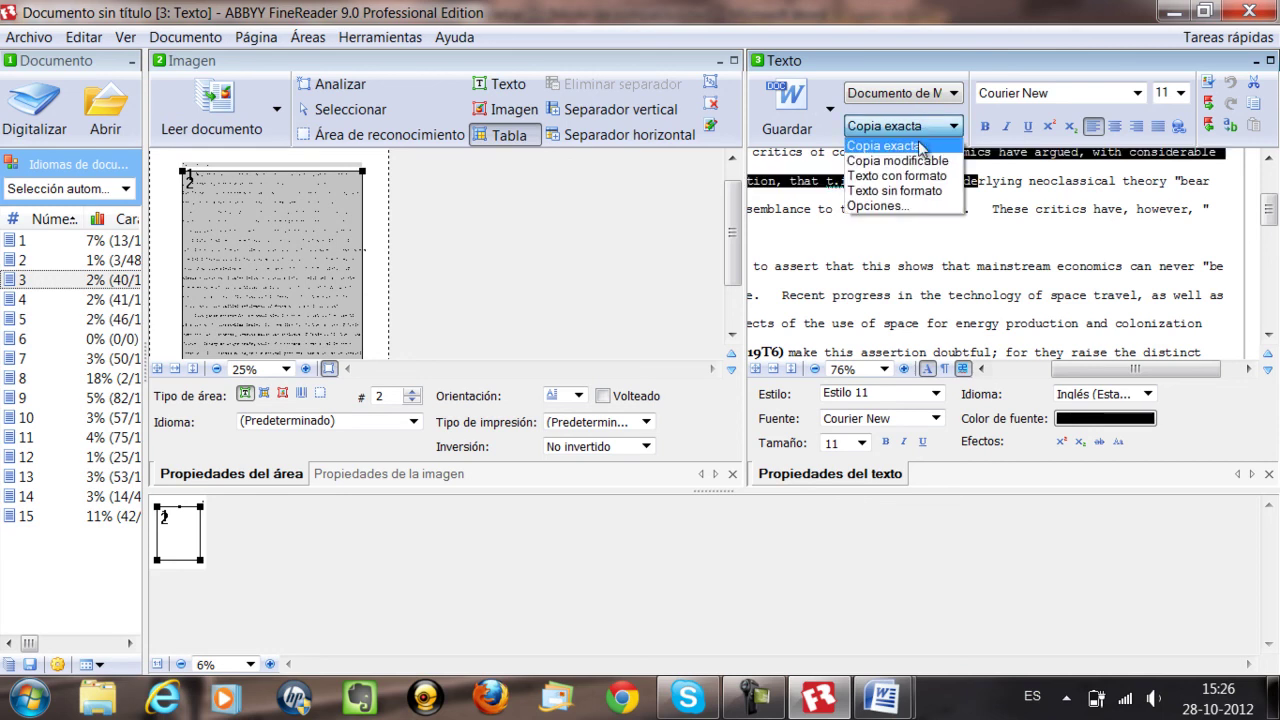
pyautogui.click(920, 146)
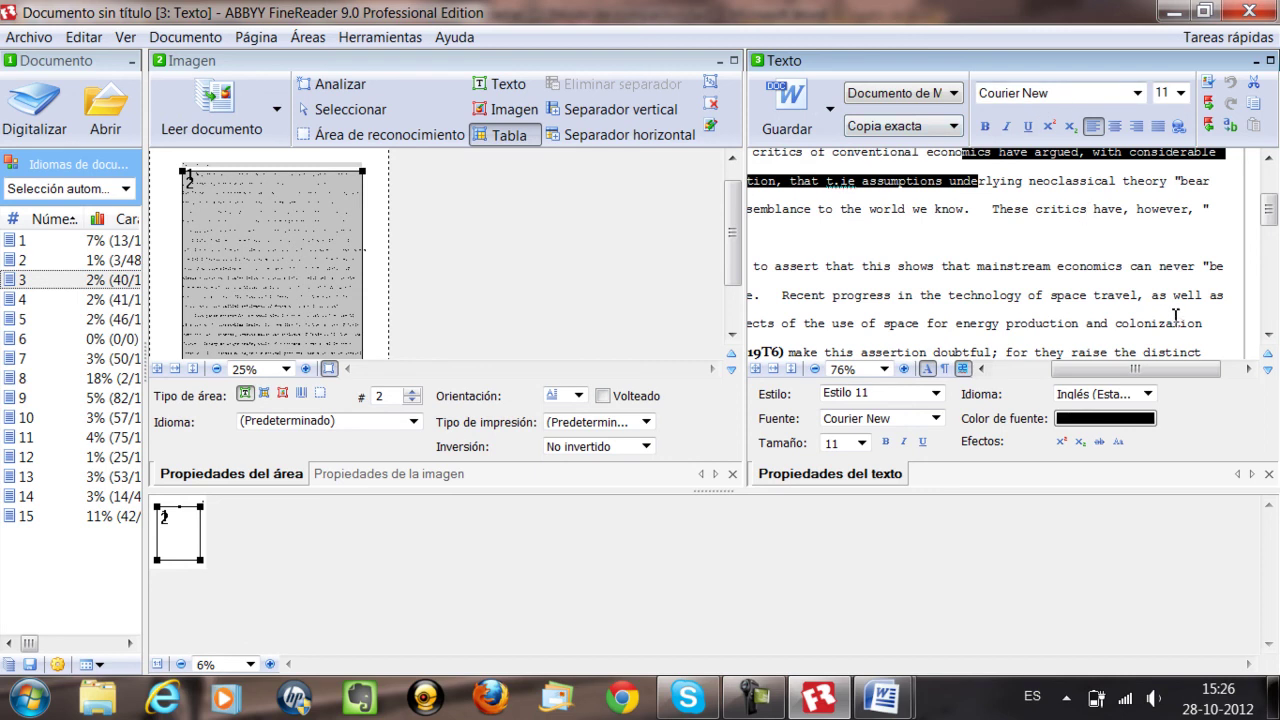
# Step: Select the recognized text on page 3 from "justification" to "colonization" and open its font name for editing
pyautogui.moveTo(1210, 324); pyautogui.dragTo(853, 183)
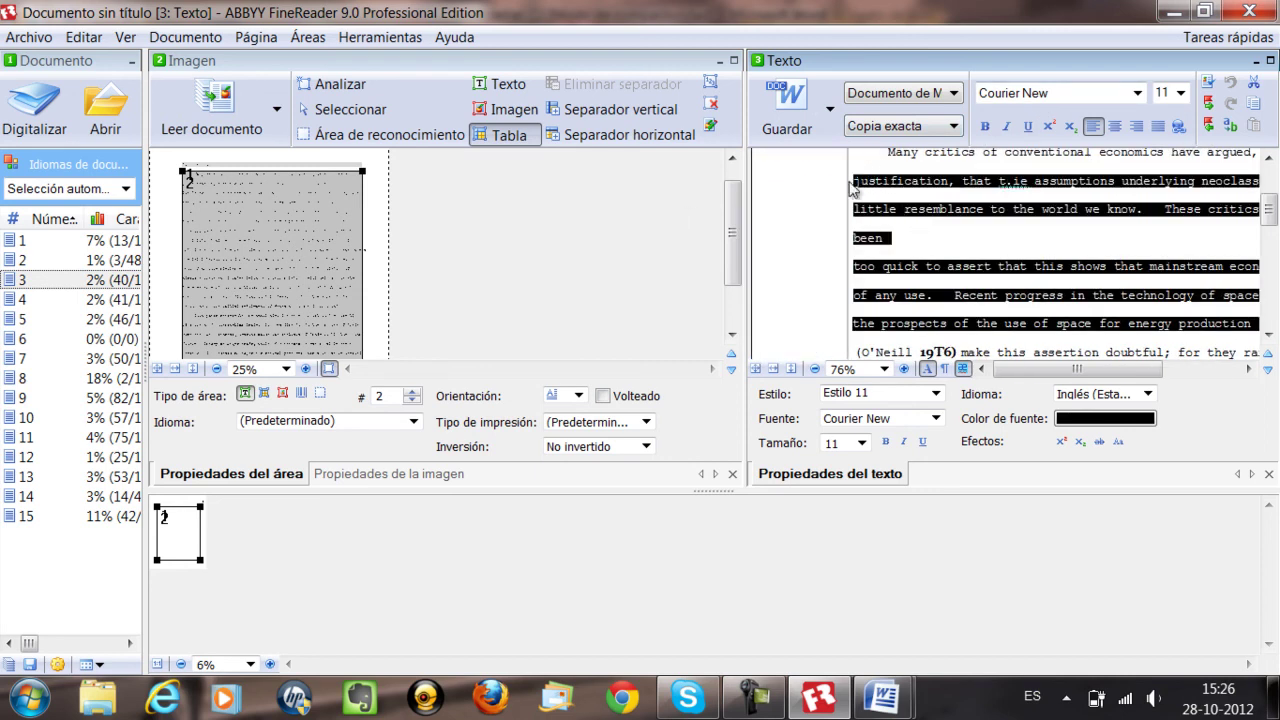
pyautogui.click(1040, 97)
pyautogui.click(1040, 97)
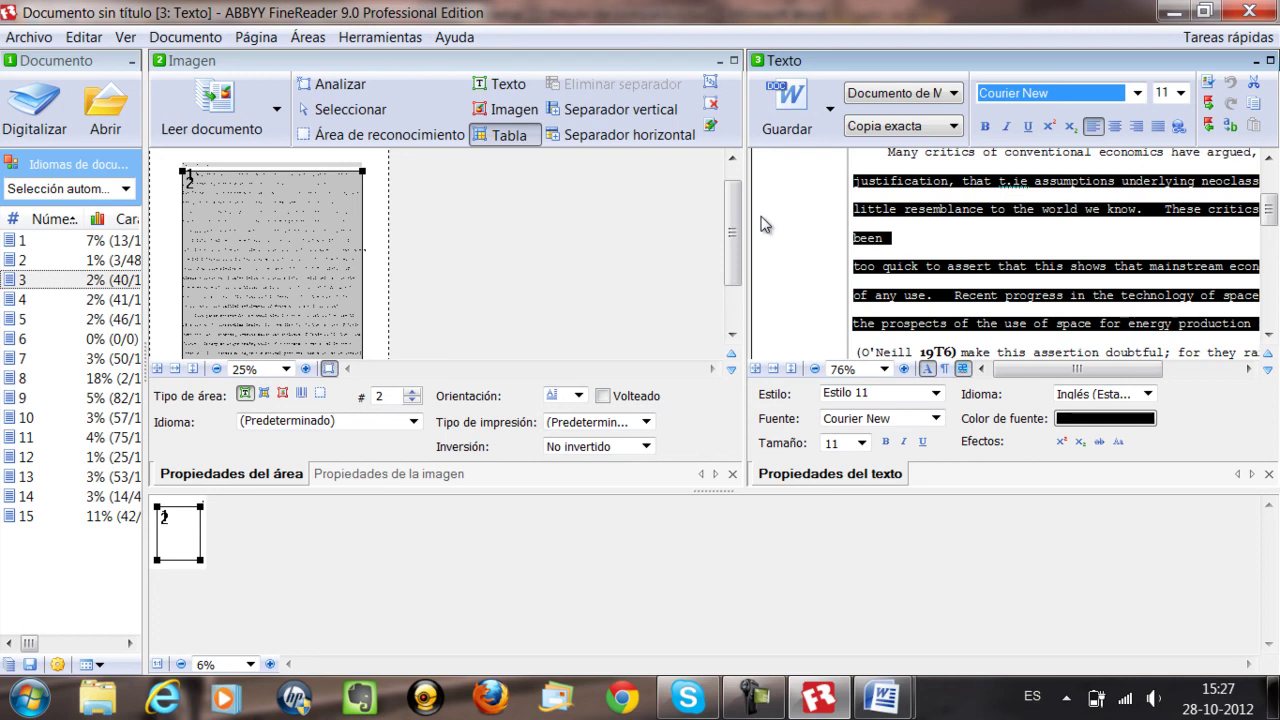
# Step: Close ABBYY FineReader without saving its document, and close both Word documents, discarding the changes in Documento1
pyautogui.click(1249, 12)
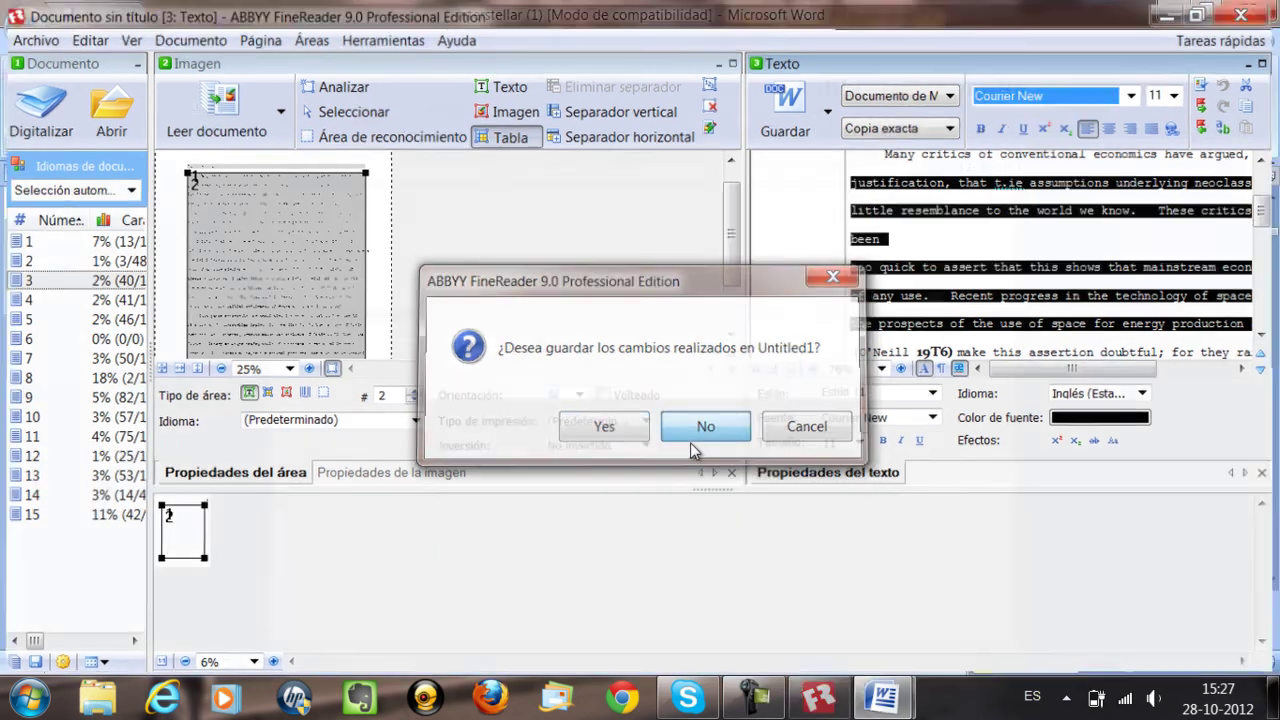
pyautogui.click(692, 443)
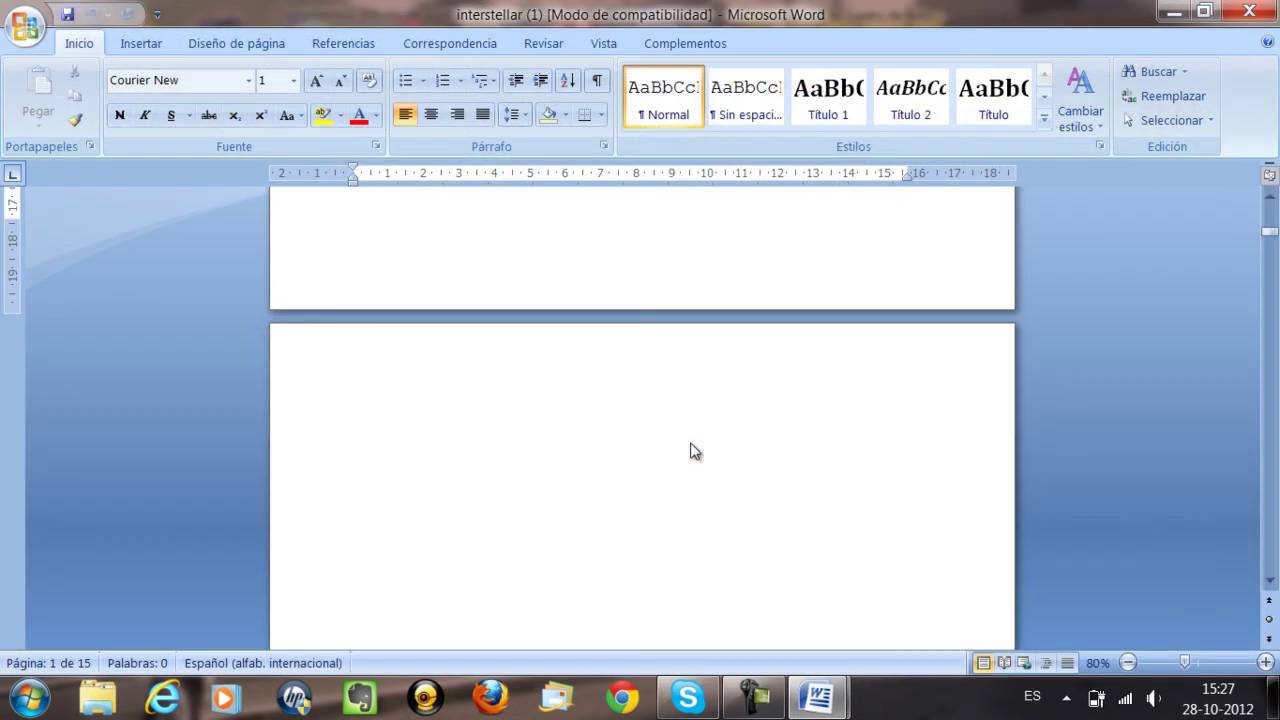
pyautogui.click(1250, 12)
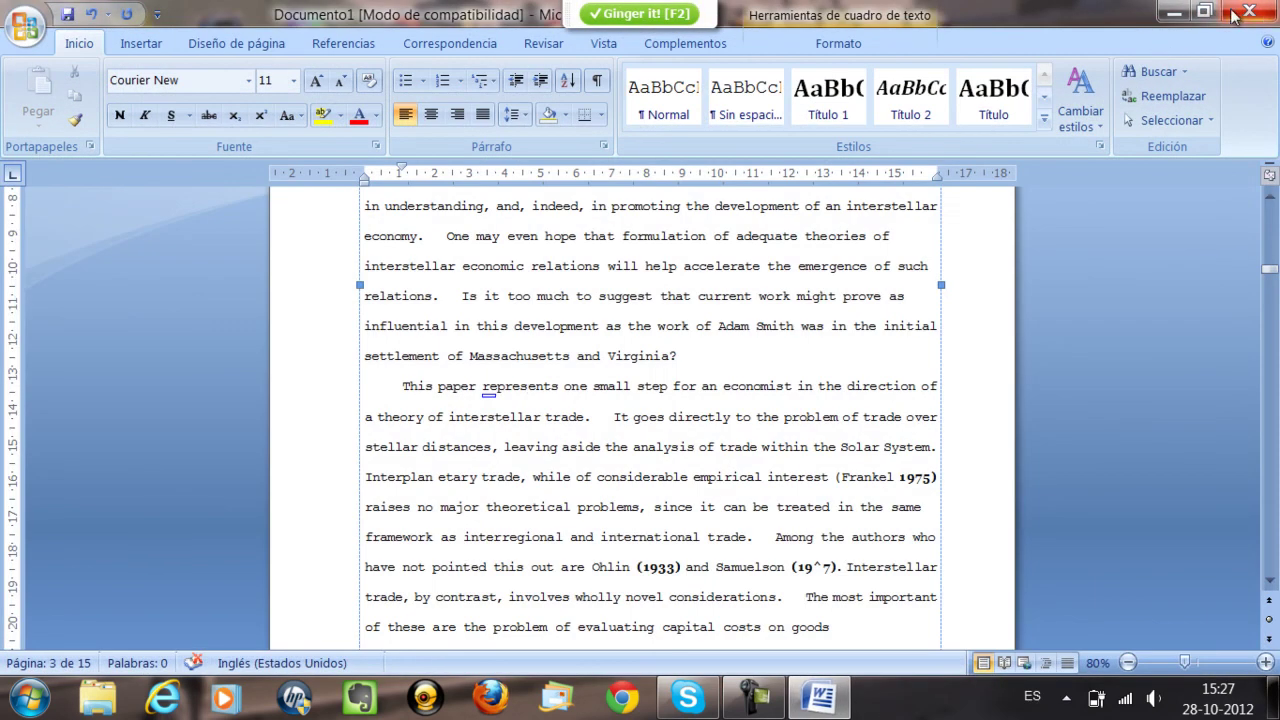
pyautogui.click(1250, 12)
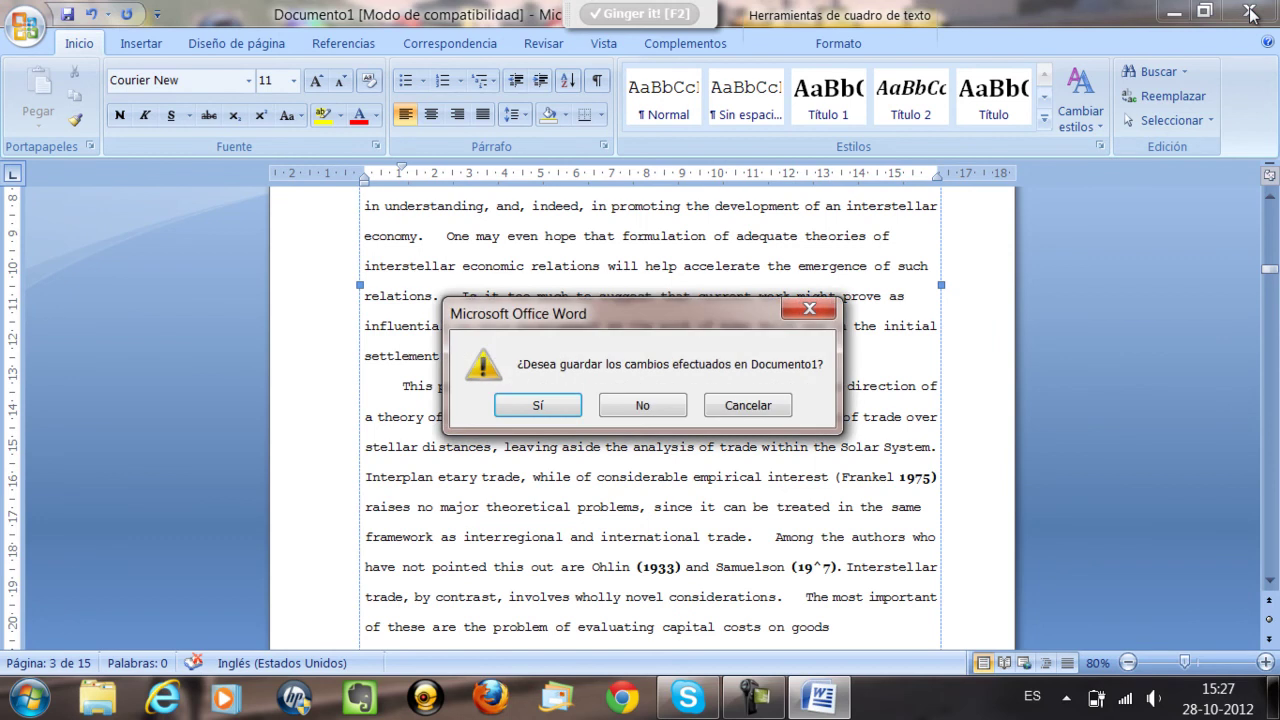
pyautogui.click(643, 405)
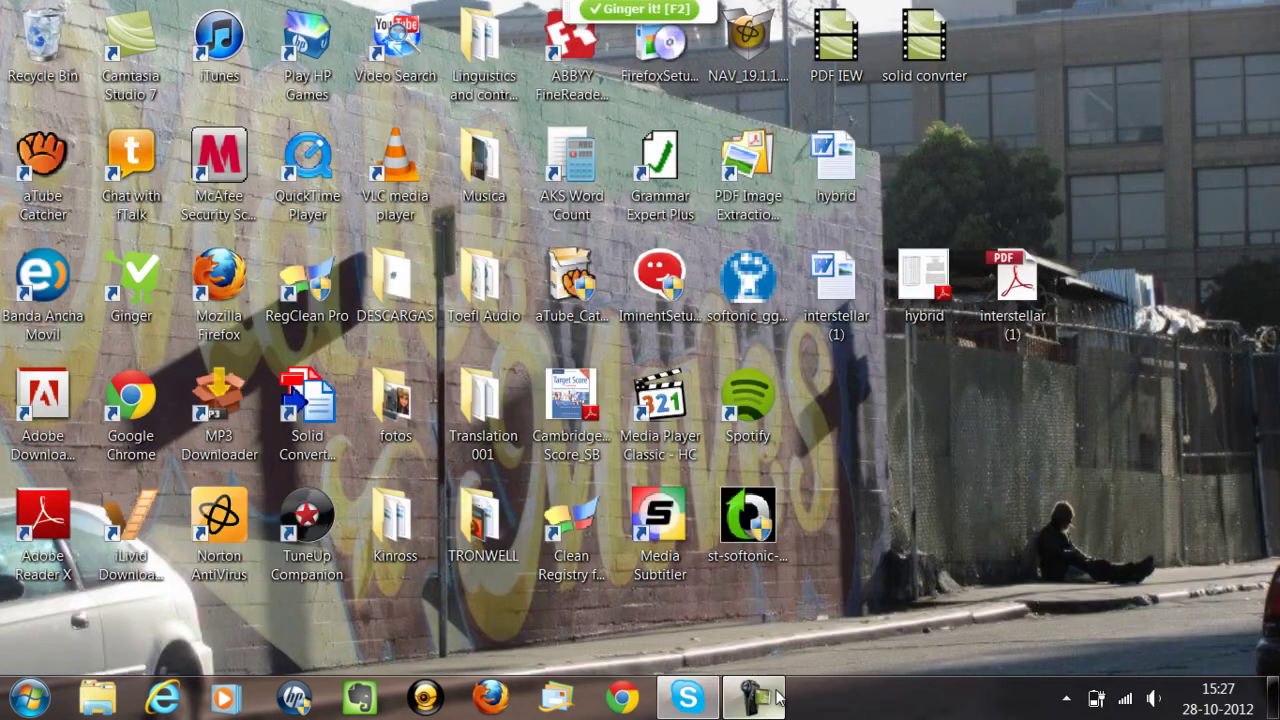